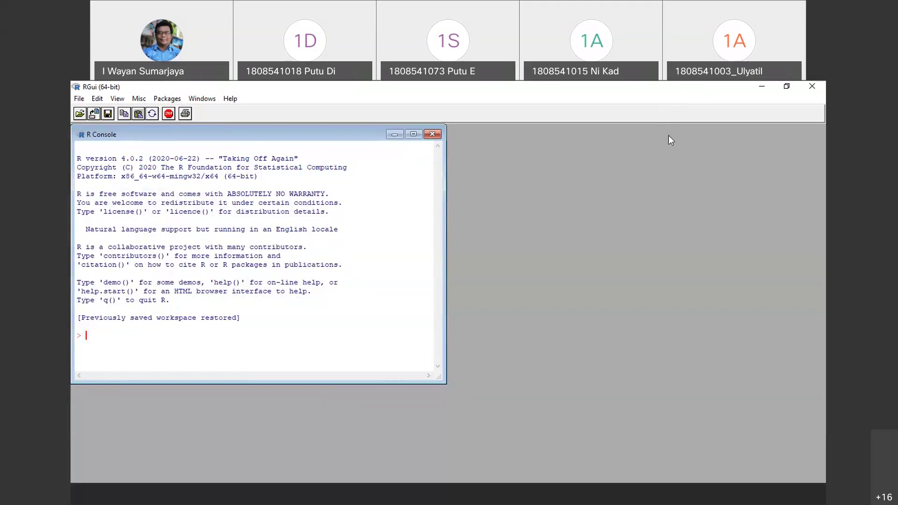
Open the script 2019_09_11_skrip_regresi_linear.R in an RGui editor window
{"action": "left_click", "coordinate": [80, 115]}
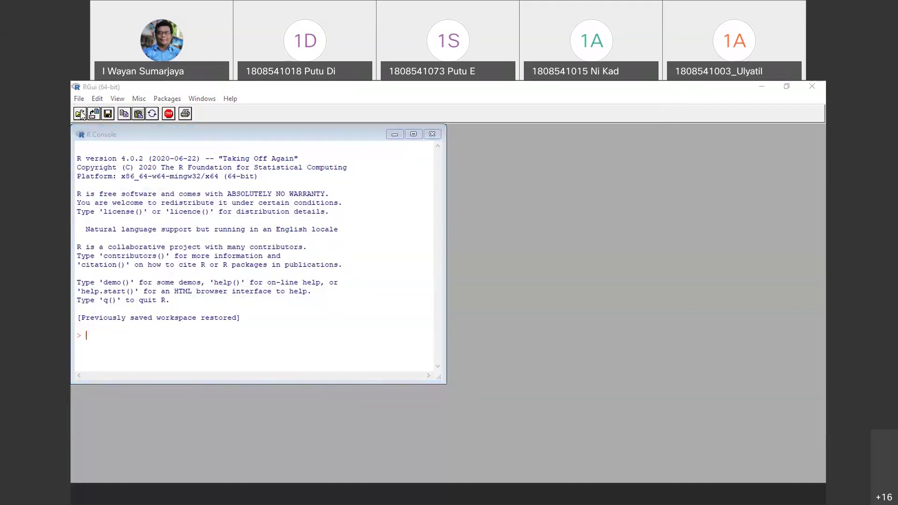
{"action": "left_click", "coordinate": [262, 195]}
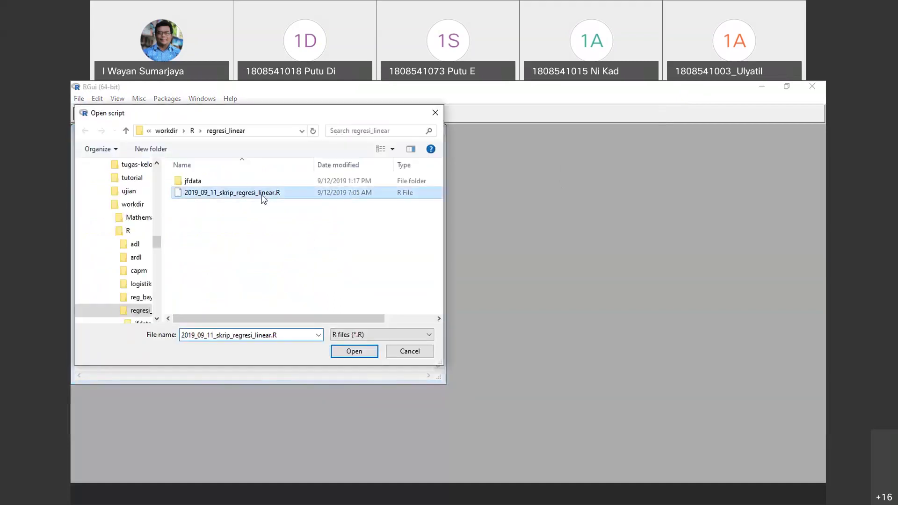
{"action": "left_click", "coordinate": [353, 352]}
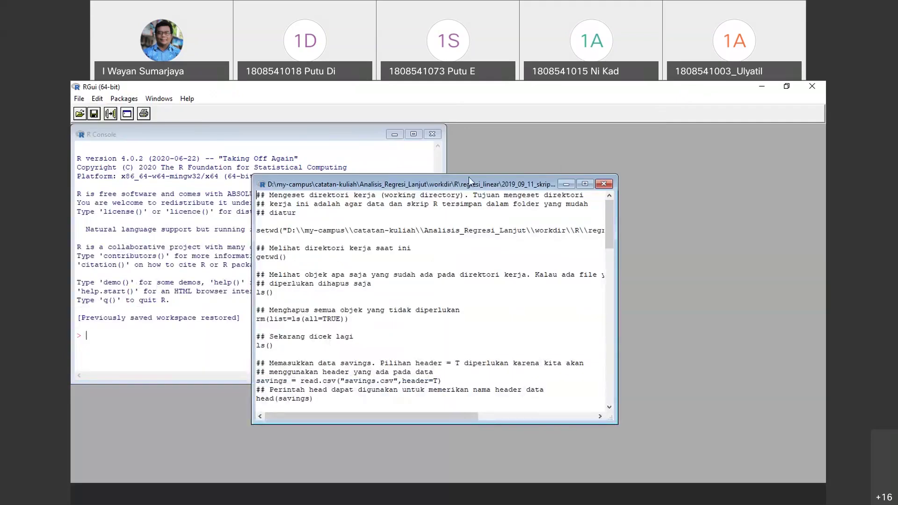
Place the script editor to the right of the console and select the getwd() line
{"action": "left_click_drag", "start_coordinate": [328, 184], "coordinate": [514, 151]}
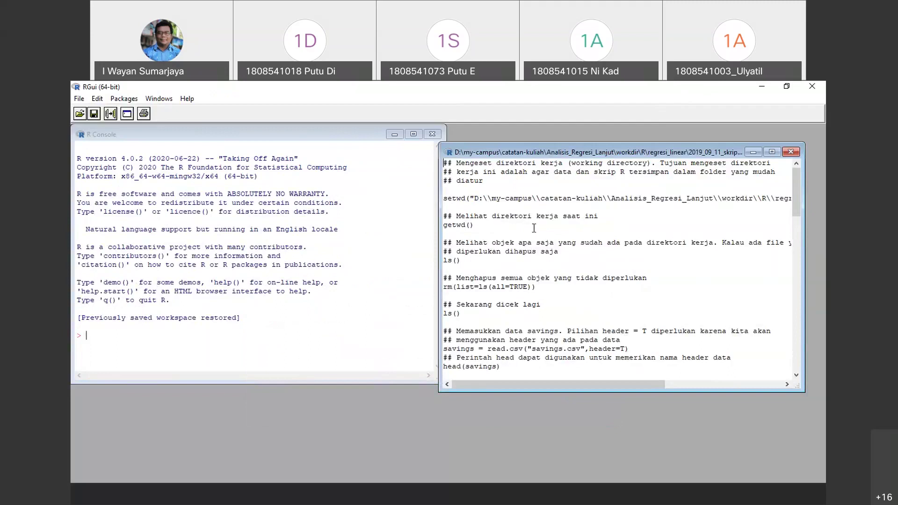
{"action": "scroll", "coordinate": [534, 228], "scroll_direction": "down", "scroll_amount": 3}
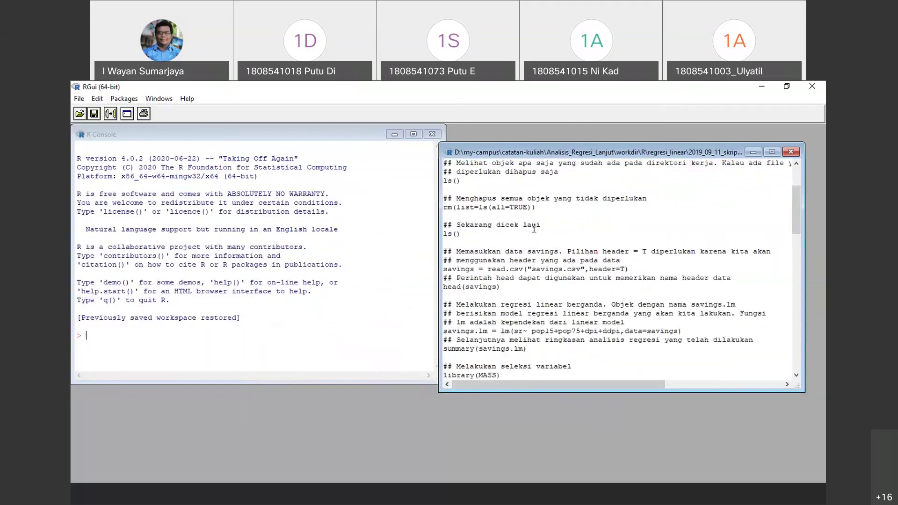
{"action": "scroll", "coordinate": [534, 228], "scroll_direction": "up", "scroll_amount": 1}
{"action": "scroll", "coordinate": [534, 228], "scroll_direction": "up", "scroll_amount": 2}
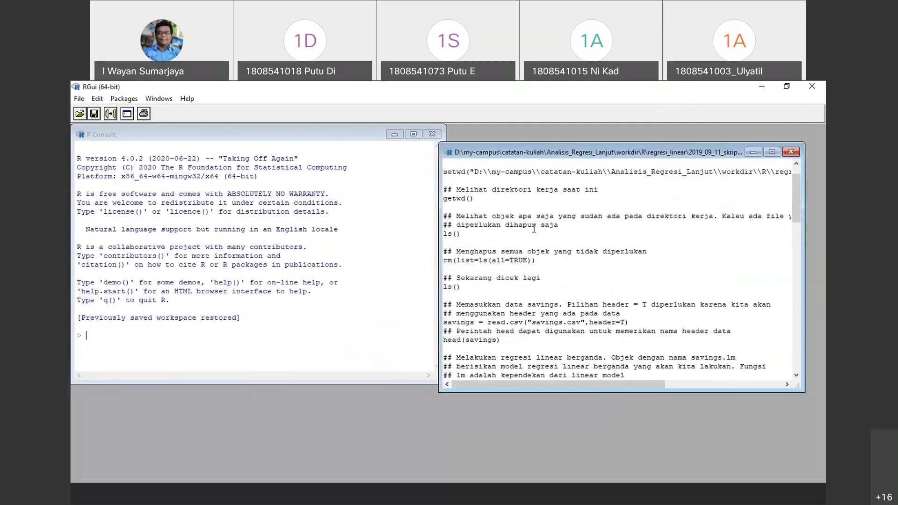
{"action": "scroll", "coordinate": [534, 228], "scroll_direction": "up", "scroll_amount": 1}
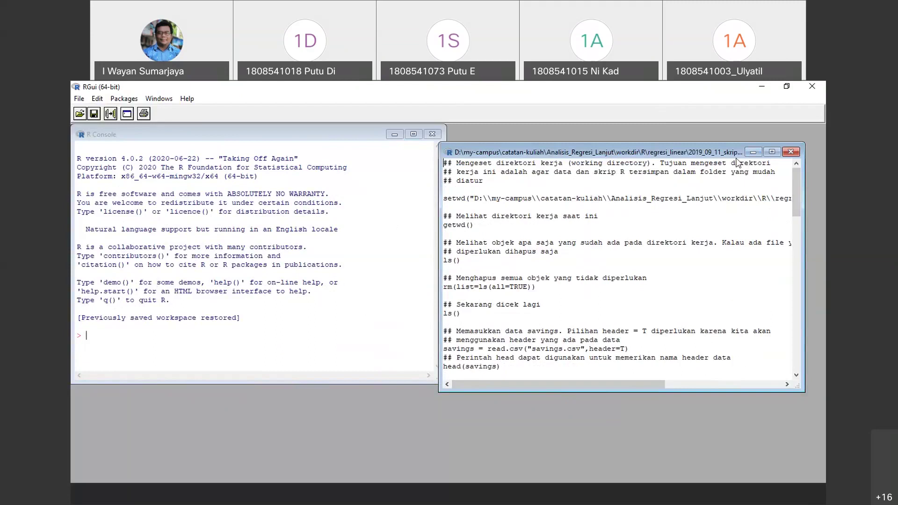
{"action": "left_click_drag", "start_coordinate": [774, 137], "coordinate": [774, 120]}
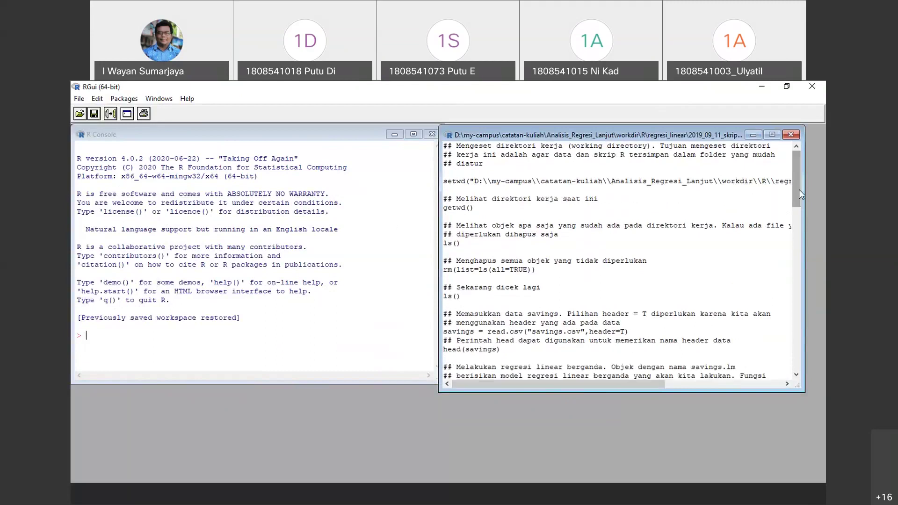
{"action": "left_click_drag", "start_coordinate": [799, 190], "coordinate": [804, 244]}
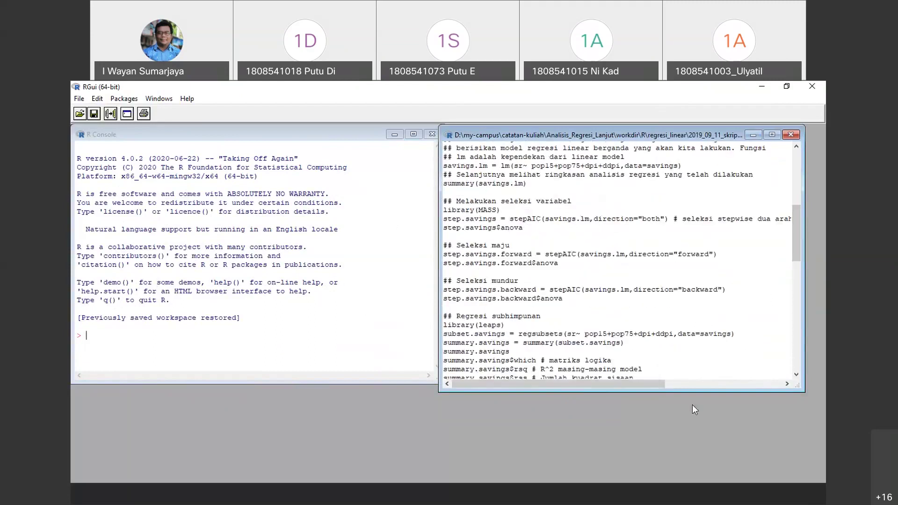
{"action": "left_click_drag", "start_coordinate": [796, 235], "coordinate": [810, 152]}
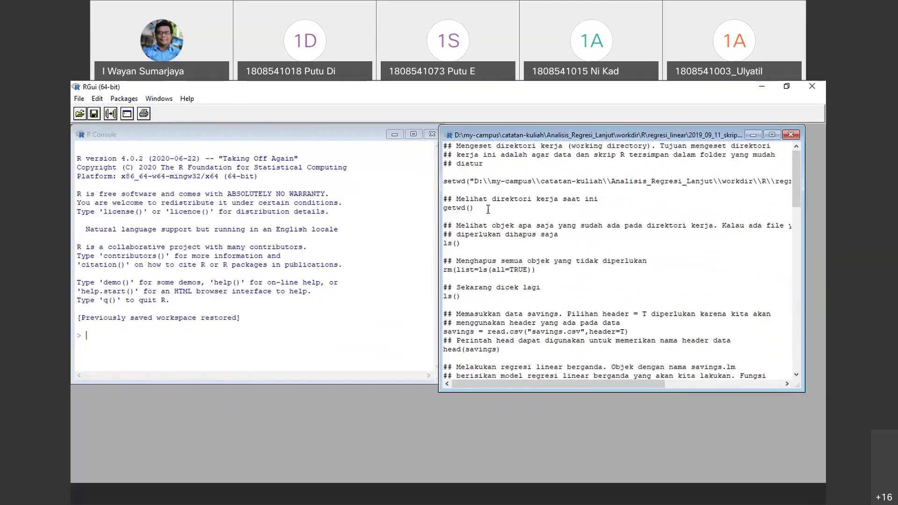
{"action": "left_click_drag", "start_coordinate": [475, 207], "coordinate": [443, 208]}
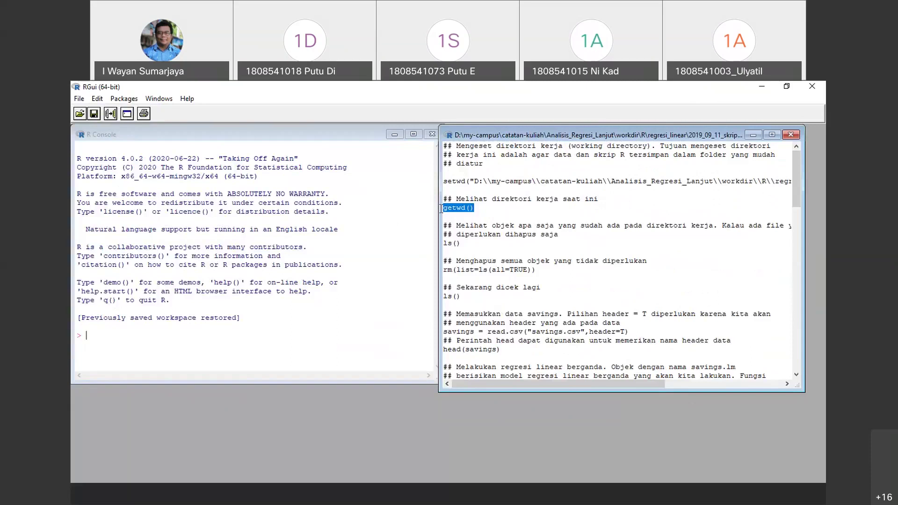
Run getwd() and ls() to show the working directory and the saved objects
{"action": "left_click", "coordinate": [111, 114]}
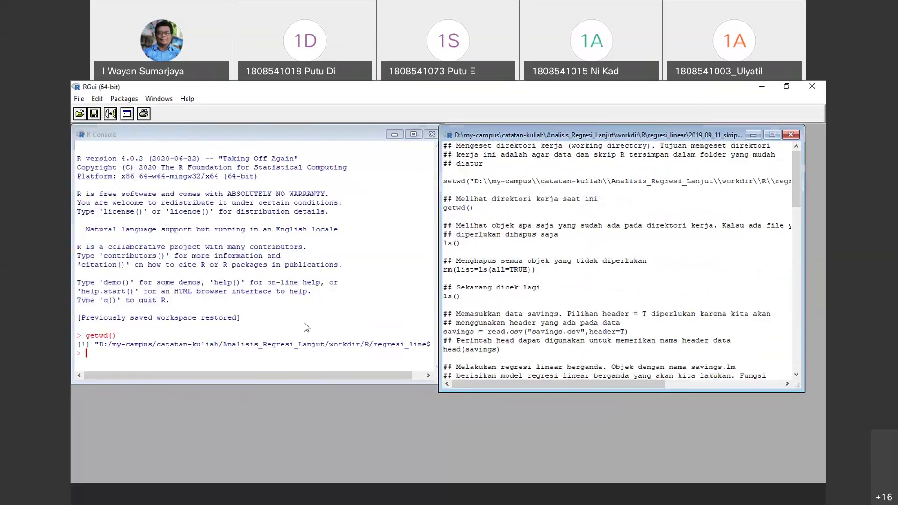
{"action": "left_click", "coordinate": [291, 344]}
{"action": "mouse_move", "coordinate": [285, 375]}
{"action": "left_mouse_down"}
{"action": "mouse_move", "coordinate": [372, 375]}
{"action": "mouse_move", "coordinate": [268, 377]}
{"action": "left_mouse_up"}
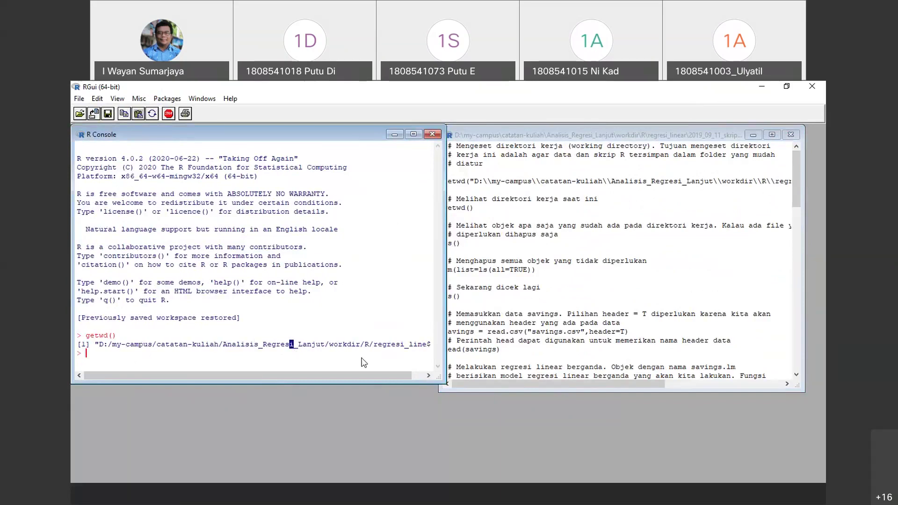
{"action": "left_click", "coordinate": [566, 247]}
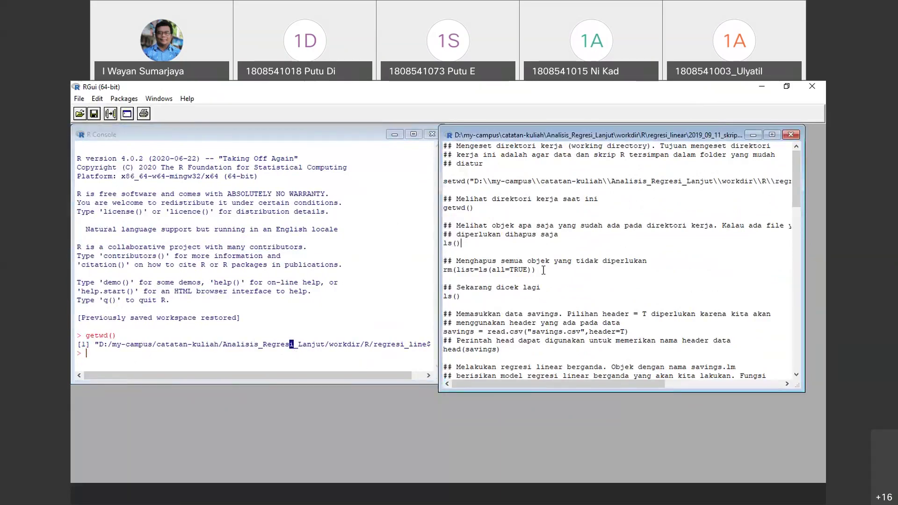
{"action": "left_click_drag", "start_coordinate": [462, 243], "coordinate": [421, 244]}
{"action": "right_click", "coordinate": [453, 245]}
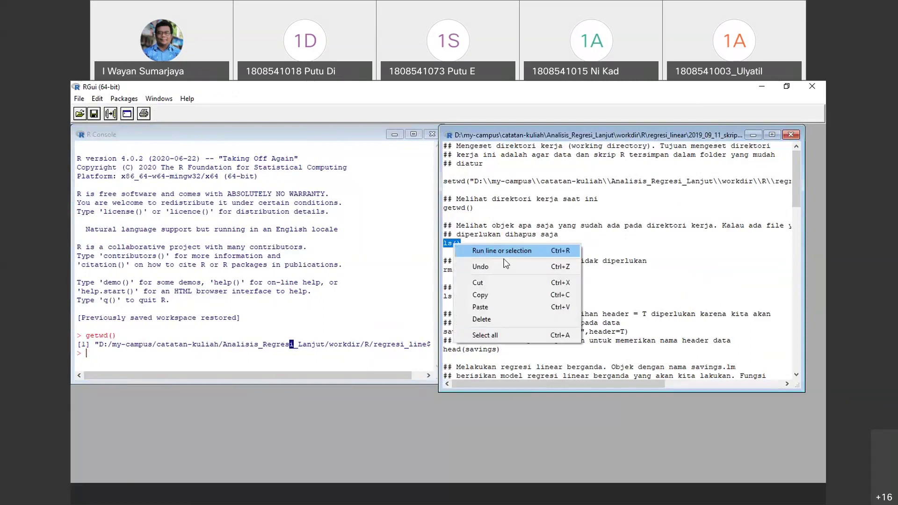
{"action": "left_click", "coordinate": [512, 251]}
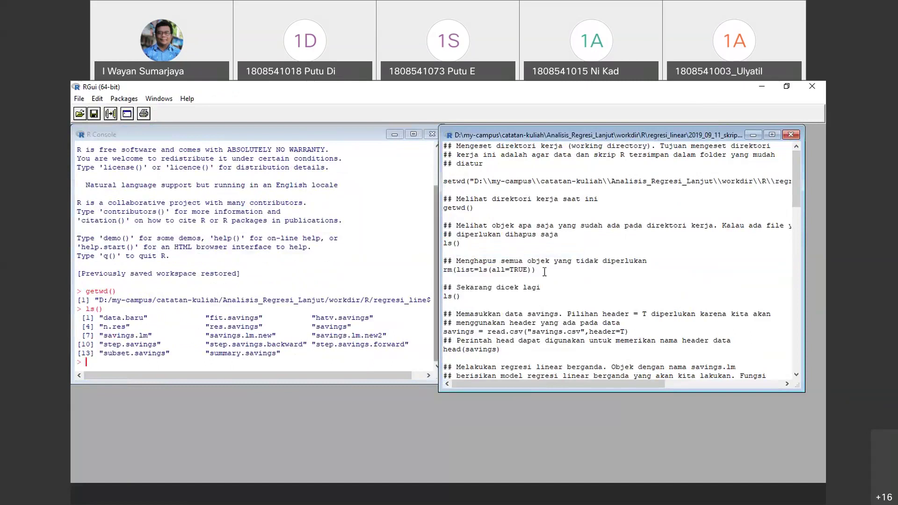
Clear the workspace with Misc > Remove all objects, confirming with Yes
{"action": "left_click_drag", "start_coordinate": [543, 272], "coordinate": [442, 271]}
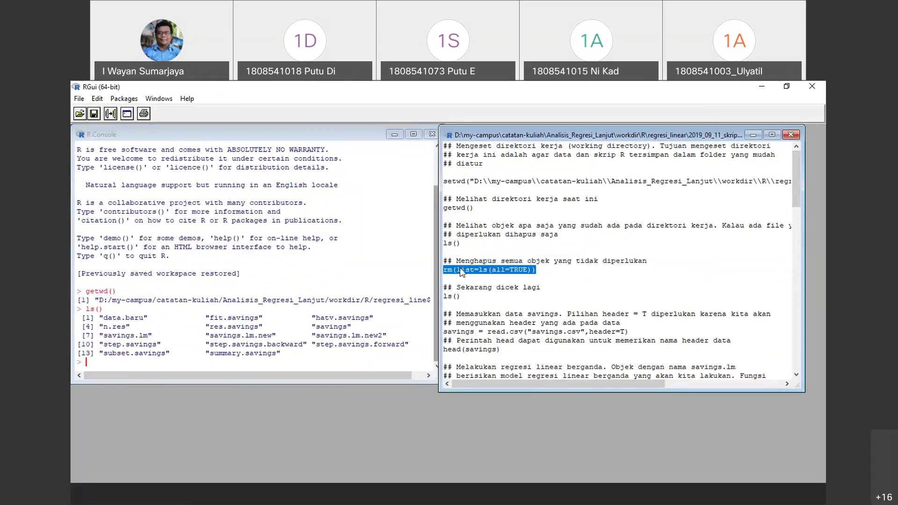
{"action": "right_click", "coordinate": [459, 274]}
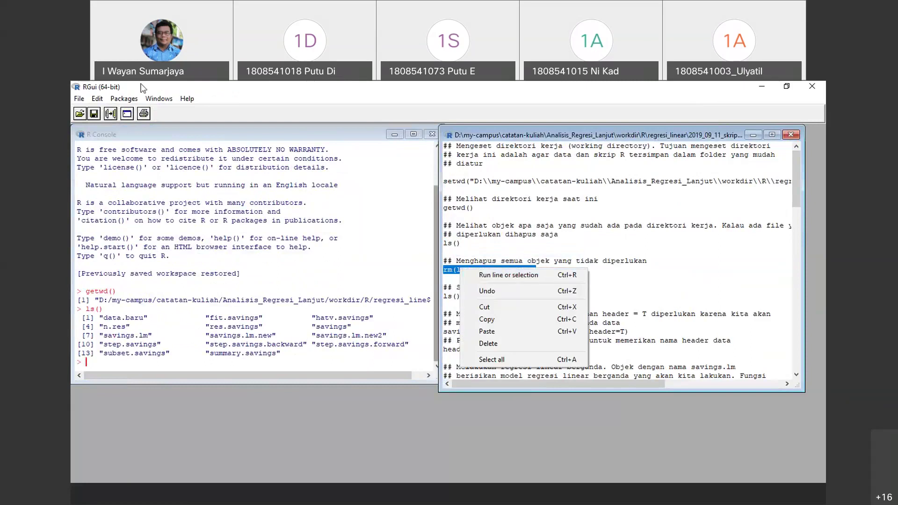
{"action": "left_click", "coordinate": [122, 98]}
{"action": "left_click", "coordinate": [123, 99]}
{"action": "mouse_move", "coordinate": [89, 99]}
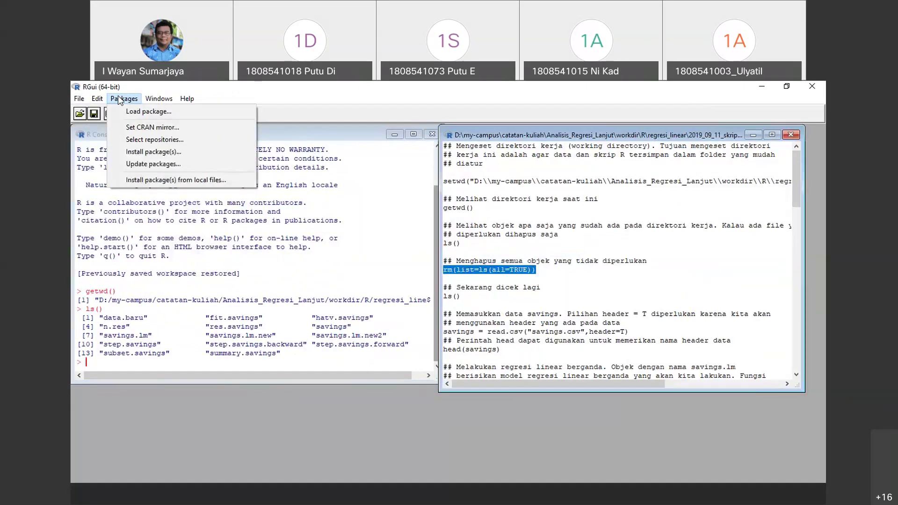
{"action": "left_click", "coordinate": [212, 109]}
{"action": "left_click", "coordinate": [164, 135]}
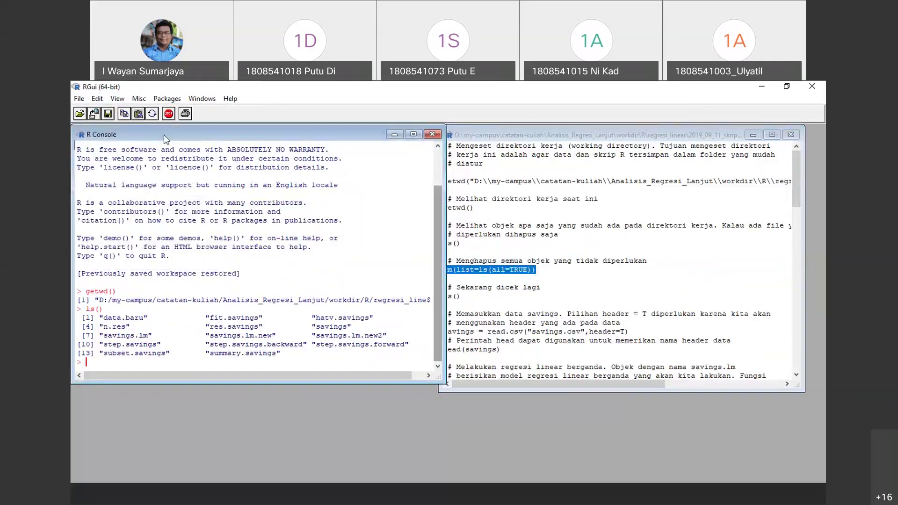
{"action": "left_click", "coordinate": [139, 99]}
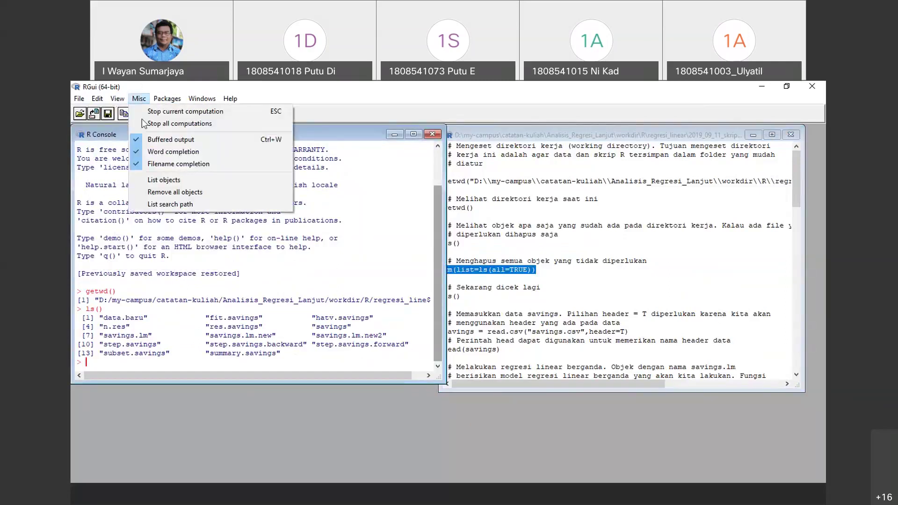
{"action": "left_click", "coordinate": [187, 183]}
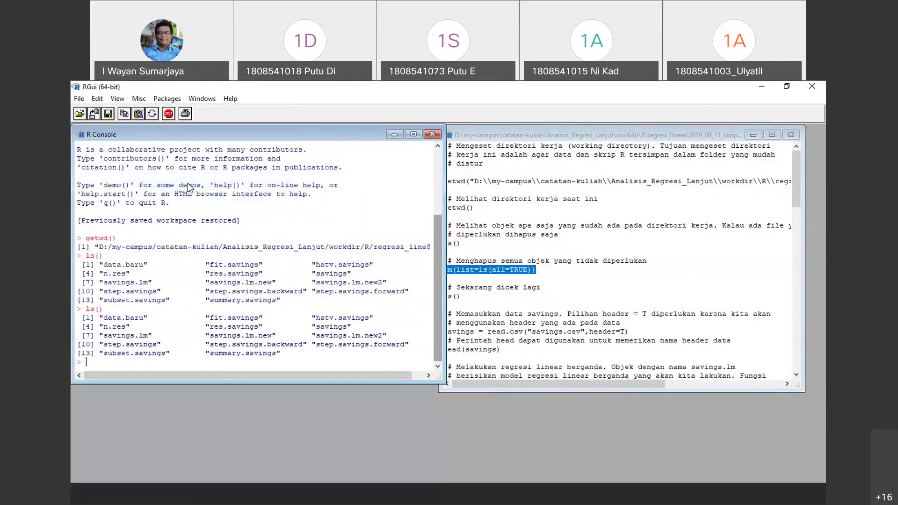
{"action": "left_click", "coordinate": [139, 99]}
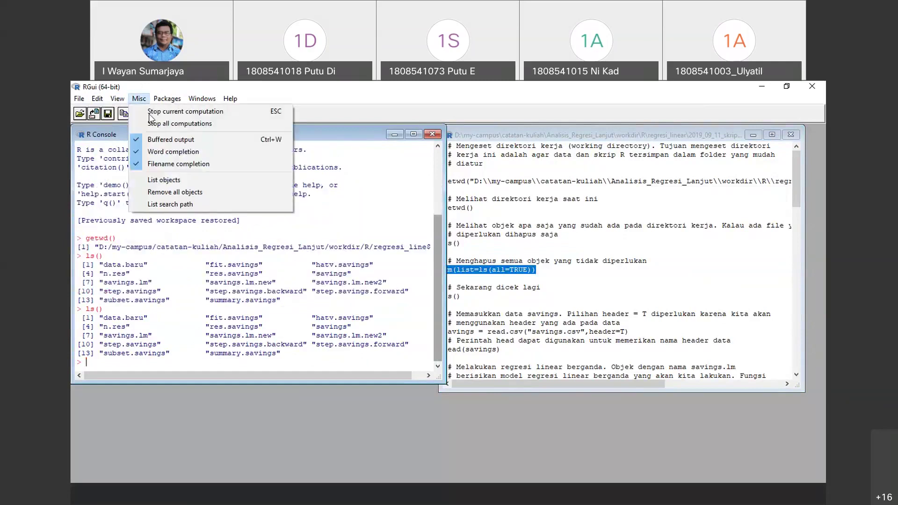
{"action": "left_click", "coordinate": [181, 192]}
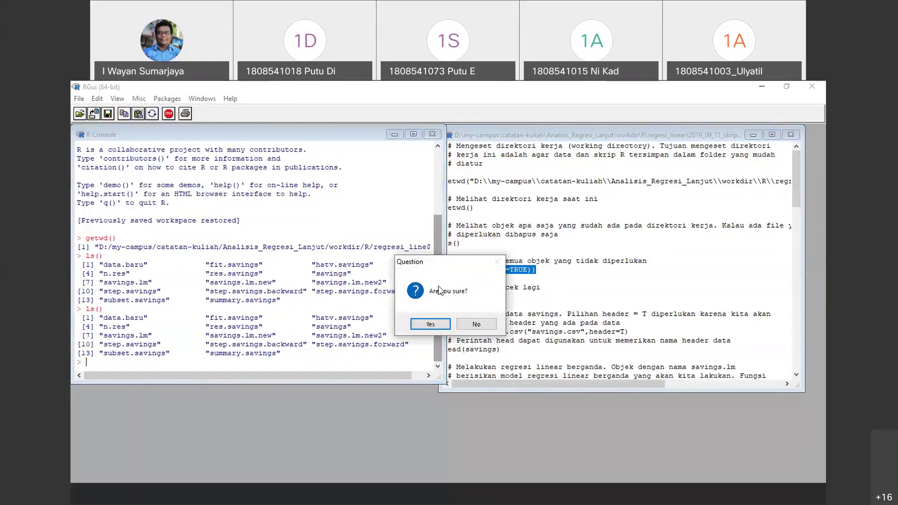
{"action": "left_click", "coordinate": [424, 322]}
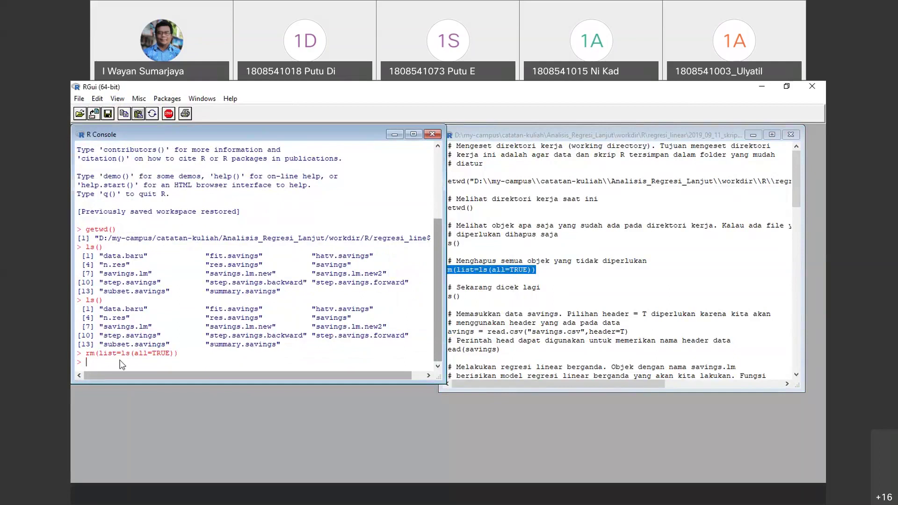
Rerun ls() to confirm the workspace is empty, then show the regresi_linear folder
{"action": "left_click", "coordinate": [447, 287]}
{"action": "mouse_move", "coordinate": [445, 287]}
{"action": "left_mouse_down"}
{"action": "mouse_move", "coordinate": [455, 299]}
{"action": "mouse_move", "coordinate": [443, 286]}
{"action": "left_mouse_up"}
{"action": "left_click", "coordinate": [455, 298]}
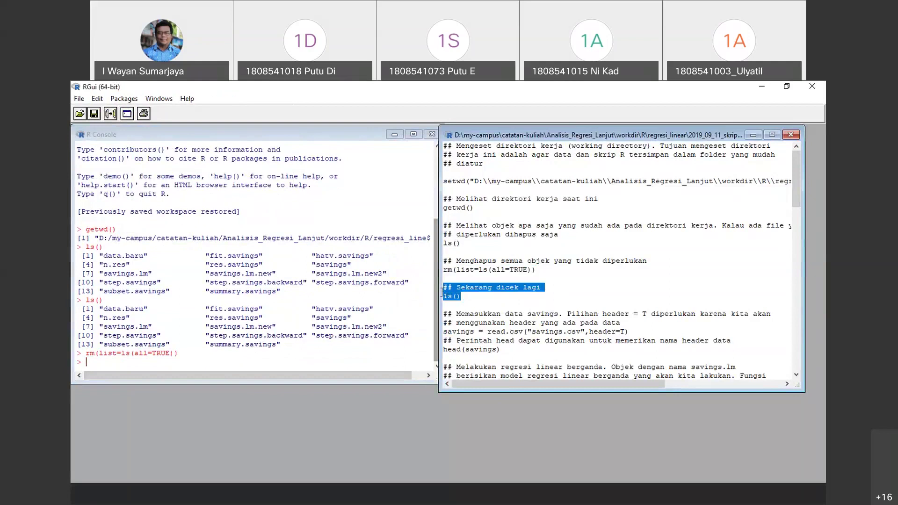
{"action": "right_click", "coordinate": [448, 298]}
{"action": "left_click", "coordinate": [456, 299]}
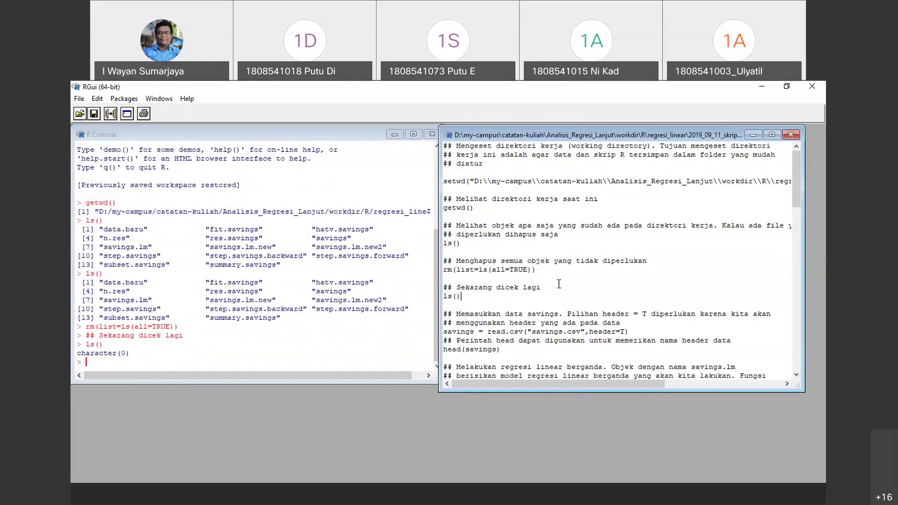
{"action": "scroll", "coordinate": [559, 284], "scroll_direction": "down", "scroll_amount": 1}
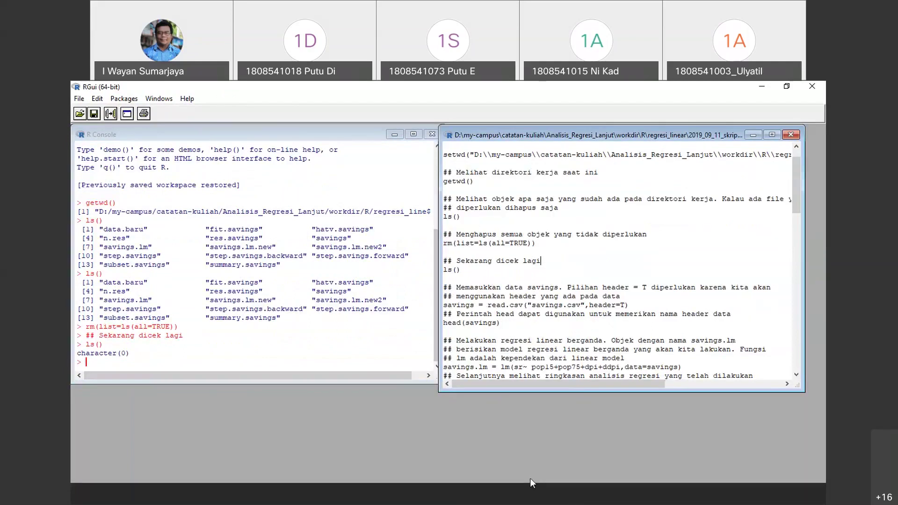
{"action": "left_click", "coordinate": [565, 492]}
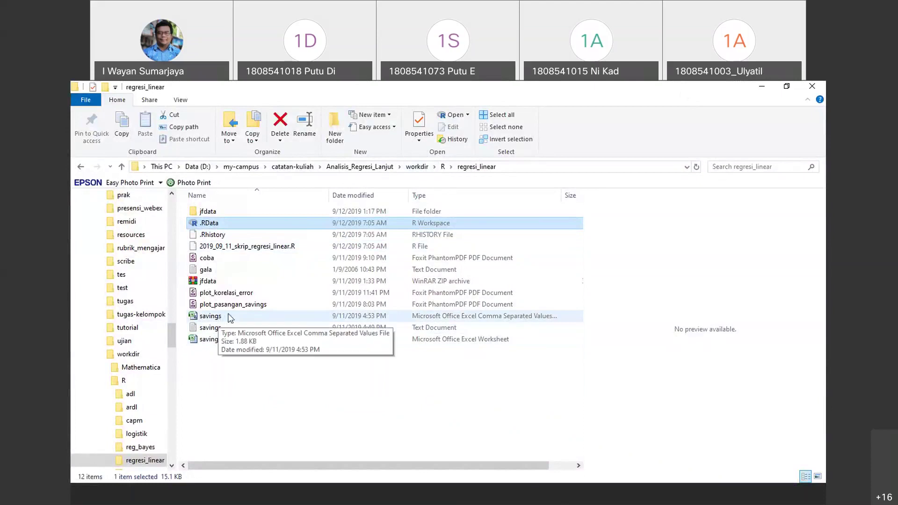
Open savings.csv in Excel and step through the headers and Austria's sr value 12.07
{"action": "left_click", "coordinate": [224, 315]}
{"action": "double_click", "coordinate": [224, 314]}
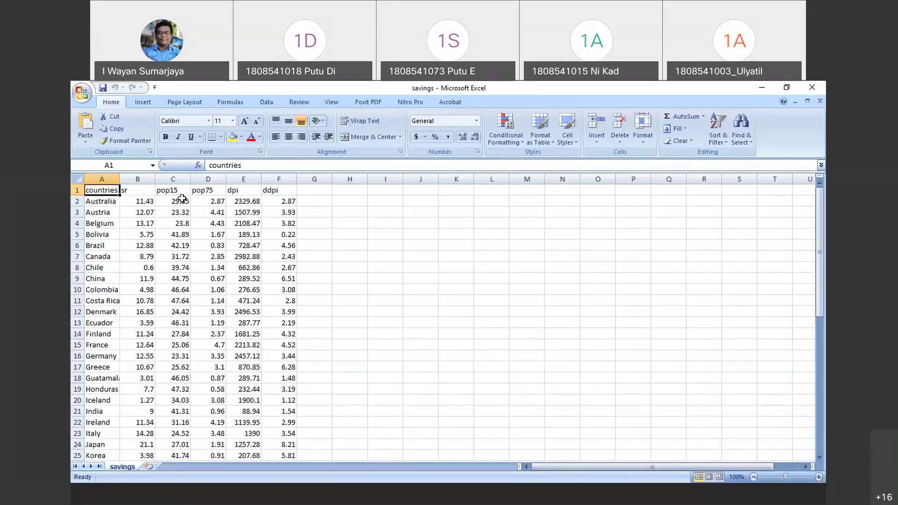
{"action": "left_click", "coordinate": [137, 201]}
{"action": "key", "text": "ctrl+Home"}
{"action": "key", "text": "Right"}
{"action": "key", "text": "Left"}
{"action": "key", "text": "Down"}
{"action": "key", "text": "Down"}
{"action": "key", "text": "Right"}
{"action": "key", "text": "Right"}
{"action": "key", "text": "Left"}
{"action": "key", "text": "Up"}
{"action": "key", "text": "Left"}
{"action": "key", "text": "Up"}
{"action": "key", "text": "Right"}
{"action": "key", "text": "Right"}
{"action": "key", "text": "Right"}
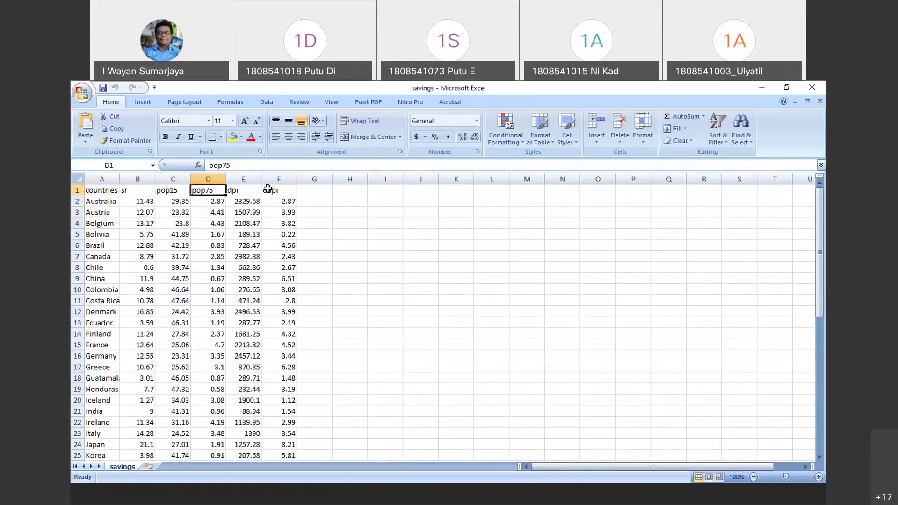
{"action": "key", "text": "Right"}
{"action": "key", "text": "Right"}
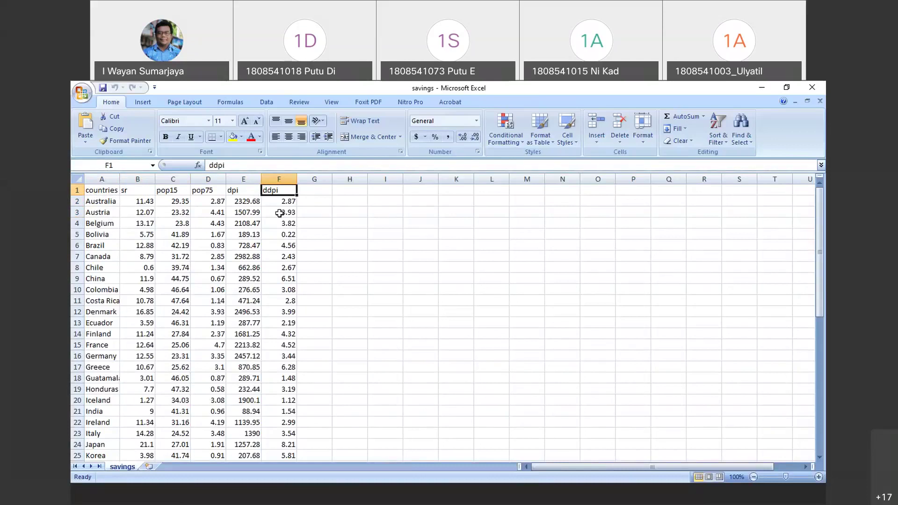
Scroll through the country rows, select headers A1:F1 (countries to ddpi), and return to RGui
{"action": "scroll", "coordinate": [364, 356], "scroll_direction": "down", "scroll_amount": 13}
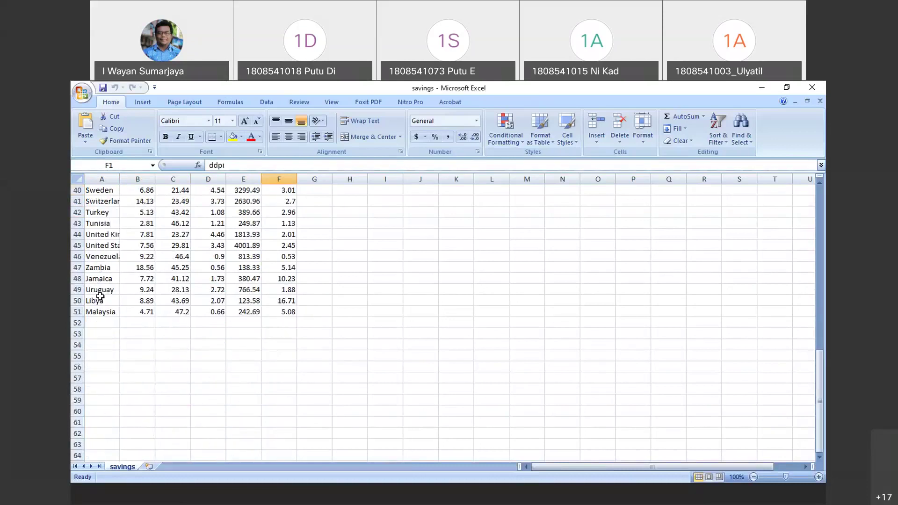
{"action": "scroll", "coordinate": [144, 304], "scroll_direction": "up", "scroll_amount": 13}
{"action": "scroll", "coordinate": [228, 269], "scroll_direction": "down", "scroll_amount": 8}
{"action": "scroll", "coordinate": [228, 270], "scroll_direction": "up", "scroll_amount": 8}
{"action": "left_click", "coordinate": [108, 192]}
{"action": "mouse_move", "coordinate": [125, 192]}
{"action": "left_mouse_down"}
{"action": "mouse_move", "coordinate": [294, 190]}
{"action": "mouse_move", "coordinate": [135, 190]}
{"action": "left_mouse_up"}
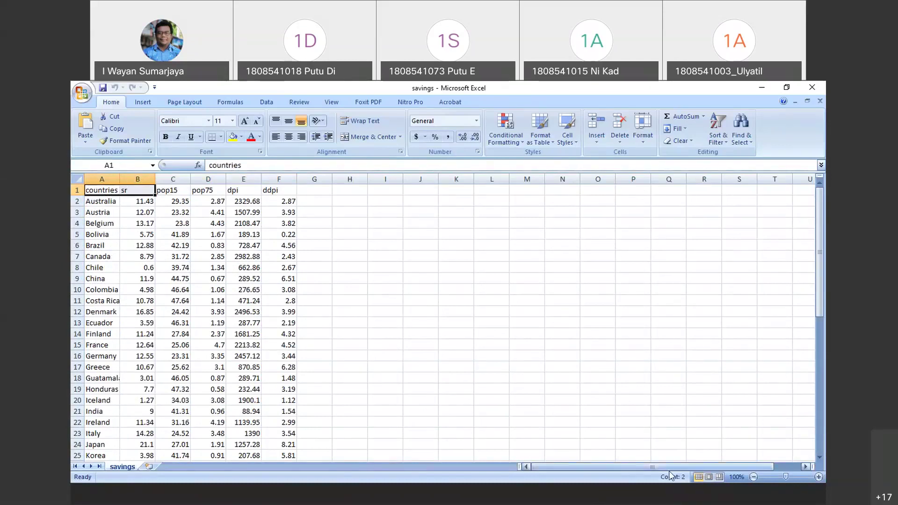
{"action": "left_click", "coordinate": [672, 499]}
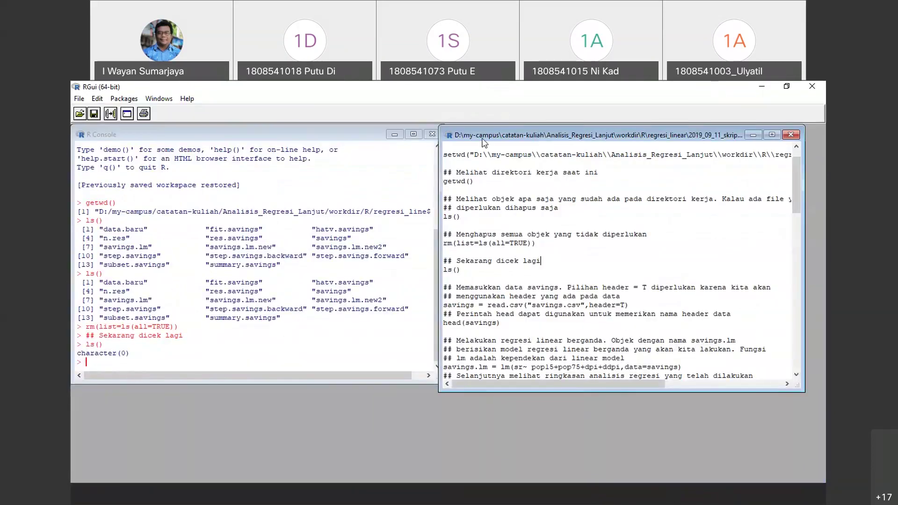
Run the read.csv lines to load savings.csv into the savings data frame
{"action": "left_click_drag", "start_coordinate": [541, 136], "coordinate": [542, 135]}
{"action": "scroll", "coordinate": [552, 274], "scroll_direction": "down", "scroll_amount": 3}
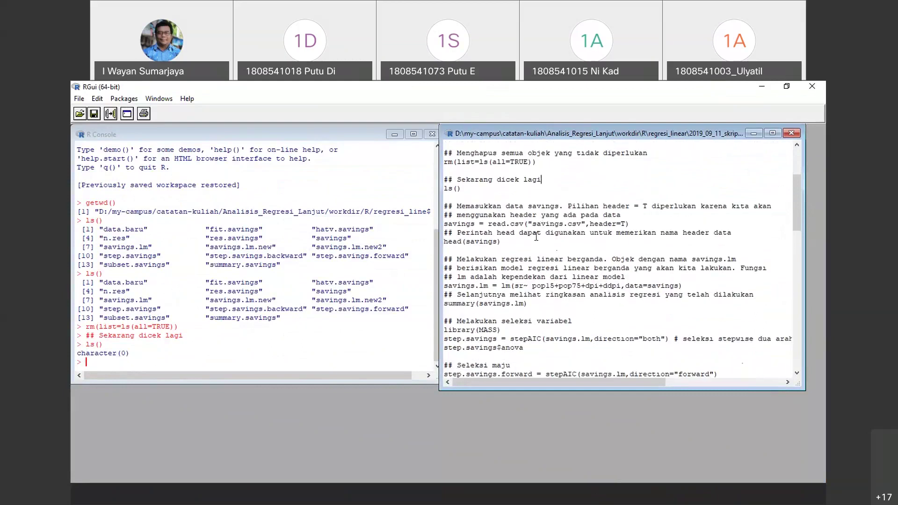
{"action": "scroll", "coordinate": [536, 236], "scroll_direction": "down", "scroll_amount": 1}
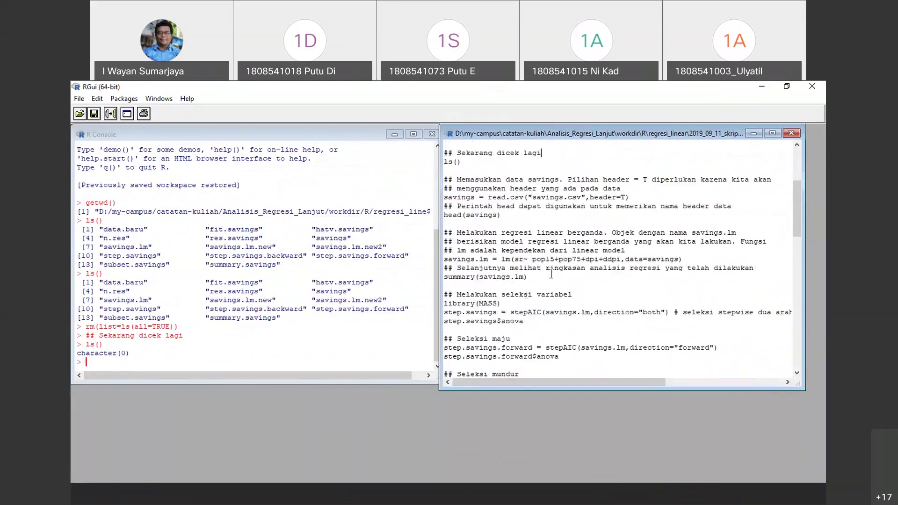
{"action": "left_click_drag", "start_coordinate": [645, 197], "coordinate": [429, 180]}
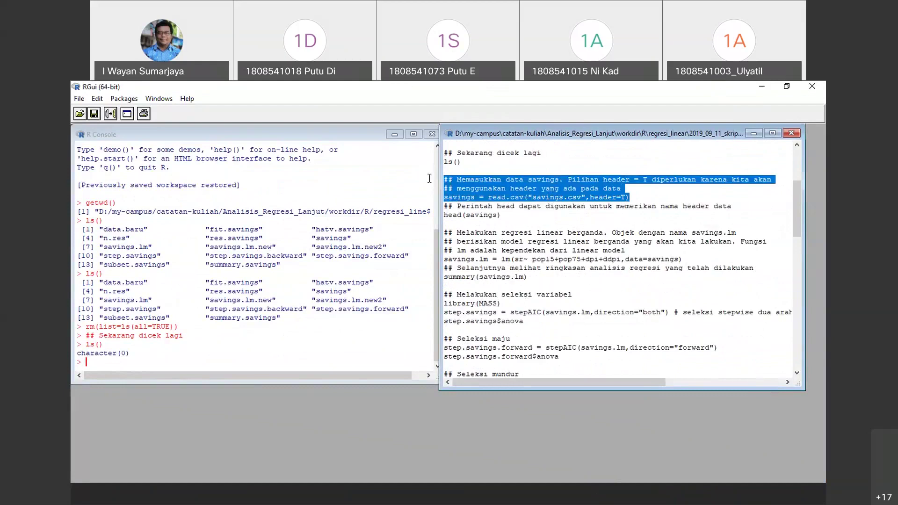
{"action": "right_click", "coordinate": [504, 185]}
{"action": "left_click", "coordinate": [585, 193]}
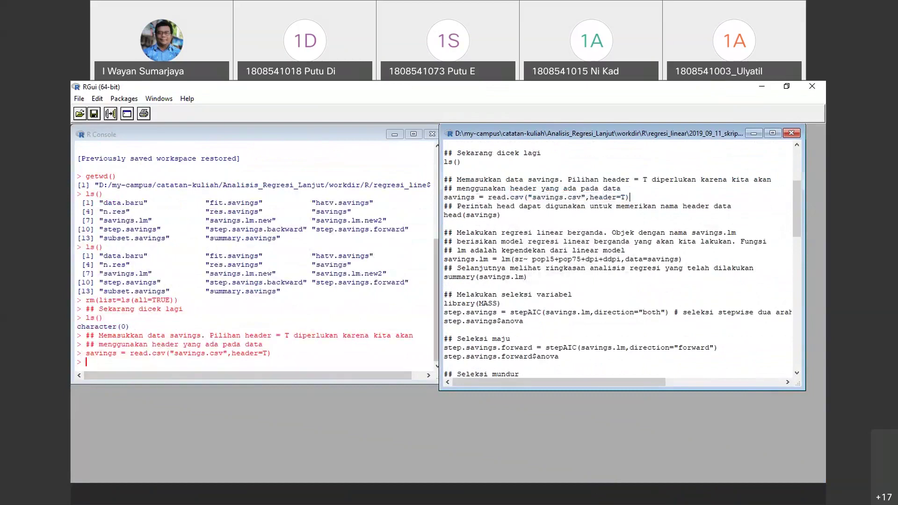
Print the savings data frame in the console, showing all 50 country rows
{"action": "left_click", "coordinate": [114, 363]}
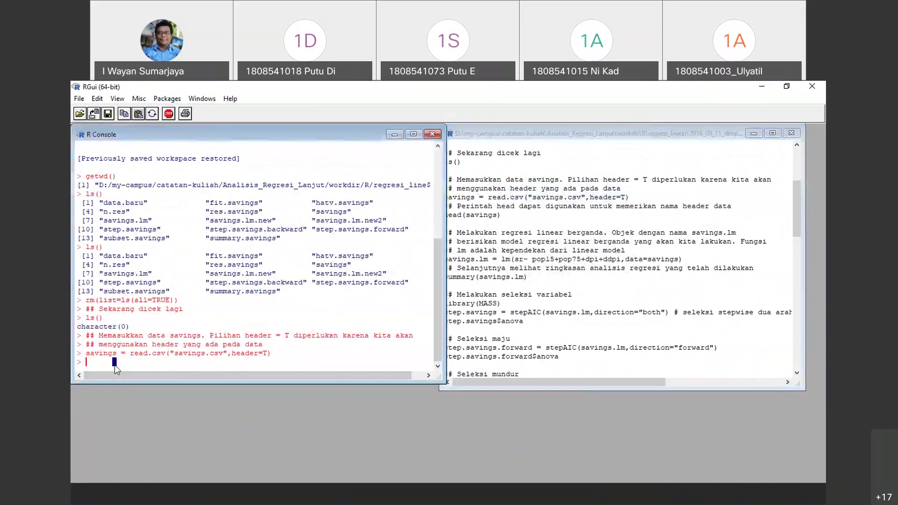
{"action": "type", "text": "savings"}
{"action": "key", "text": "Return"}
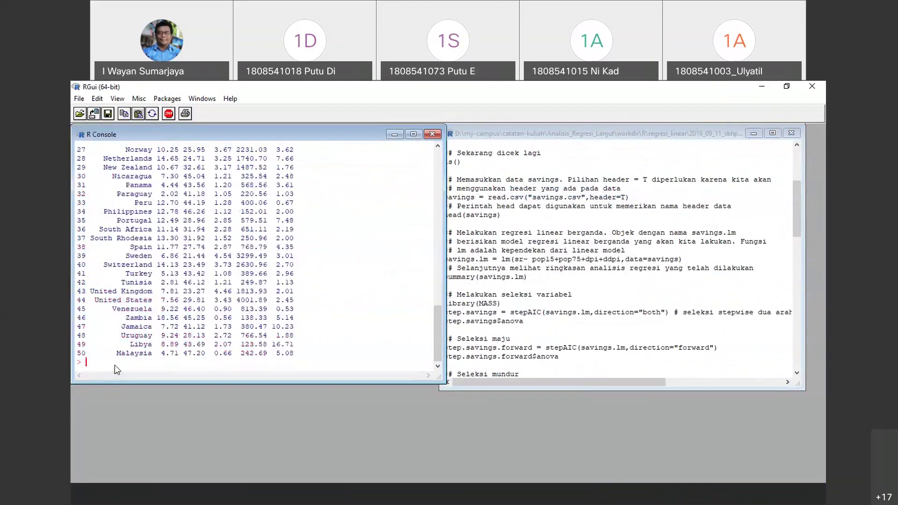
{"action": "mouse_move", "coordinate": [439, 327]}
{"action": "left_mouse_down"}
{"action": "mouse_move", "coordinate": [445, 237]}
{"action": "mouse_move", "coordinate": [441, 320]}
{"action": "left_mouse_up"}
{"action": "left_click", "coordinate": [564, 494]}
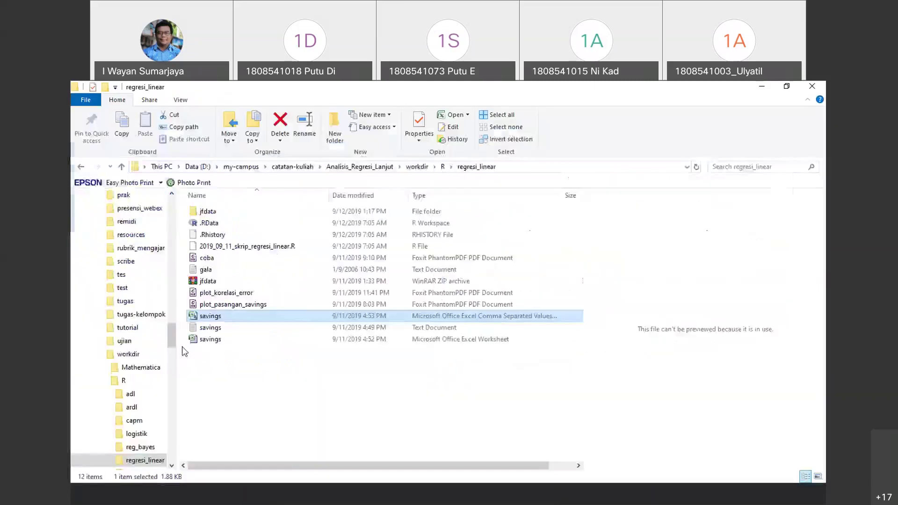
View savings.csv as raw comma-separated text in Notepad++ and remove the stray line-1 bookmark
{"action": "right_click", "coordinate": [220, 317]}
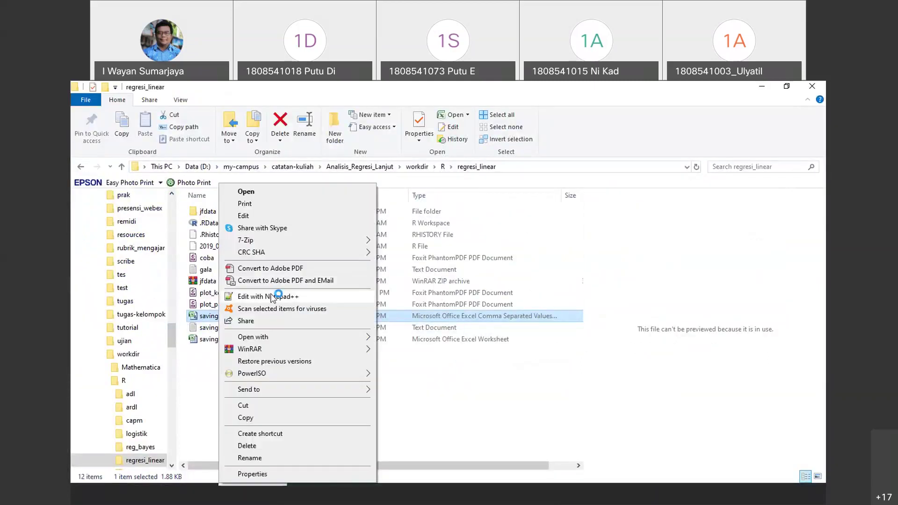
{"action": "left_click", "coordinate": [273, 297]}
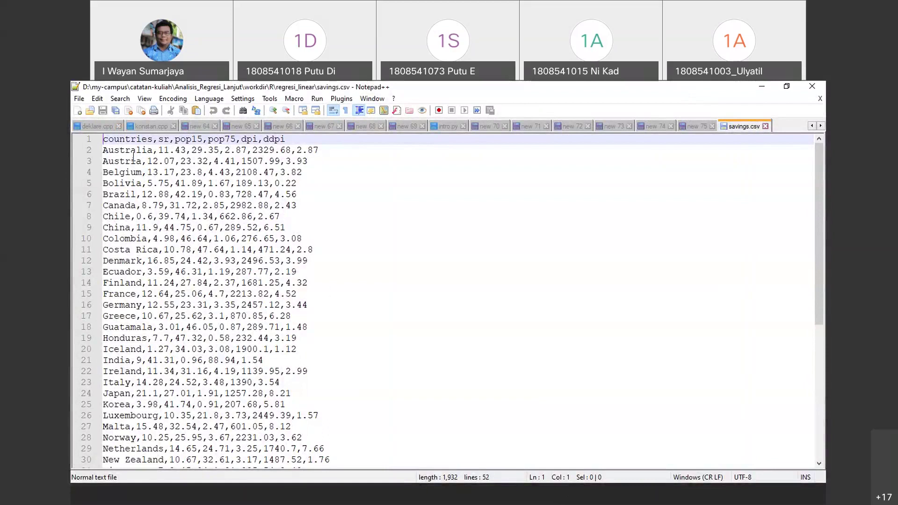
{"action": "left_click", "coordinate": [98, 141]}
{"action": "left_click", "coordinate": [98, 141]}
Run head(savings) to show the first six rows, Australia through Canada
{"action": "left_click", "coordinate": [674, 498]}
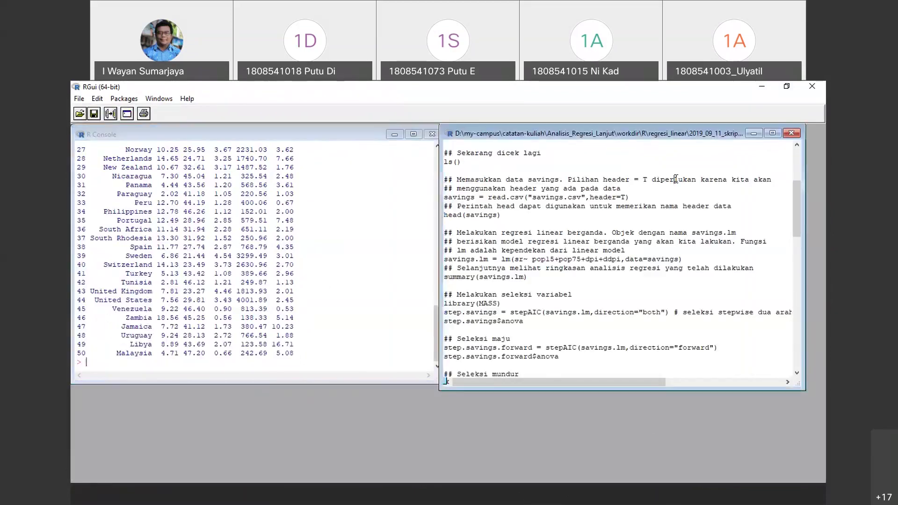
{"action": "scroll", "coordinate": [559, 229], "scroll_direction": "down", "scroll_amount": 1}
{"action": "scroll", "coordinate": [559, 229], "scroll_direction": "down", "scroll_amount": 2}
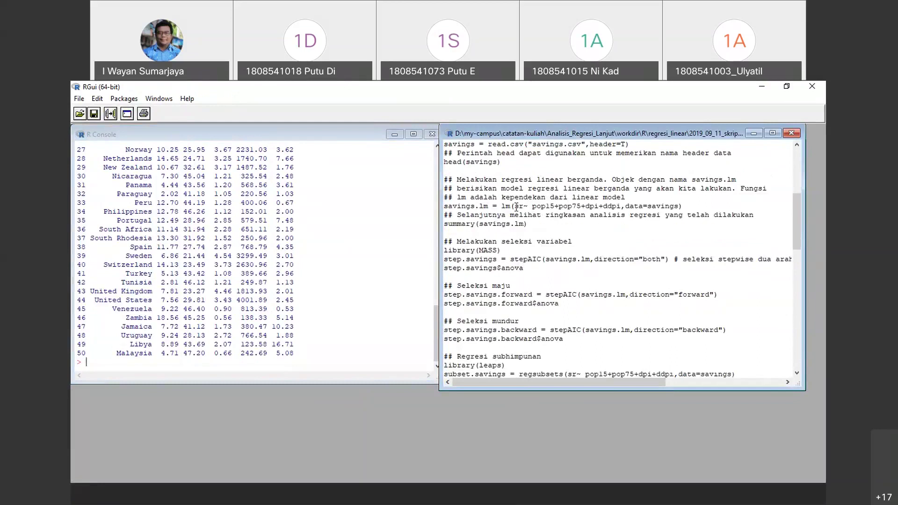
{"action": "scroll", "coordinate": [517, 207], "scroll_direction": "up", "scroll_amount": 2}
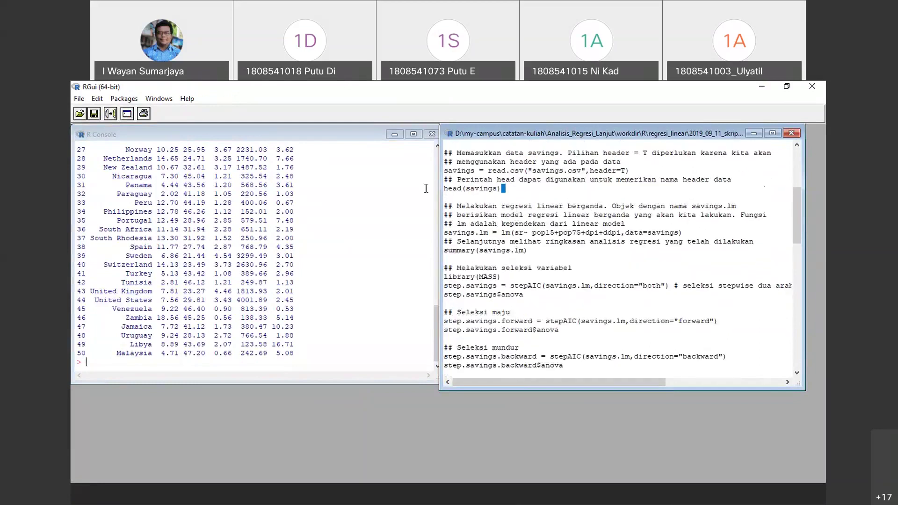
{"action": "triple_click", "coordinate": [483, 189]}
{"action": "right_click", "coordinate": [483, 191]}
{"action": "left_click", "coordinate": [510, 198]}
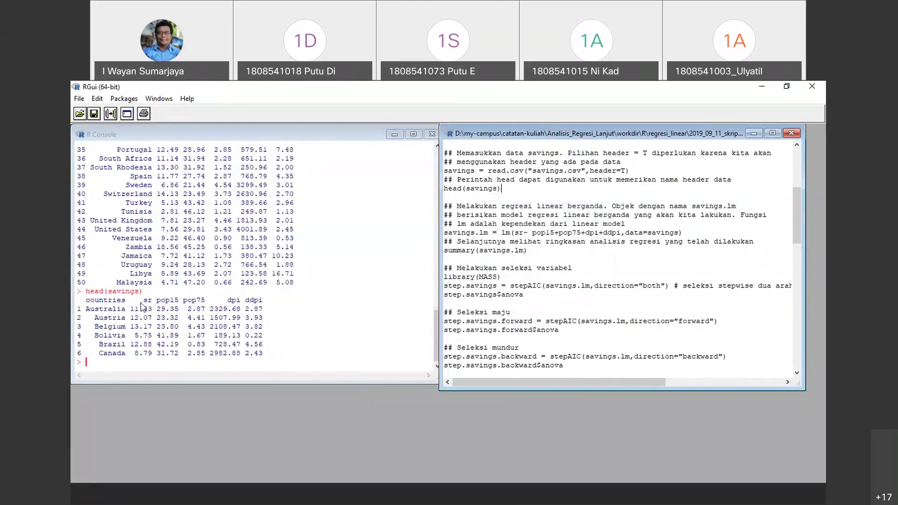
Highlight the header=T argument, then select the regression fitting and summary lines
{"action": "left_click_drag", "start_coordinate": [630, 171], "coordinate": [590, 171]}
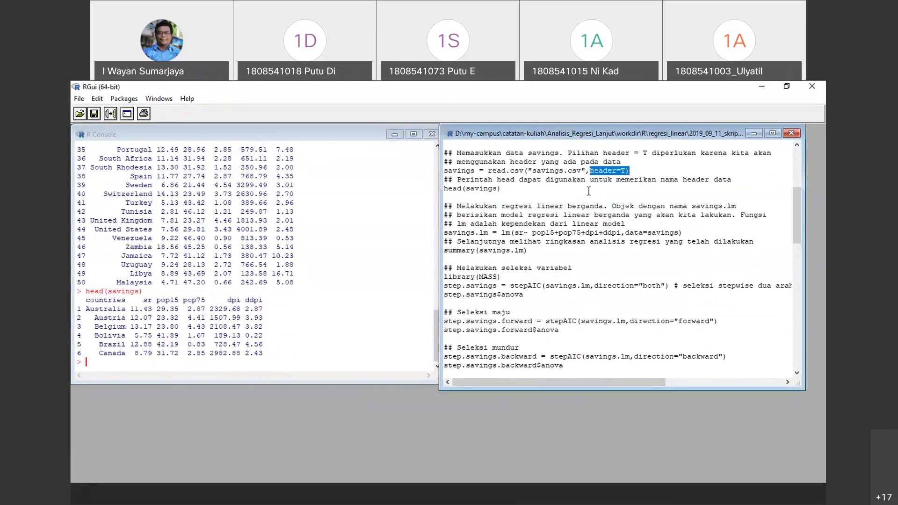
{"action": "left_click", "coordinate": [547, 224]}
{"action": "scroll", "coordinate": [556, 226], "scroll_direction": "down", "scroll_amount": 2}
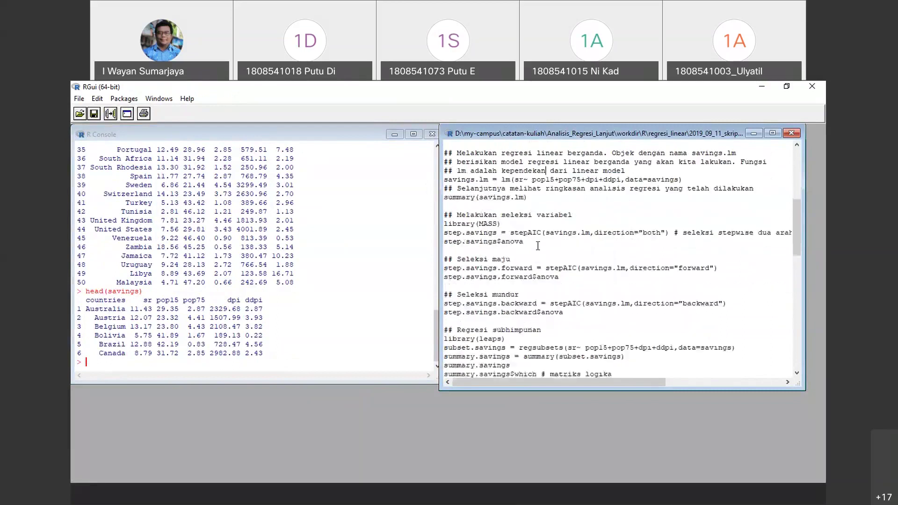
{"action": "scroll", "coordinate": [555, 227], "scroll_direction": "up", "scroll_amount": 1}
{"action": "left_click_drag", "start_coordinate": [443, 179], "coordinate": [566, 232]}
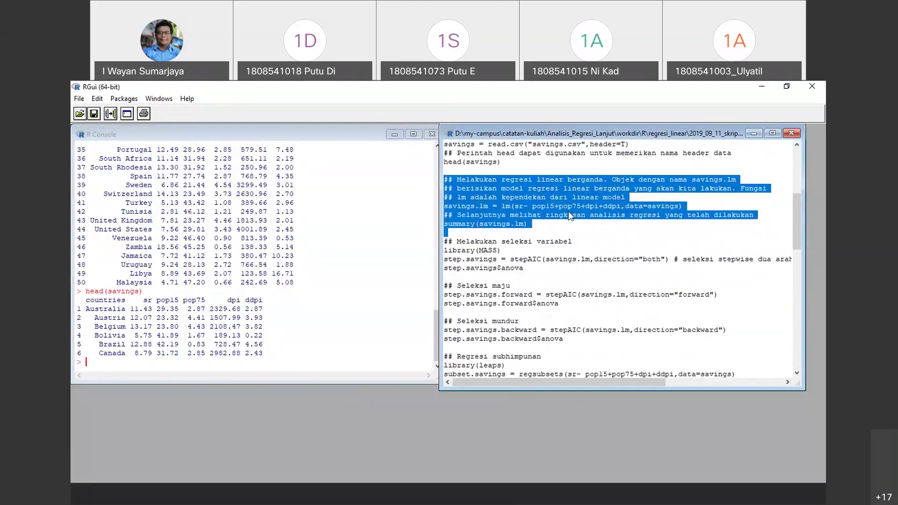
Run savings.lm and summary(savings.lm), highlighting the pop75 coefficient row (R-squared 0.3385)
{"action": "right_click", "coordinate": [574, 192]}
{"action": "left_click", "coordinate": [620, 197]}
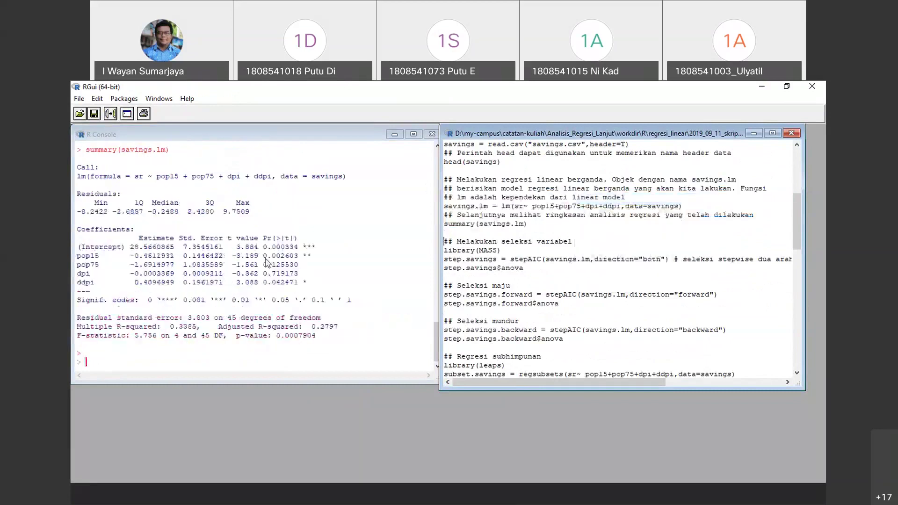
{"action": "scroll", "coordinate": [350, 295], "scroll_direction": "up", "scroll_amount": 1}
{"action": "scroll", "coordinate": [356, 290], "scroll_direction": "down", "scroll_amount": 1}
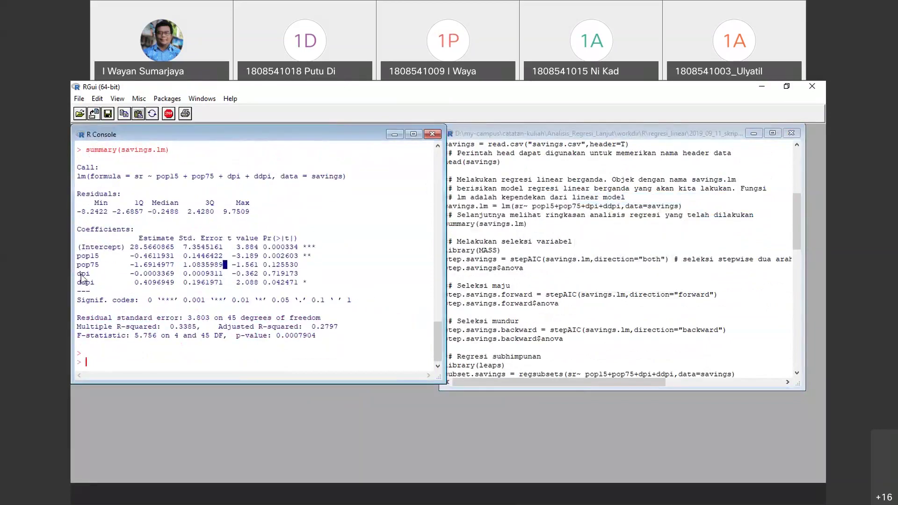
{"action": "left_click_drag", "start_coordinate": [77, 264], "coordinate": [340, 260]}
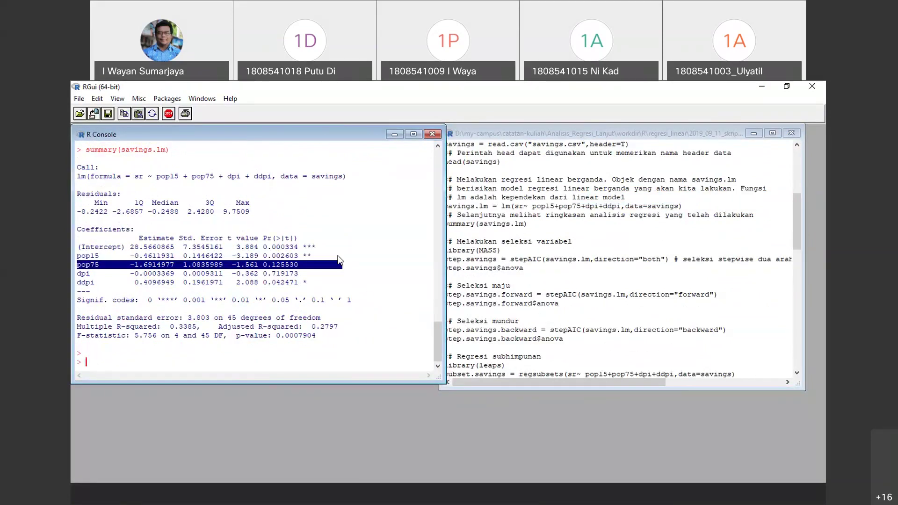
{"action": "left_click", "coordinate": [521, 229]}
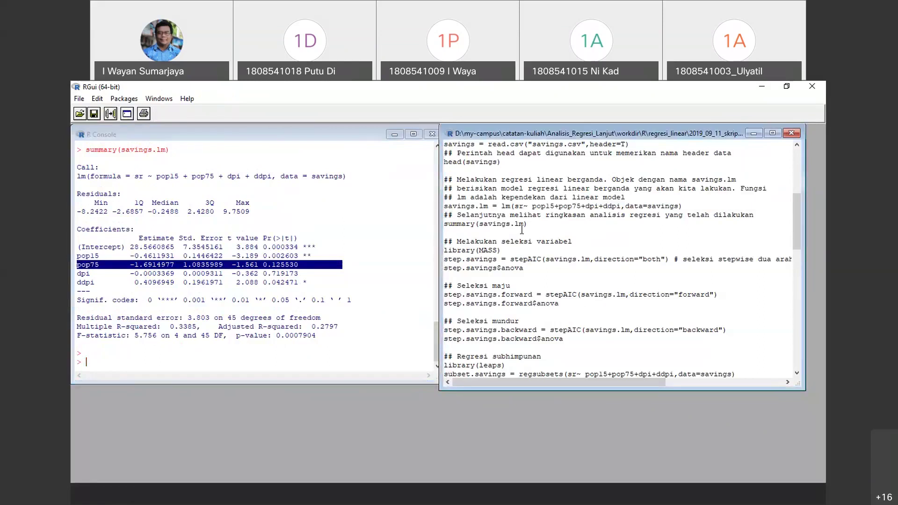
{"action": "scroll", "coordinate": [533, 205], "scroll_direction": "down", "scroll_amount": 2}
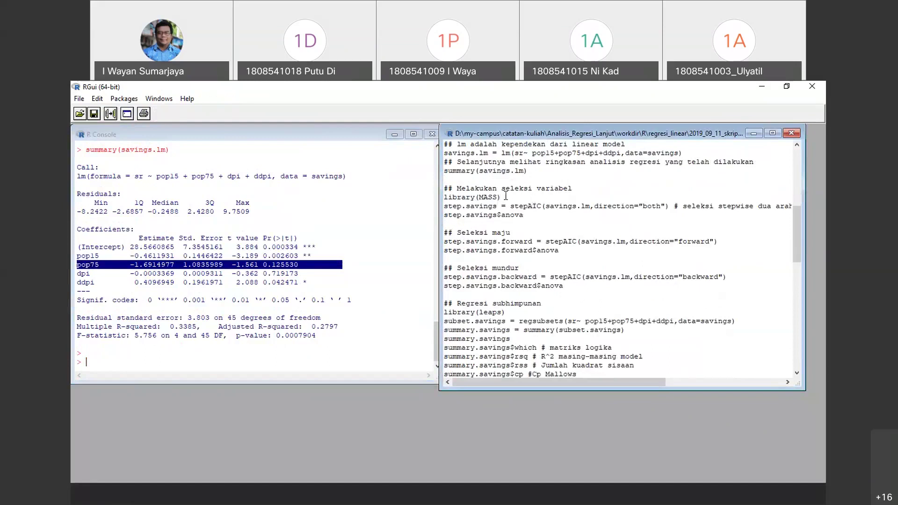
{"action": "left_click_drag", "start_coordinate": [509, 196], "coordinate": [444, 187]}
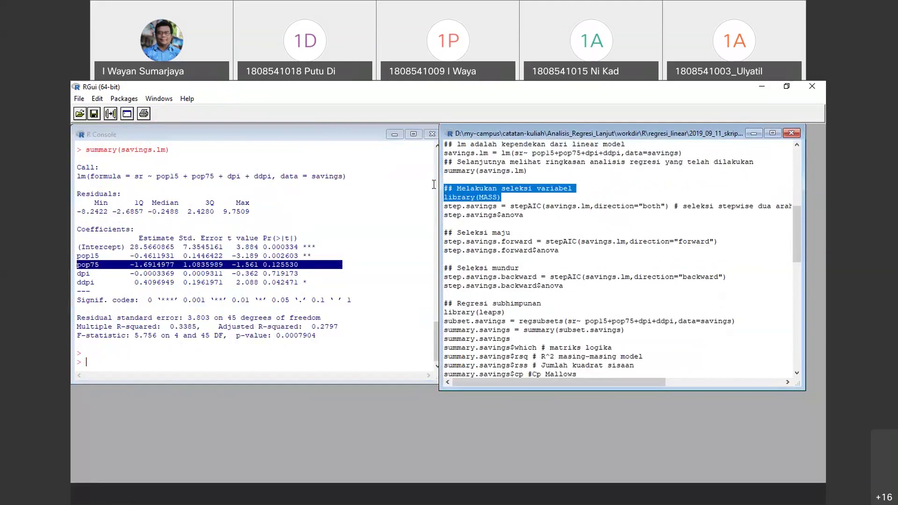
{"action": "left_click", "coordinate": [111, 114]}
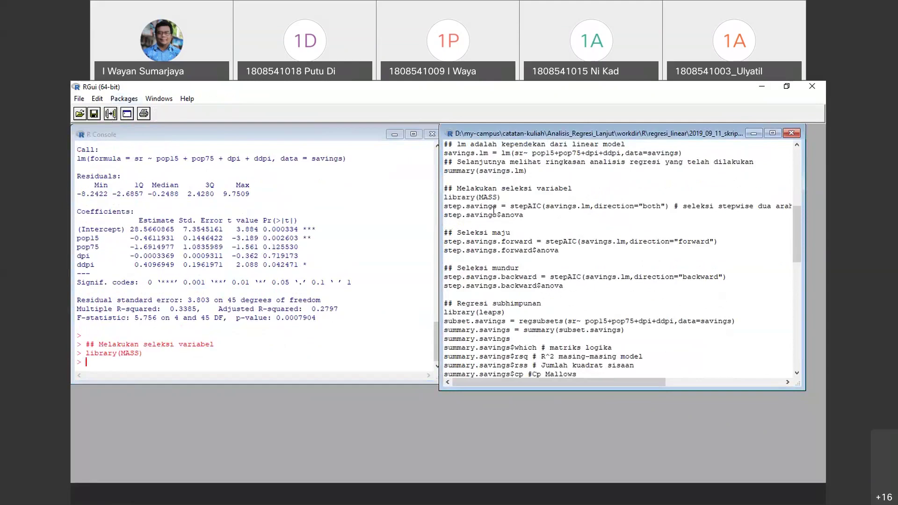
{"action": "left_click_drag", "start_coordinate": [530, 215], "coordinate": [444, 206]}
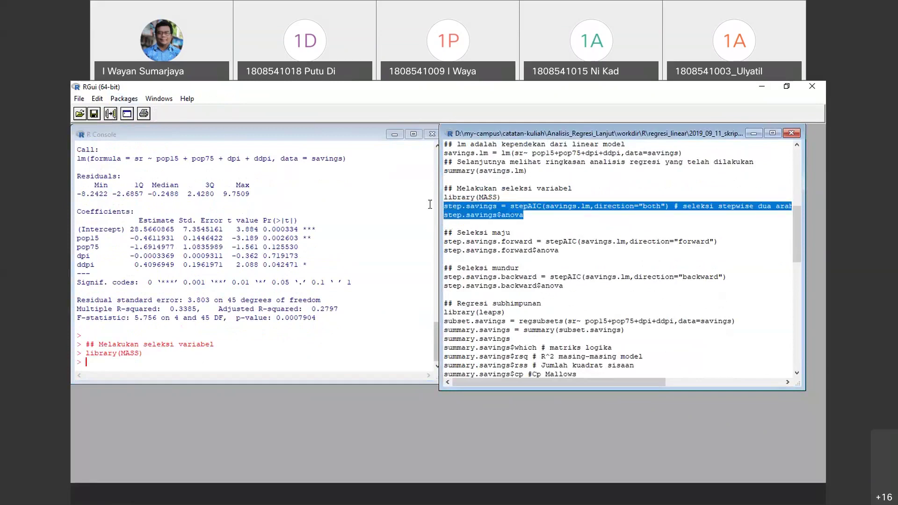
{"action": "right_click", "coordinate": [505, 206]}
{"action": "left_click", "coordinate": [550, 216]}
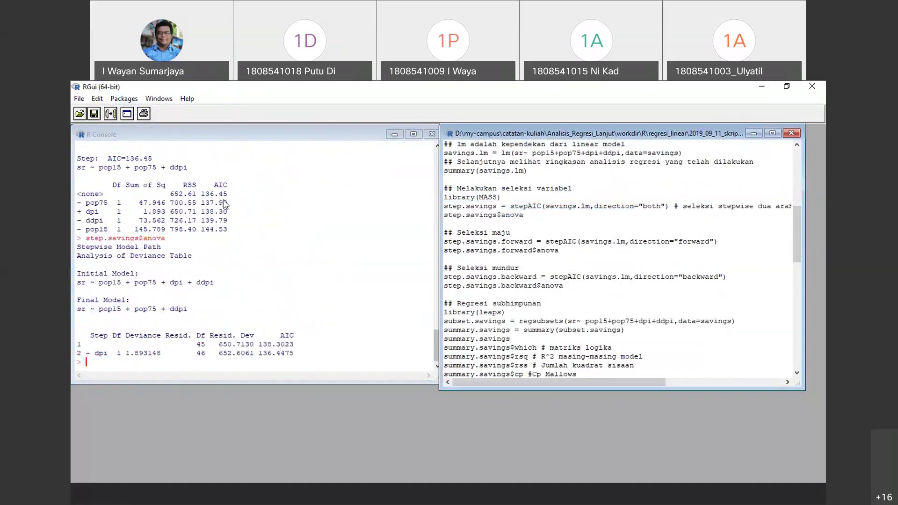
{"action": "left_click_drag", "start_coordinate": [77, 272], "coordinate": [413, 315]}
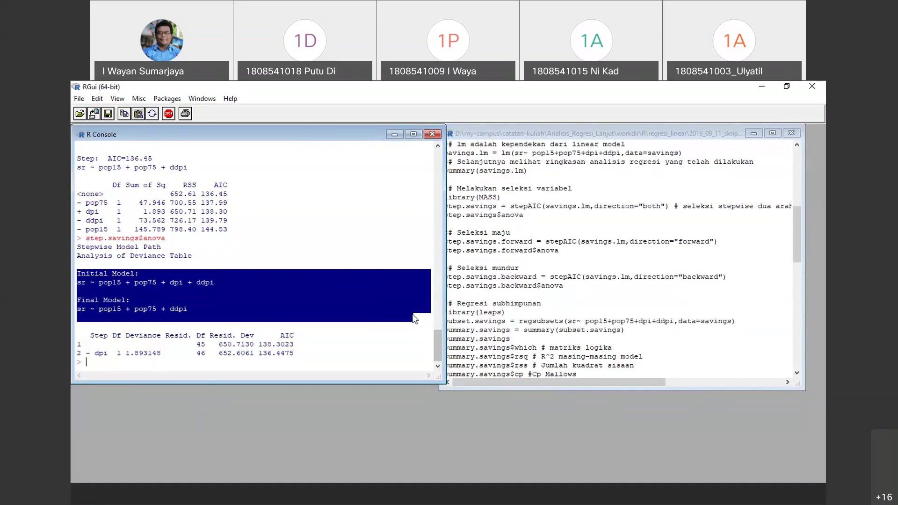
{"action": "scroll", "coordinate": [413, 319], "scroll_direction": "up", "scroll_amount": 2}
{"action": "scroll", "coordinate": [496, 283], "scroll_direction": "down", "scroll_amount": 3}
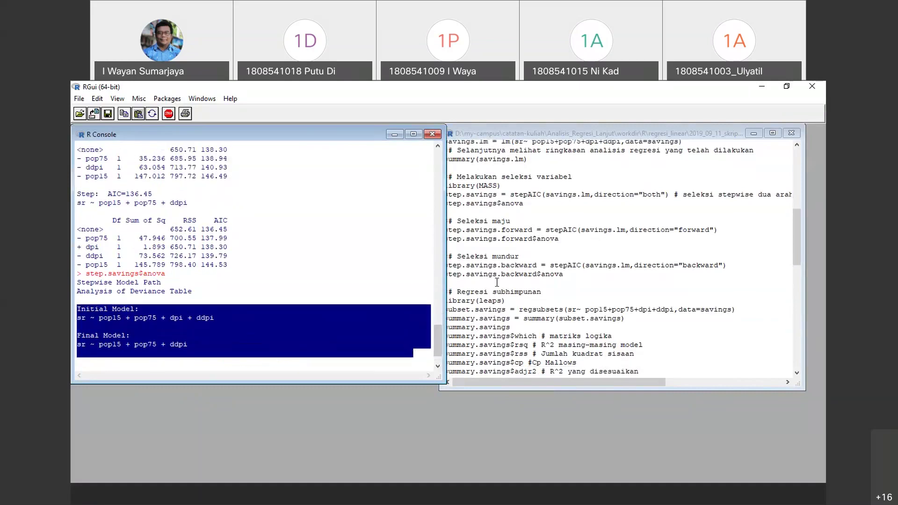
{"action": "left_click", "coordinate": [393, 229]}
{"action": "left_click", "coordinate": [445, 215]}
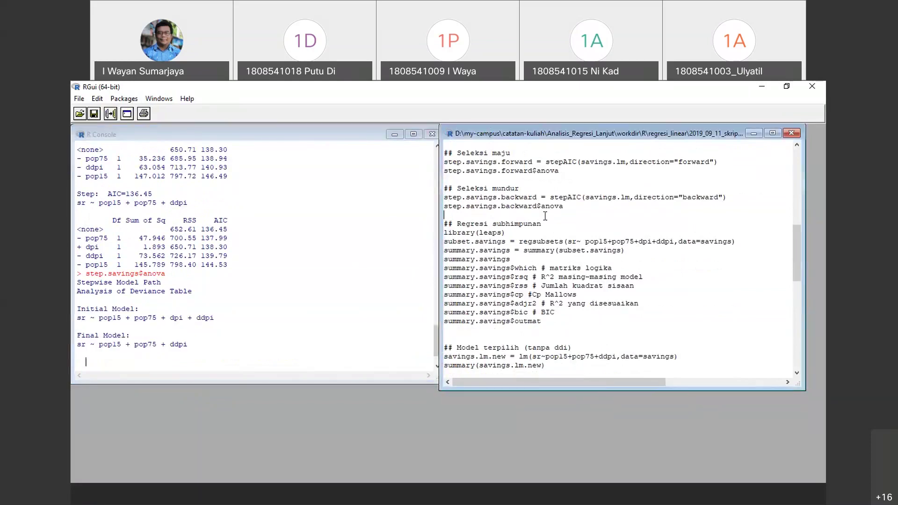
{"action": "left_click", "coordinate": [327, 231]}
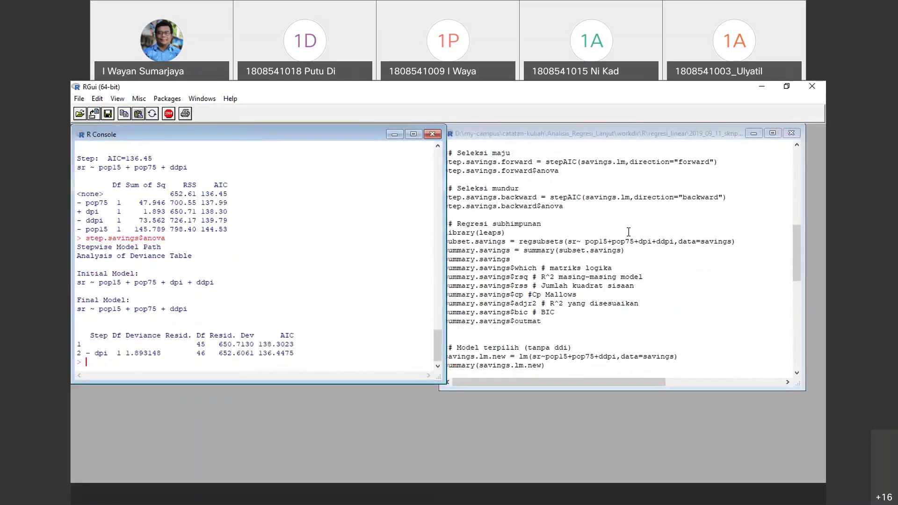
{"action": "left_click", "coordinate": [507, 233]}
Run the backward stepAIC selection and highlight its model path in the console
{"action": "left_click_drag", "start_coordinate": [589, 206], "coordinate": [444, 180]}
{"action": "right_click", "coordinate": [509, 206]}
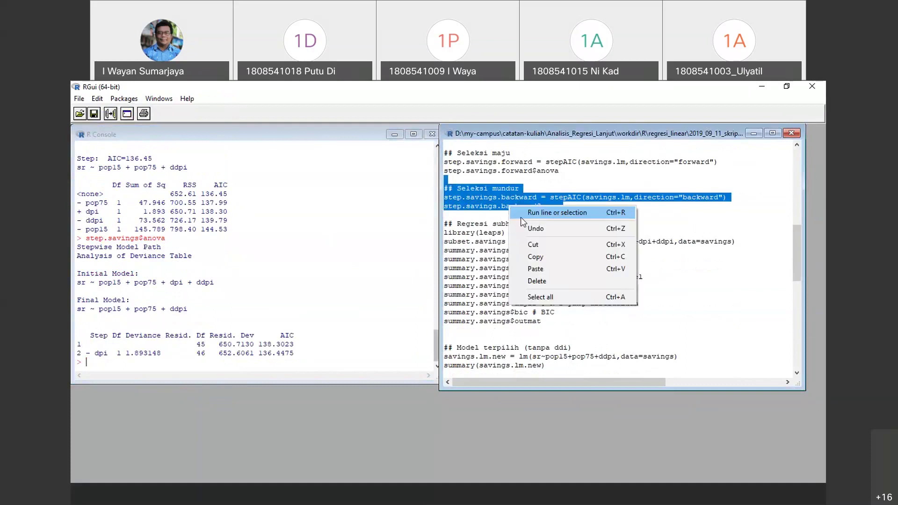
{"action": "left_click", "coordinate": [554, 212]}
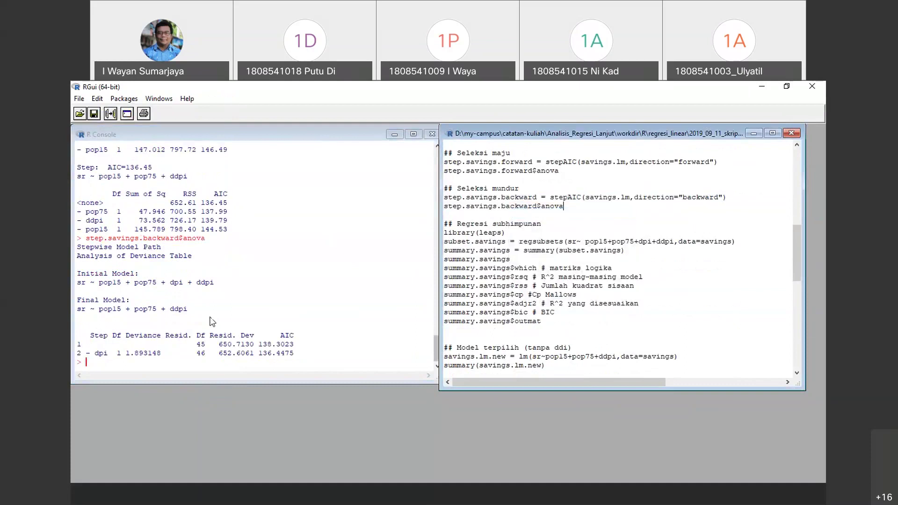
{"action": "left_click", "coordinate": [78, 274]}
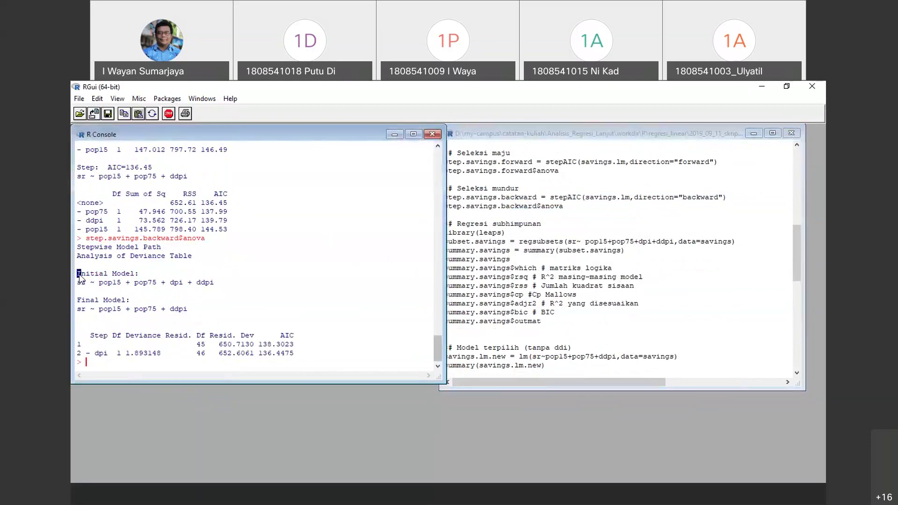
{"action": "left_click_drag", "start_coordinate": [78, 238], "coordinate": [228, 321]}
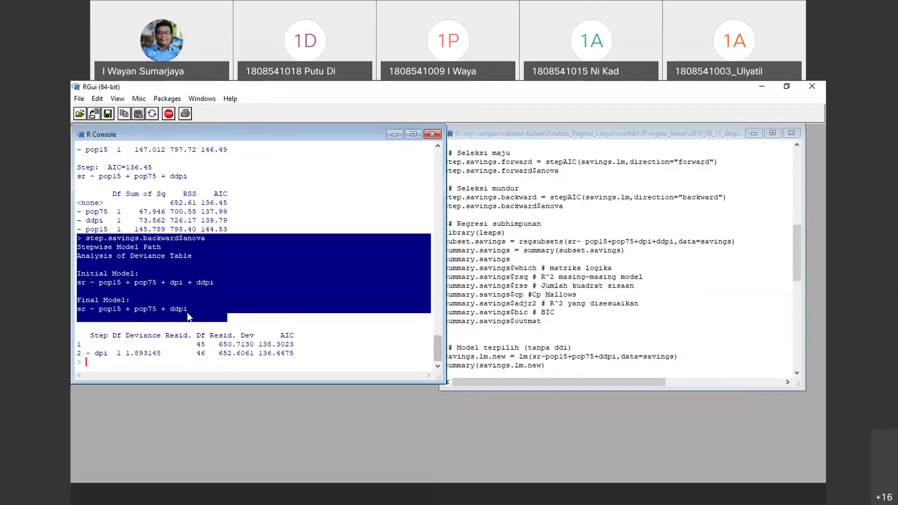
{"action": "left_click", "coordinate": [554, 283]}
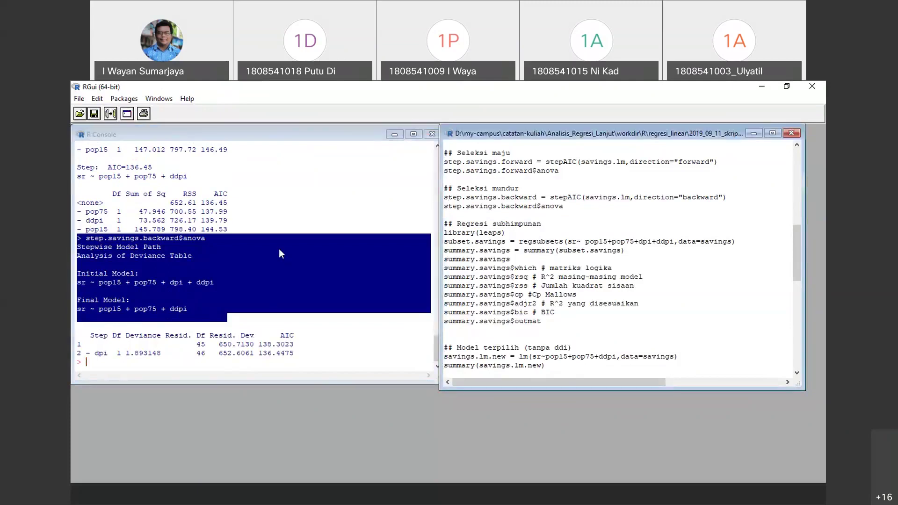
Rerun the direction="both" stepAIC selection and highlight its final model sr ~ pop15 + pop75 + ddpi
{"action": "scroll", "coordinate": [623, 244], "scroll_direction": "down", "scroll_amount": 2}
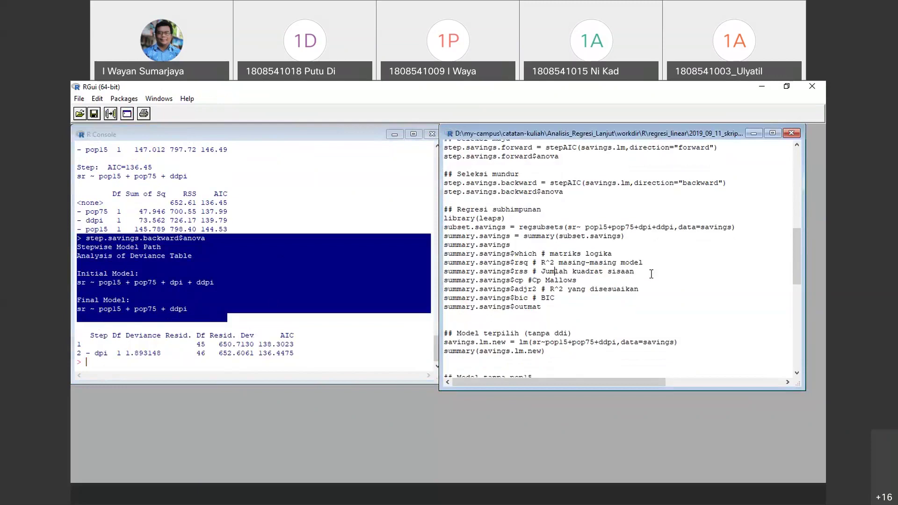
{"action": "scroll", "coordinate": [609, 265], "scroll_direction": "up", "scroll_amount": 2}
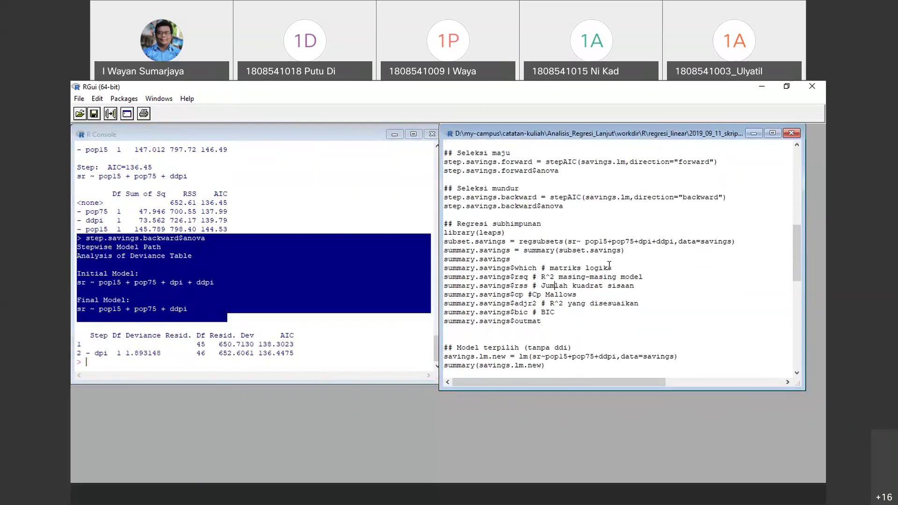
{"action": "scroll", "coordinate": [609, 266], "scroll_direction": "down", "scroll_amount": 4}
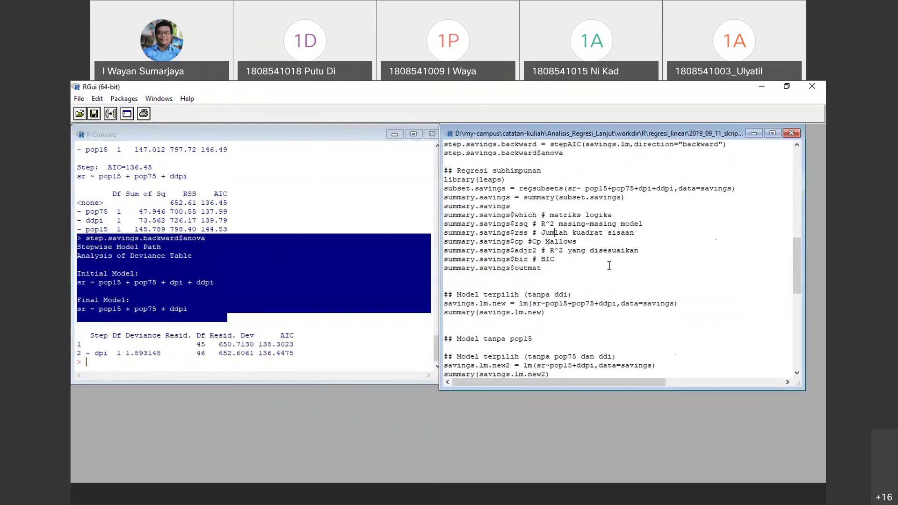
{"action": "scroll", "coordinate": [609, 265], "scroll_direction": "up", "scroll_amount": 3}
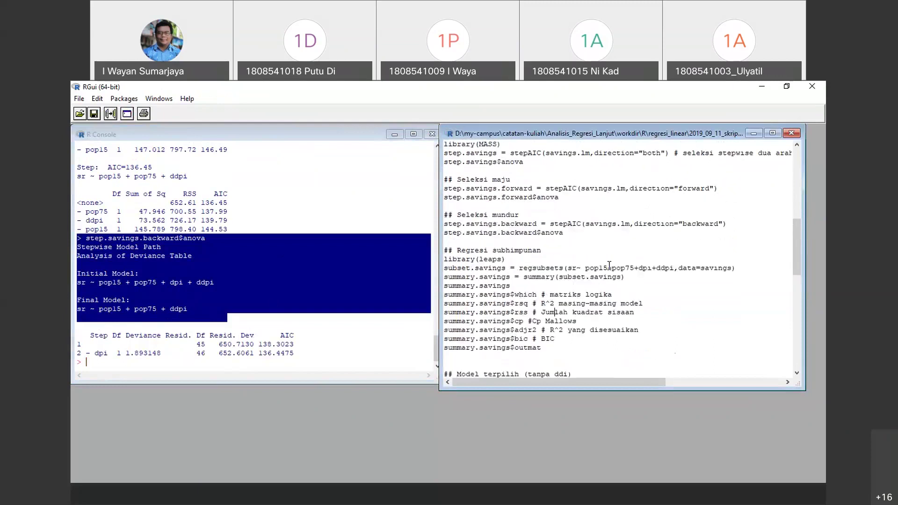
{"action": "scroll", "coordinate": [609, 266], "scroll_direction": "up", "scroll_amount": 1}
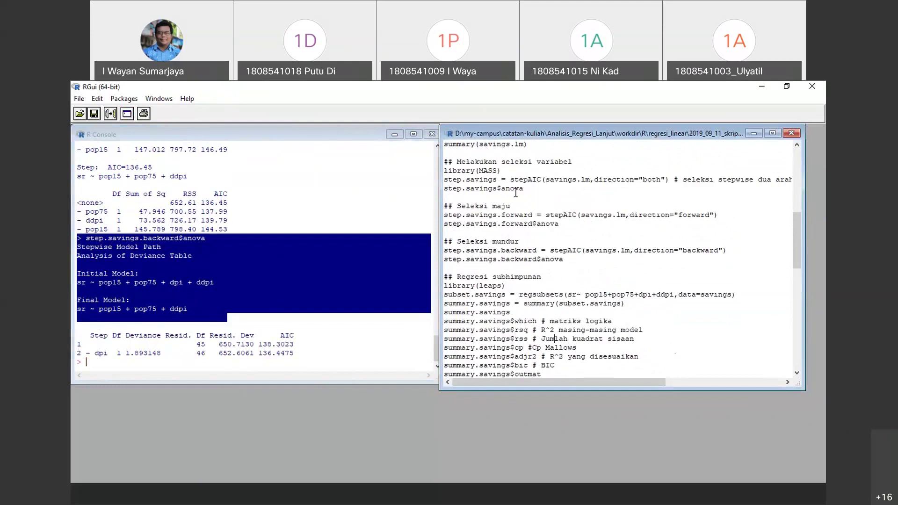
{"action": "left_click_drag", "start_coordinate": [575, 188], "coordinate": [444, 180]}
{"action": "right_click", "coordinate": [465, 180]}
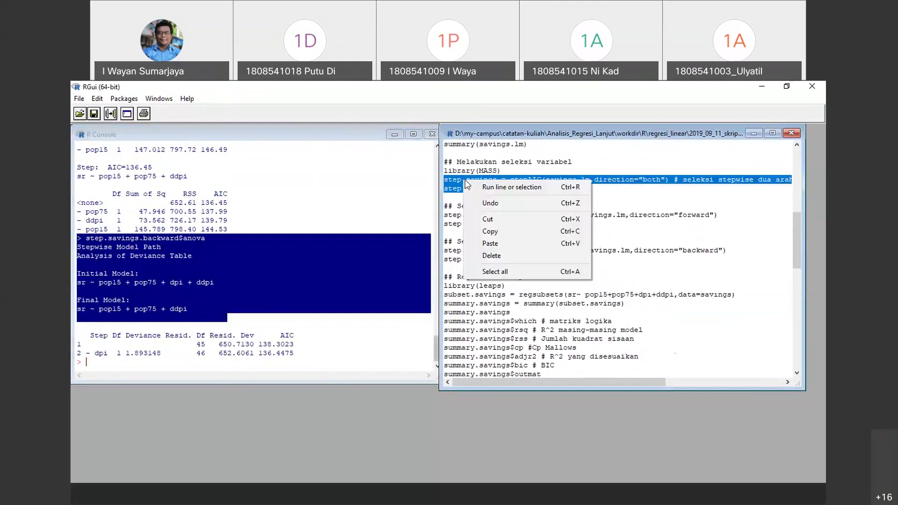
{"action": "left_click", "coordinate": [505, 188]}
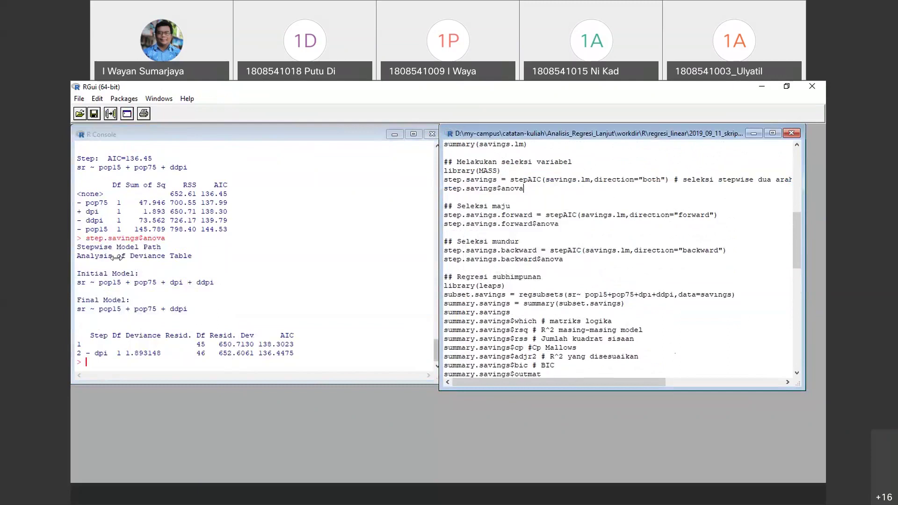
{"action": "left_click_drag", "start_coordinate": [77, 238], "coordinate": [234, 311]}
{"action": "left_click", "coordinate": [99, 316]}
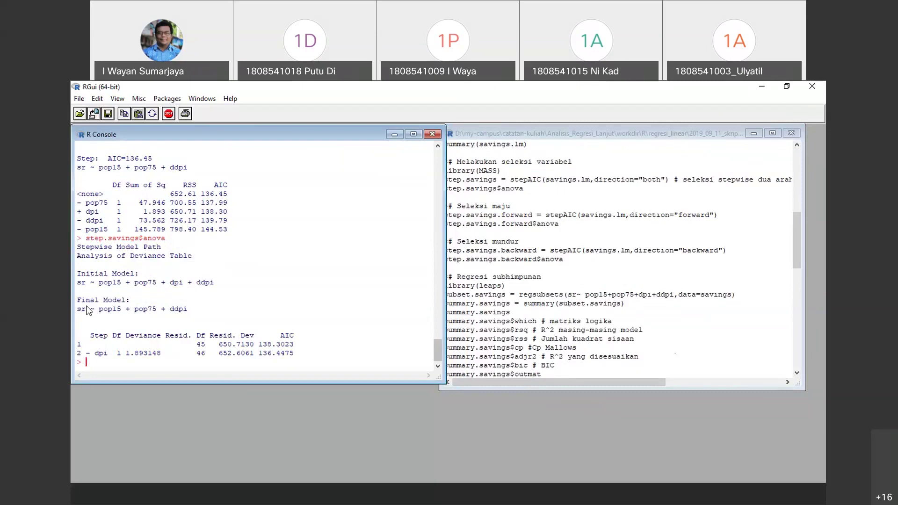
{"action": "left_click_drag", "start_coordinate": [78, 299], "coordinate": [231, 319]}
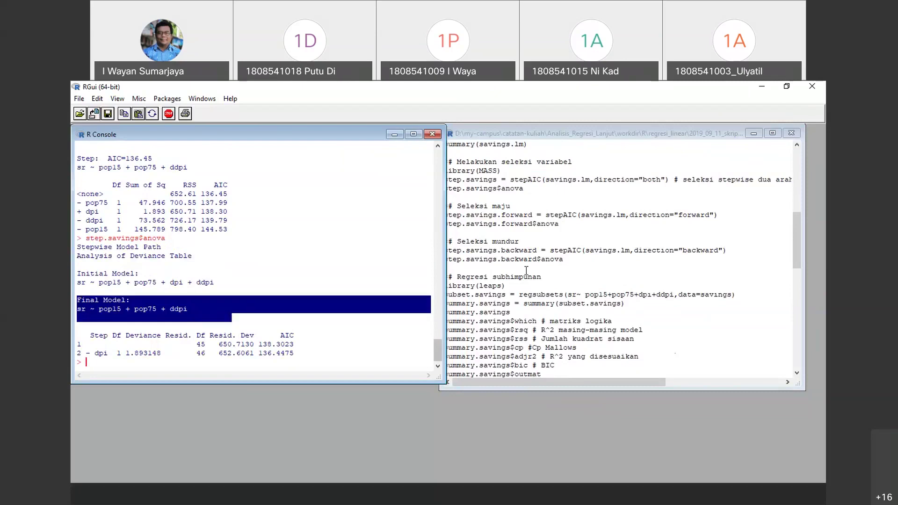
{"action": "left_click", "coordinate": [503, 275]}
{"action": "scroll", "coordinate": [503, 275], "scroll_direction": "down", "scroll_amount": 2}
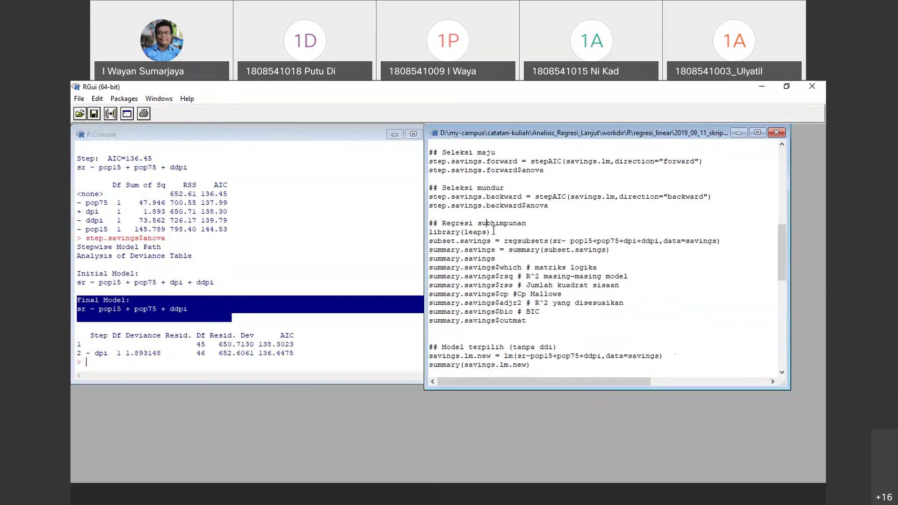
{"action": "left_click", "coordinate": [428, 233]}
Run library(leaps) through summary.savings$outmat and review the regsubsets R², RSS, Cp, adjusted R² and BIC
{"action": "left_click", "coordinate": [496, 236], "text": "shift"}
{"action": "left_click_drag", "start_coordinate": [496, 236], "coordinate": [579, 324]}
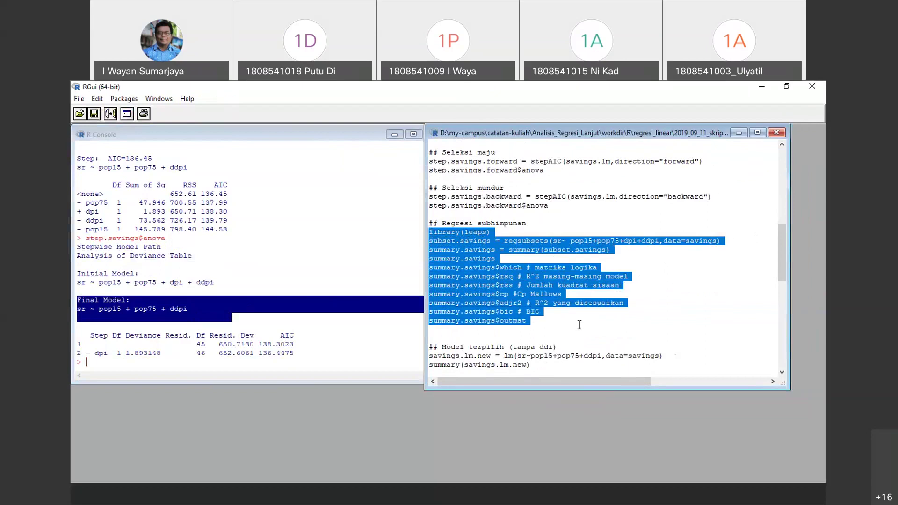
{"action": "right_click", "coordinate": [474, 272]}
{"action": "left_click", "coordinate": [509, 277]}
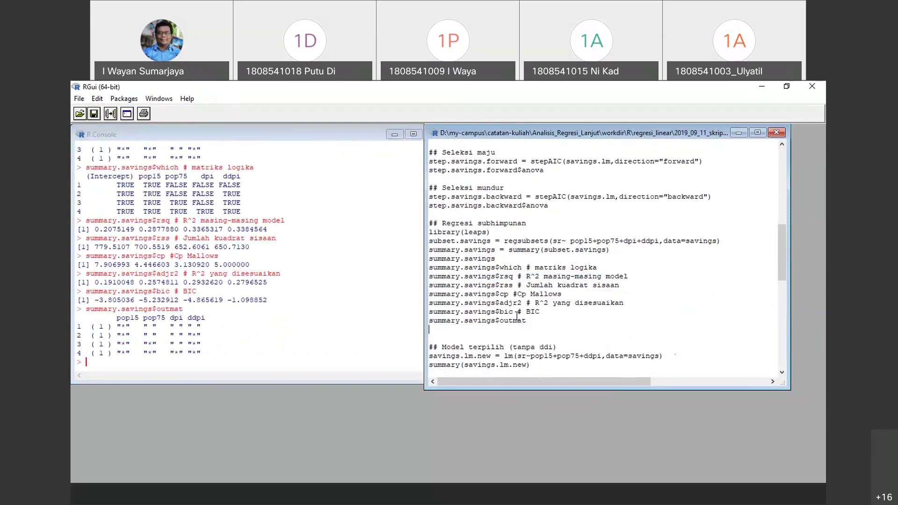
{"action": "scroll", "coordinate": [187, 220], "scroll_direction": "up", "scroll_amount": 3}
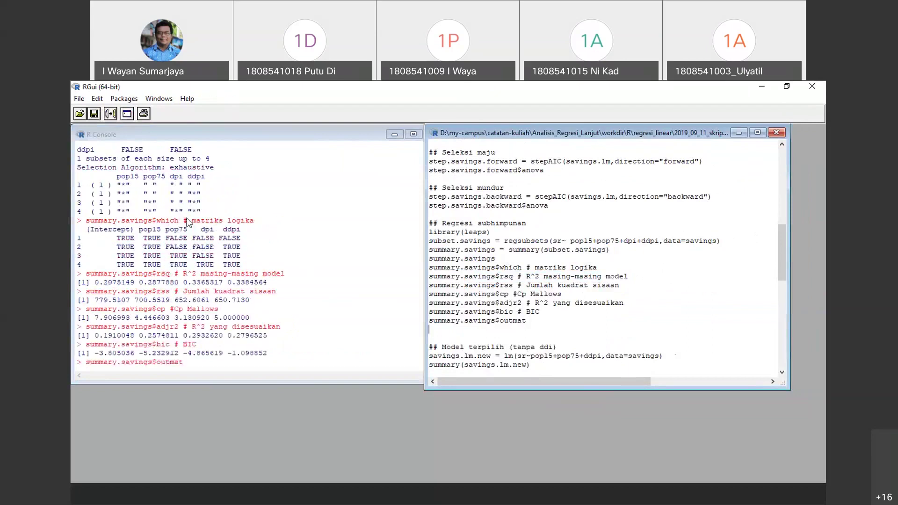
{"action": "scroll", "coordinate": [190, 224], "scroll_direction": "up", "scroll_amount": 2}
{"action": "scroll", "coordinate": [190, 224], "scroll_direction": "down", "scroll_amount": 2}
{"action": "scroll", "coordinate": [190, 224], "scroll_direction": "up", "scroll_amount": 1}
{"action": "scroll", "coordinate": [190, 224], "scroll_direction": "down", "scroll_amount": 2}
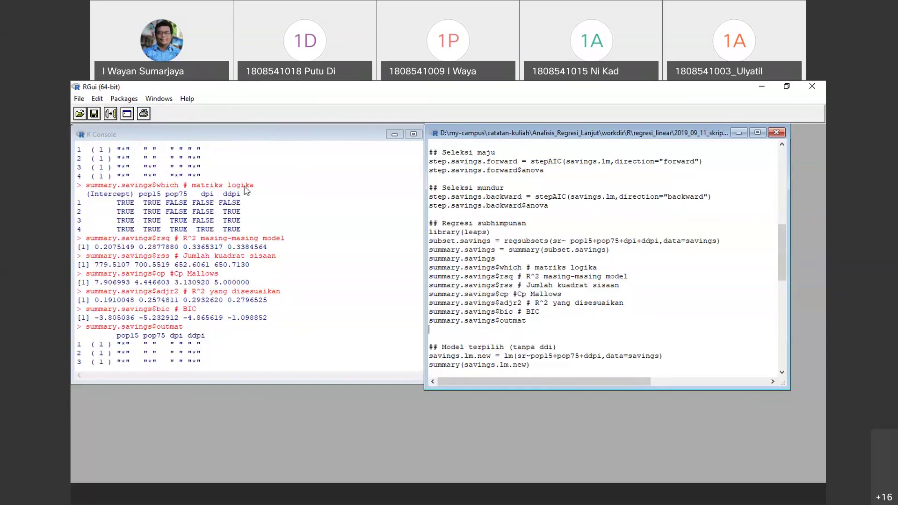
{"action": "left_click", "coordinate": [580, 304]}
{"action": "scroll", "coordinate": [582, 305], "scroll_direction": "down", "scroll_amount": 1}
{"action": "scroll", "coordinate": [582, 306], "scroll_direction": "down", "scroll_amount": 2}
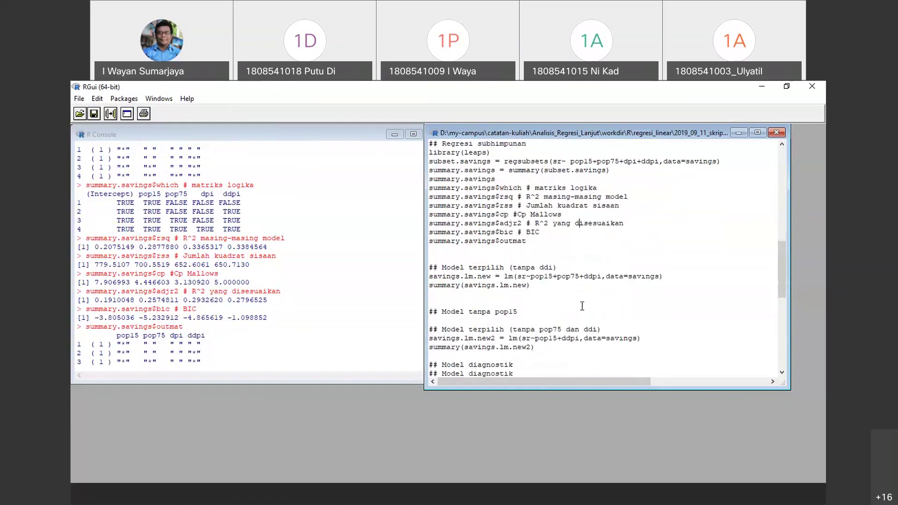
{"action": "scroll", "coordinate": [534, 273], "scroll_direction": "up", "scroll_amount": 2}
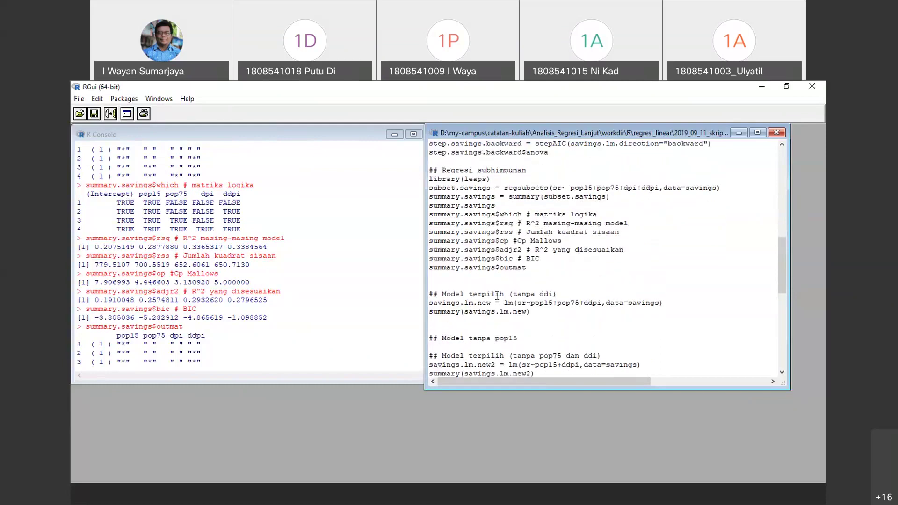
{"action": "scroll", "coordinate": [547, 250], "scroll_direction": "down", "scroll_amount": 2}
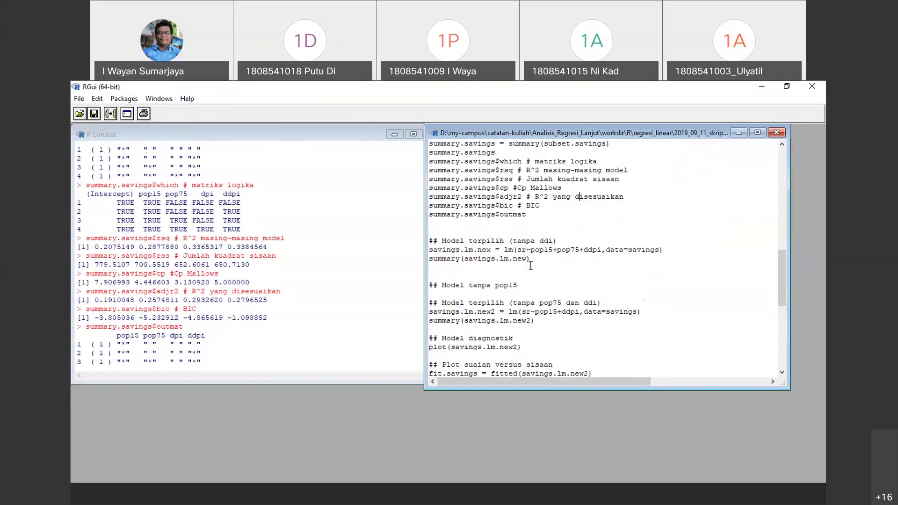
Fit savings.lm.new (sr ~ pop15 + pop75 + ddpi) and show its summary in the console
{"action": "left_click_drag", "start_coordinate": [531, 260], "coordinate": [411, 240]}
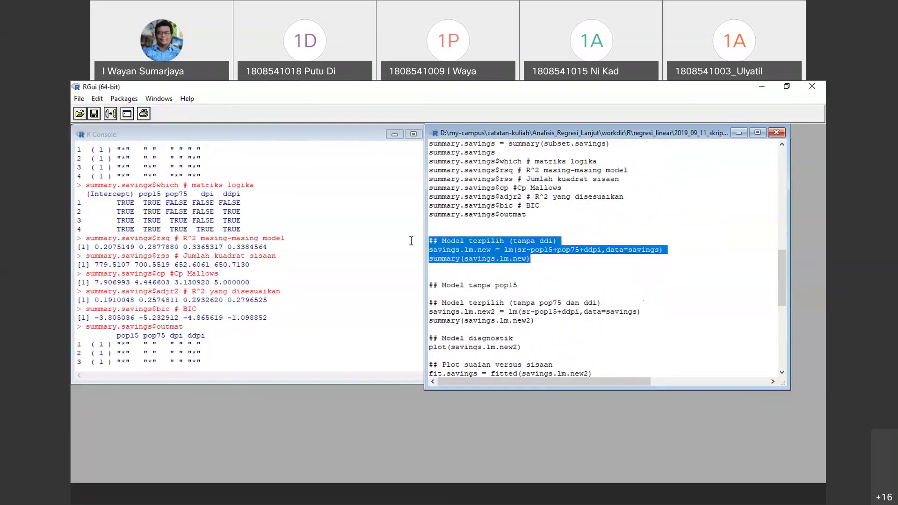
{"action": "right_click", "coordinate": [499, 253]}
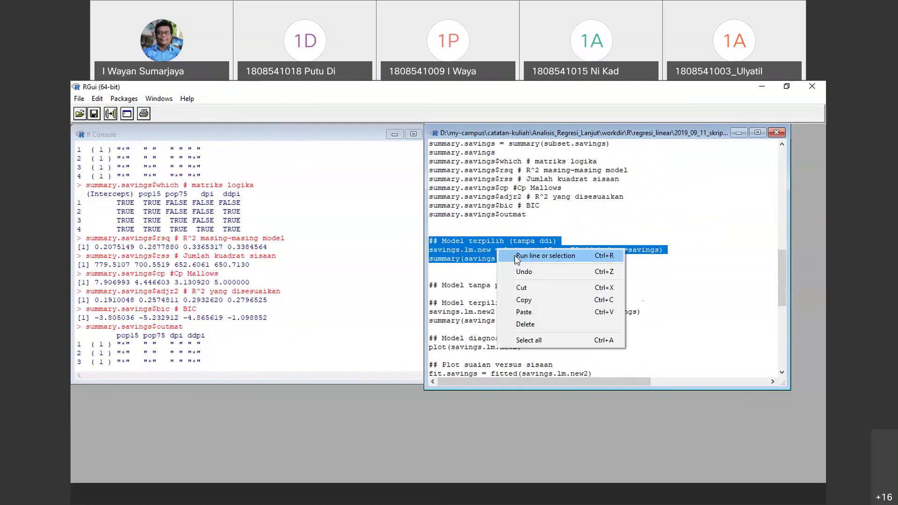
{"action": "left_click", "coordinate": [547, 256]}
{"action": "left_click_drag", "start_coordinate": [150, 309], "coordinate": [153, 310]}
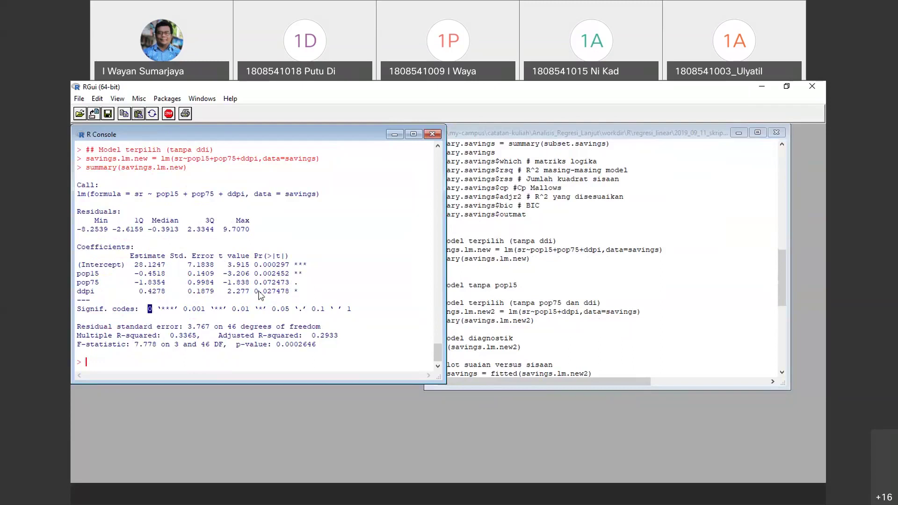
{"action": "left_click", "coordinate": [157, 300]}
Highlight the coefficients table and the 0.05, 0.01 and 0.001 significance codes
{"action": "left_click_drag", "start_coordinate": [76, 245], "coordinate": [371, 314]}
{"action": "left_click_drag", "start_coordinate": [293, 309], "coordinate": [281, 309]}
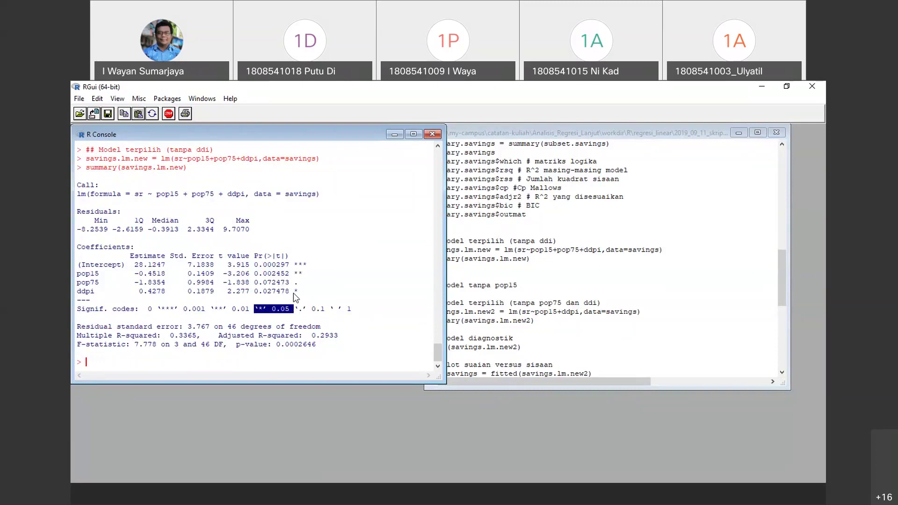
{"action": "left_click_drag", "start_coordinate": [211, 309], "coordinate": [255, 310]}
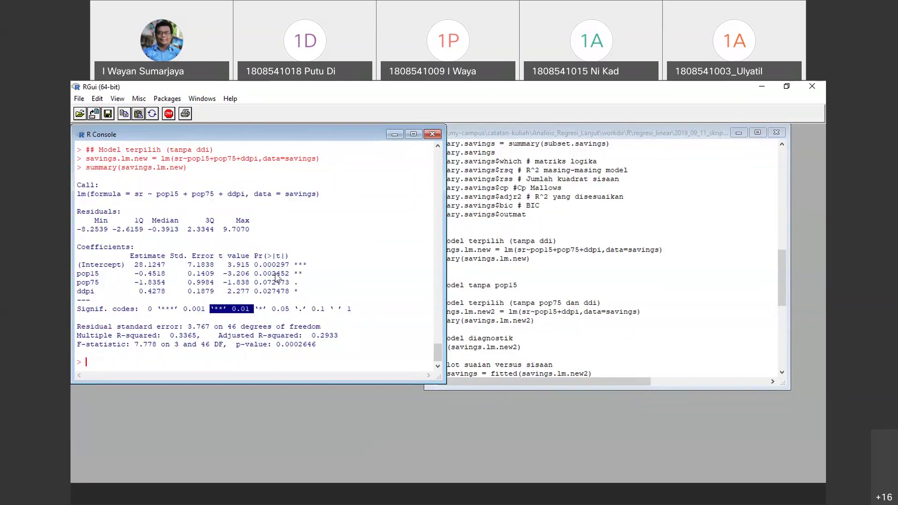
{"action": "left_click_drag", "start_coordinate": [148, 308], "coordinate": [214, 313]}
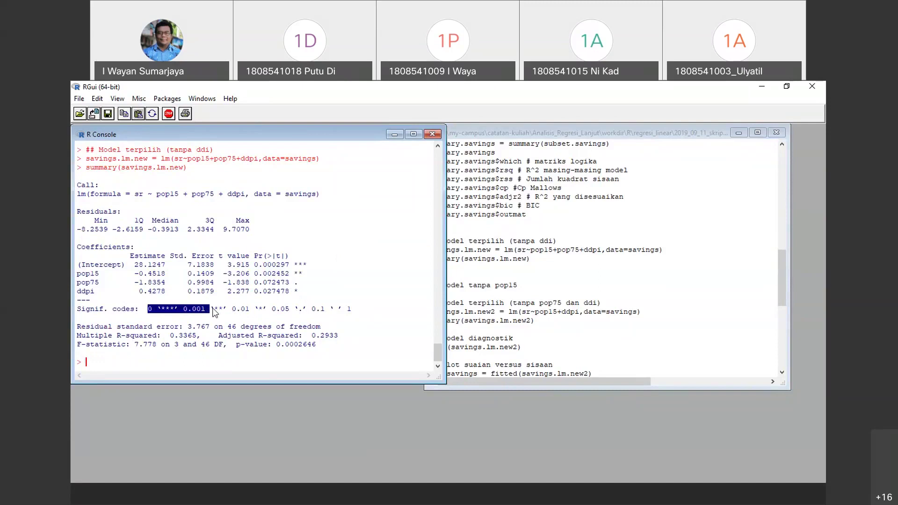
{"action": "left_click", "coordinate": [225, 313]}
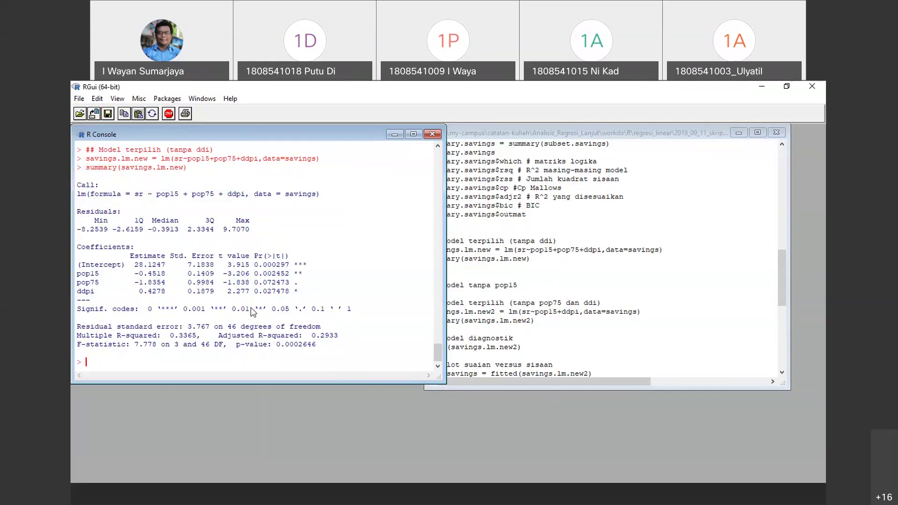
{"action": "left_click_drag", "start_coordinate": [254, 307], "coordinate": [145, 313]}
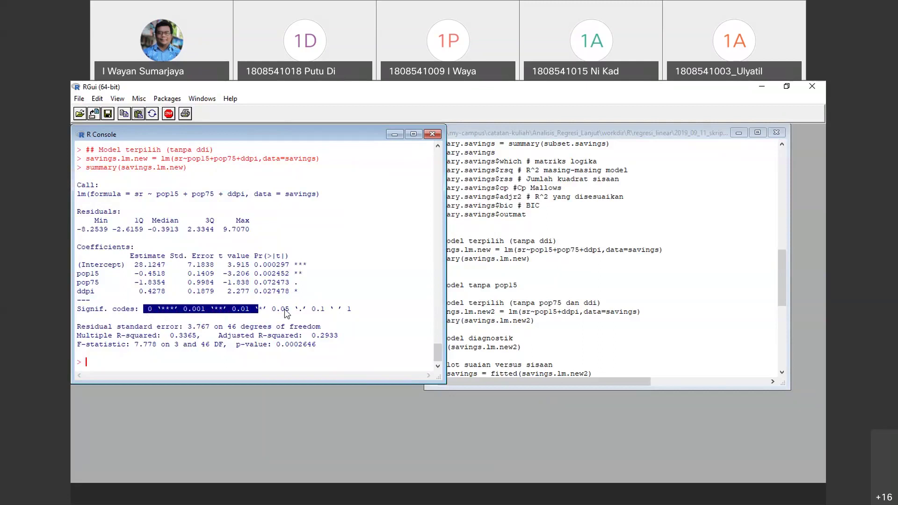
Select the script block for the model without pop75 and ddpi
{"action": "left_click", "coordinate": [496, 265]}
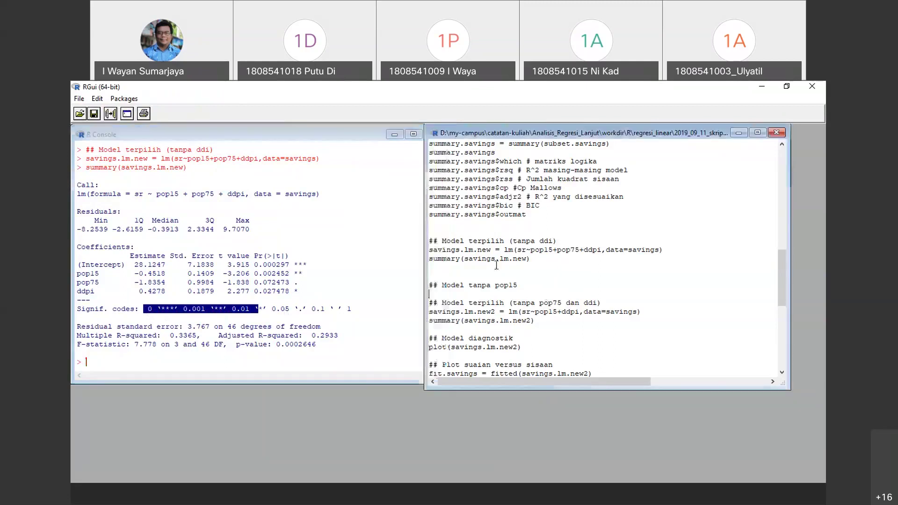
{"action": "scroll", "coordinate": [503, 288], "scroll_direction": "down", "scroll_amount": 2}
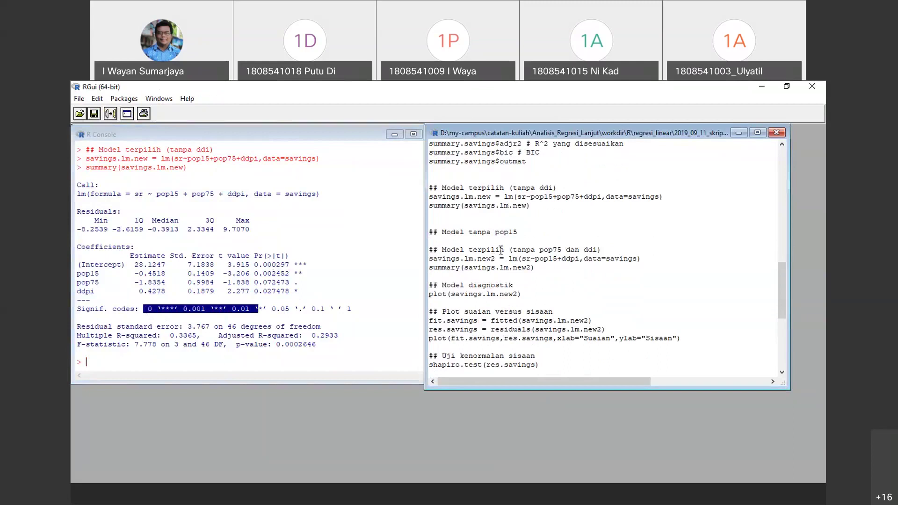
{"action": "left_click_drag", "start_coordinate": [553, 207], "coordinate": [423, 192]}
{"action": "scroll", "coordinate": [521, 252], "scroll_direction": "down", "scroll_amount": 2}
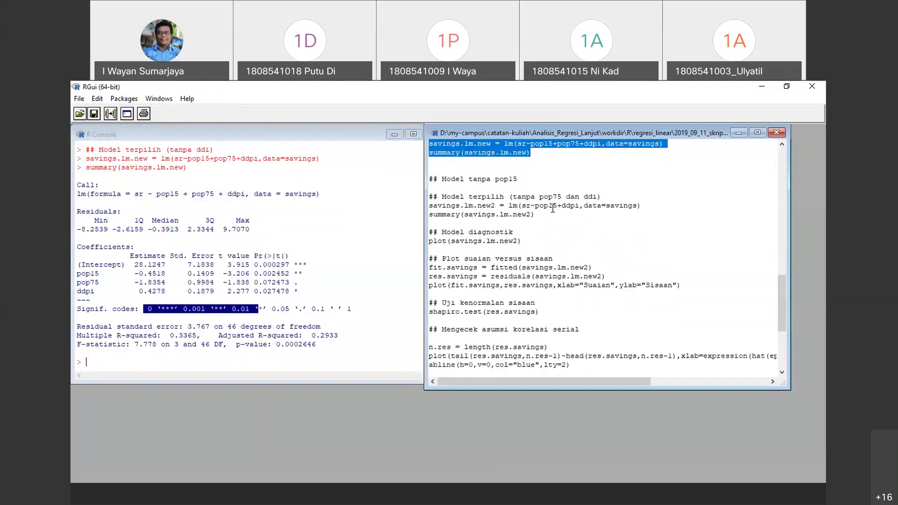
{"action": "left_click_drag", "start_coordinate": [556, 213], "coordinate": [424, 170]}
Run savings.lm.new2 (sr ~ pop15 + ddpi) and highlight its adjusted R-squared 0.2575 and coefficient rows
{"action": "right_click", "coordinate": [464, 196]}
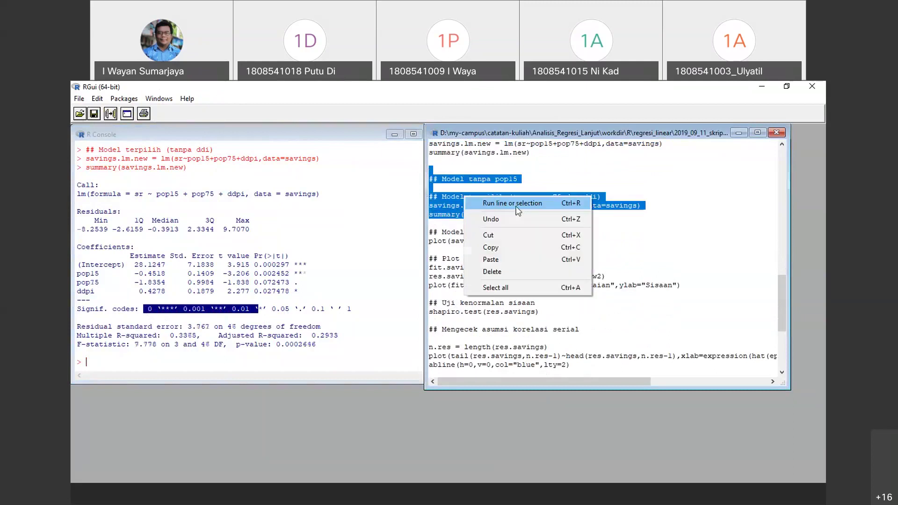
{"action": "left_click", "coordinate": [495, 202]}
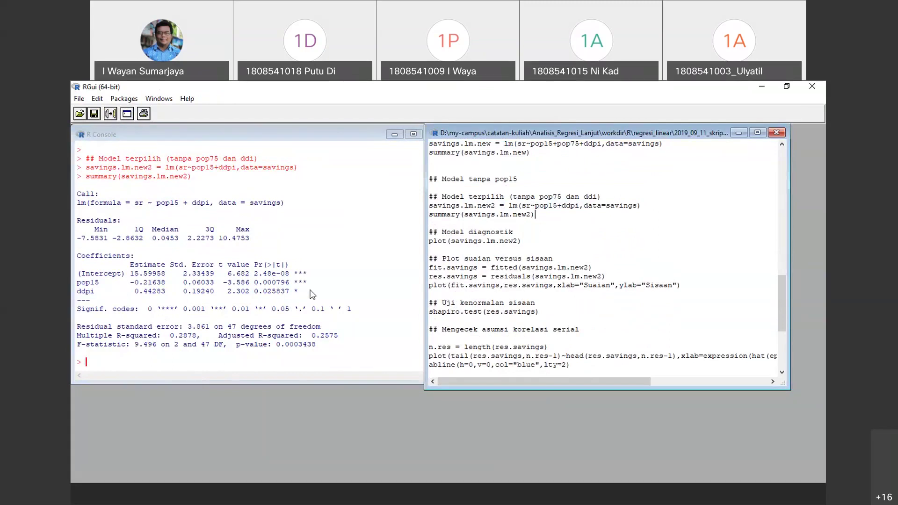
{"action": "left_click_drag", "start_coordinate": [310, 340], "coordinate": [342, 340]}
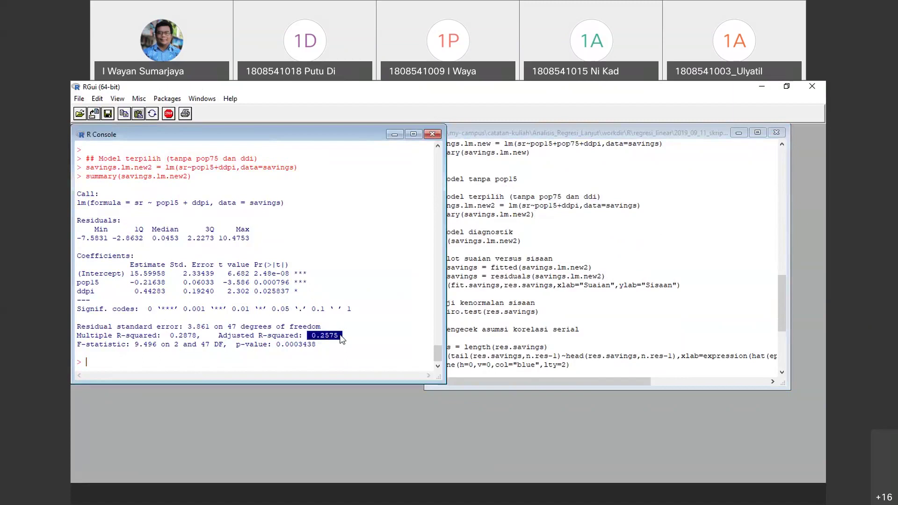
{"action": "left_click", "coordinate": [579, 247]}
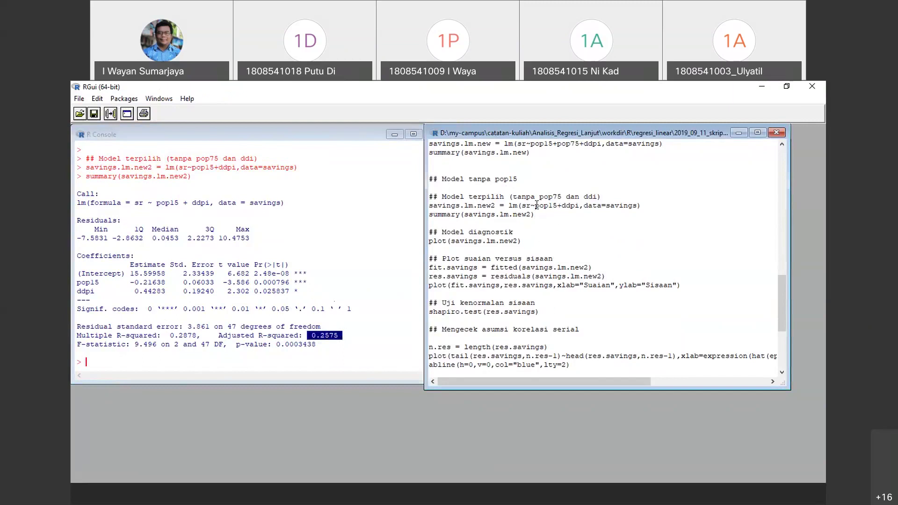
{"action": "left_click", "coordinate": [535, 214]}
{"action": "left_click_drag", "start_coordinate": [316, 291], "coordinate": [77, 273]}
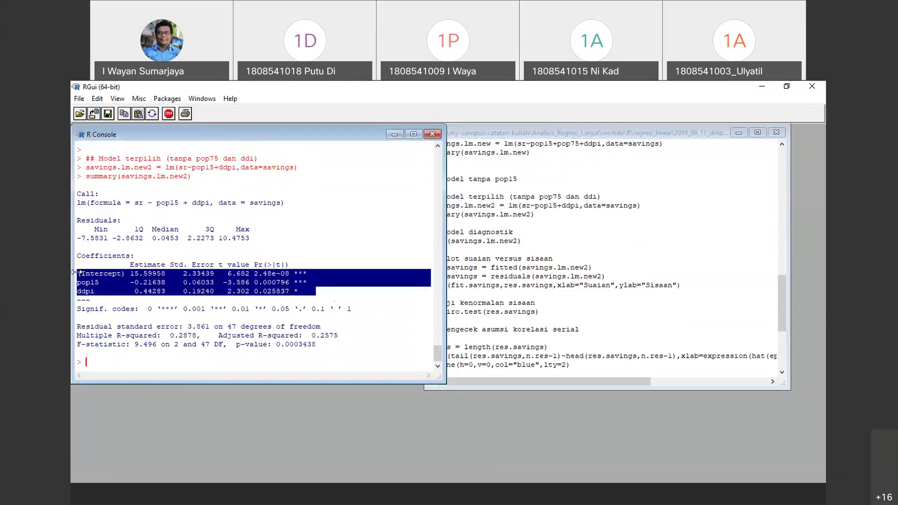
{"action": "left_click", "coordinate": [679, 248]}
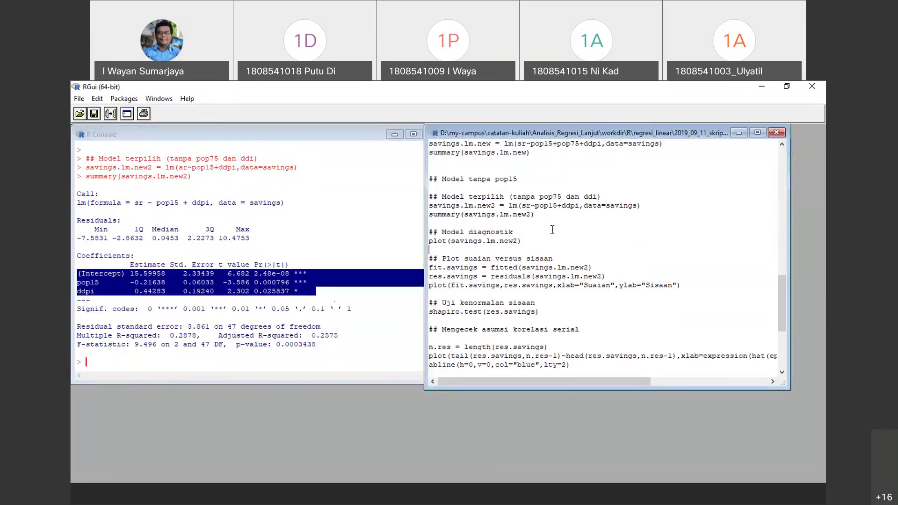
Run plot(savings.lm.new2) from the Model diagnostik block
{"action": "left_click_drag", "start_coordinate": [532, 241], "coordinate": [429, 232]}
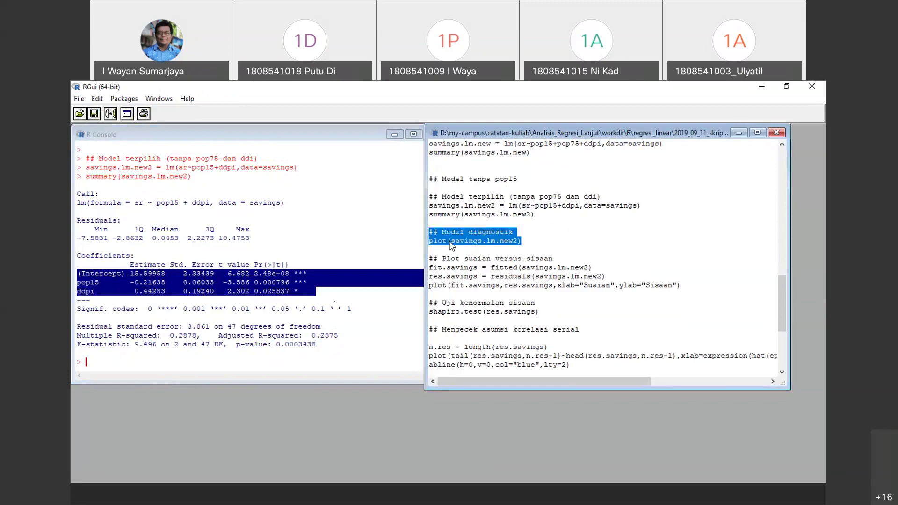
{"action": "right_click", "coordinate": [510, 241]}
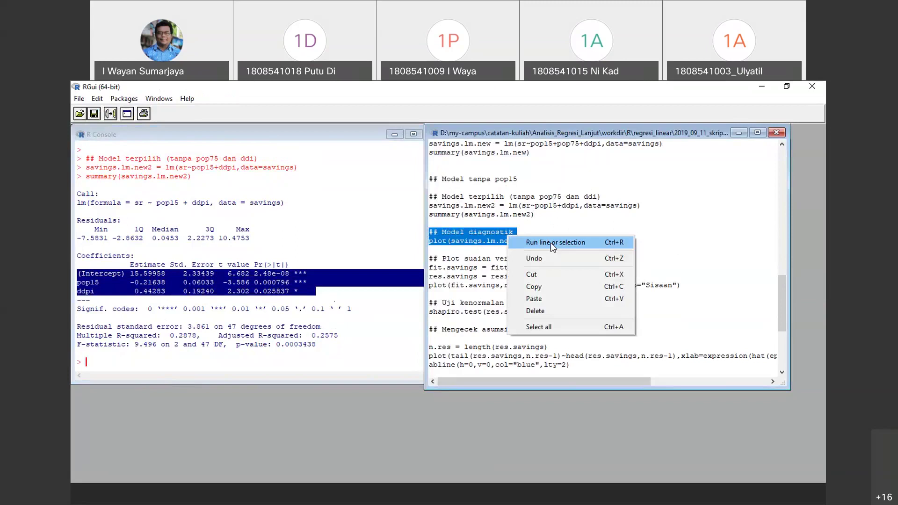
{"action": "left_click", "coordinate": [550, 242]}
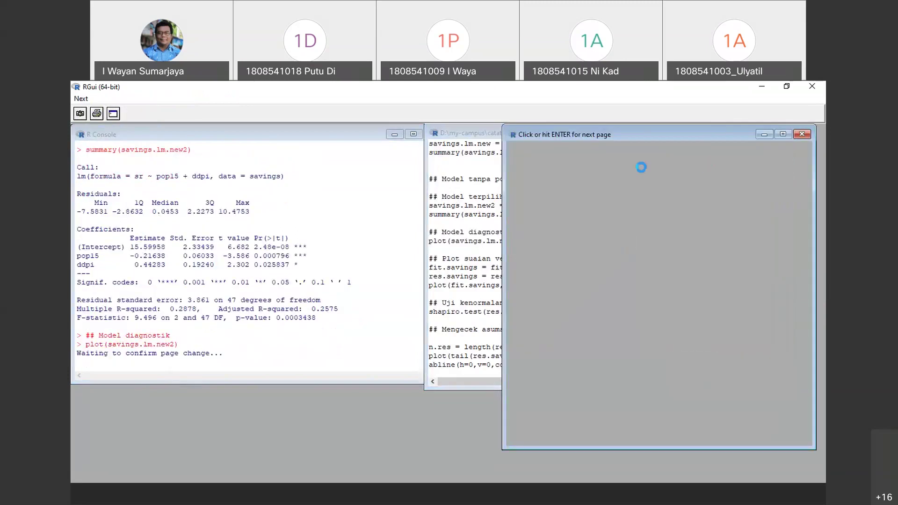
{"action": "left_click_drag", "start_coordinate": [630, 139], "coordinate": [492, 140]}
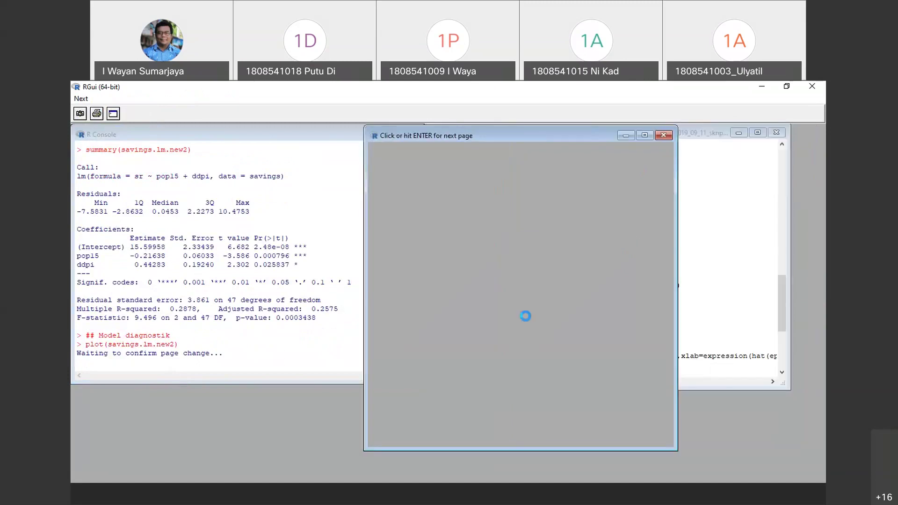
Page through Residuals vs Fitted, Normal Q-Q, Scale-Location and Residuals vs Leverage plots
{"action": "left_click", "coordinate": [525, 316]}
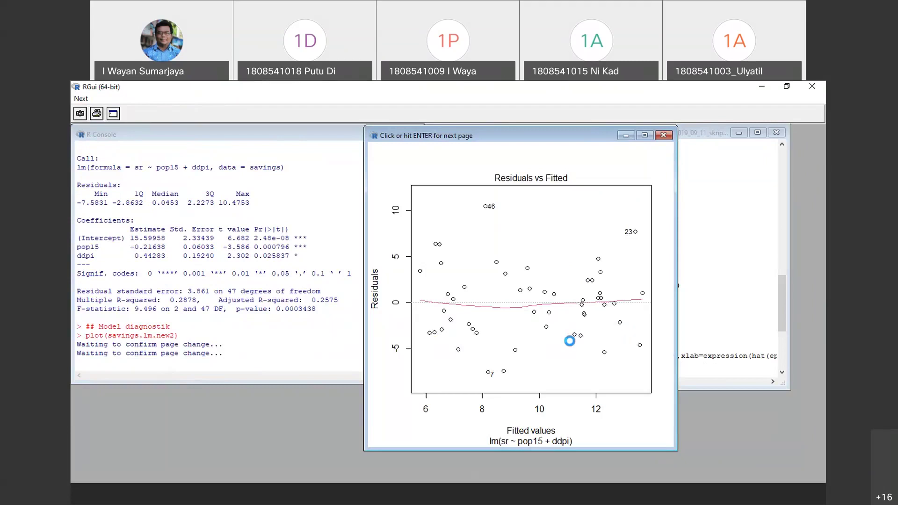
{"action": "left_click", "coordinate": [570, 341]}
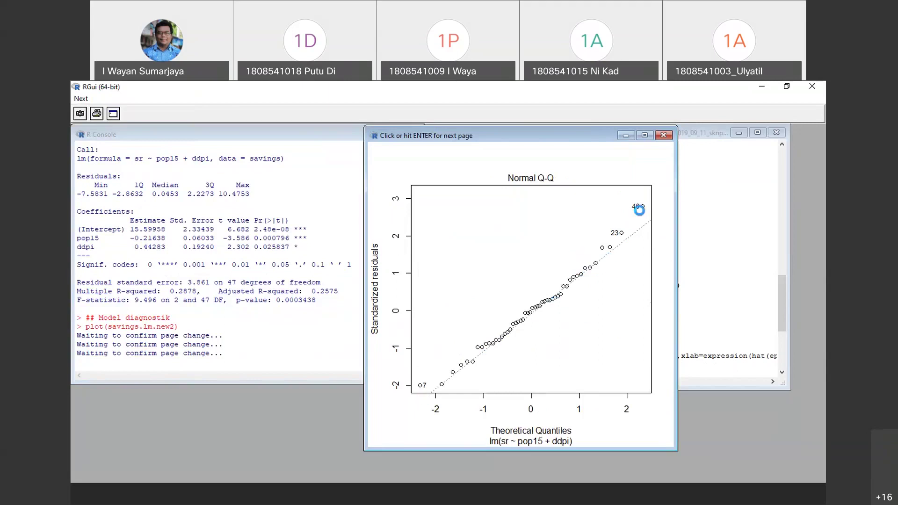
{"action": "left_click", "coordinate": [581, 323]}
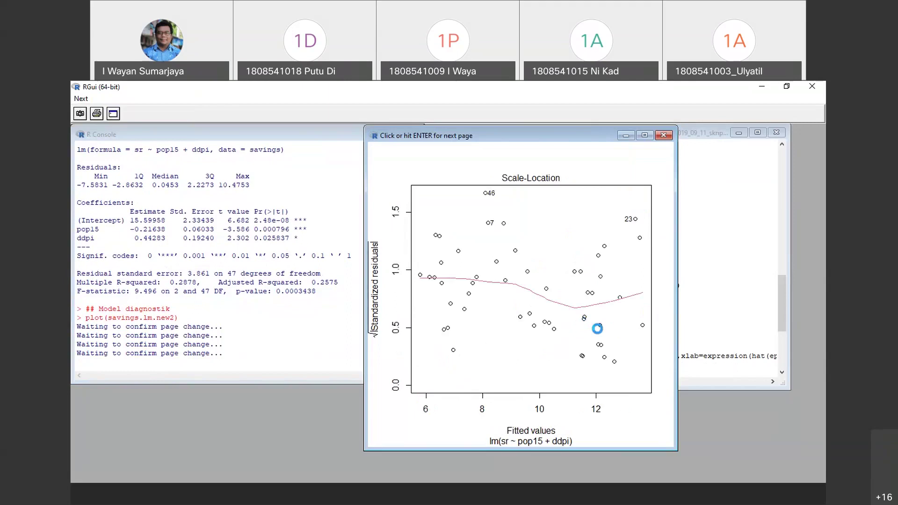
{"action": "left_click", "coordinate": [597, 329]}
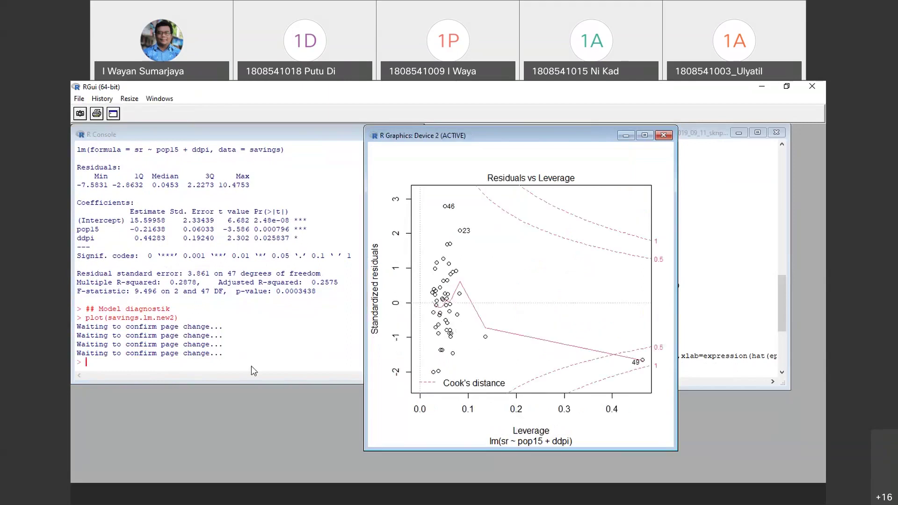
{"action": "left_click_drag", "start_coordinate": [565, 141], "coordinate": [688, 158]}
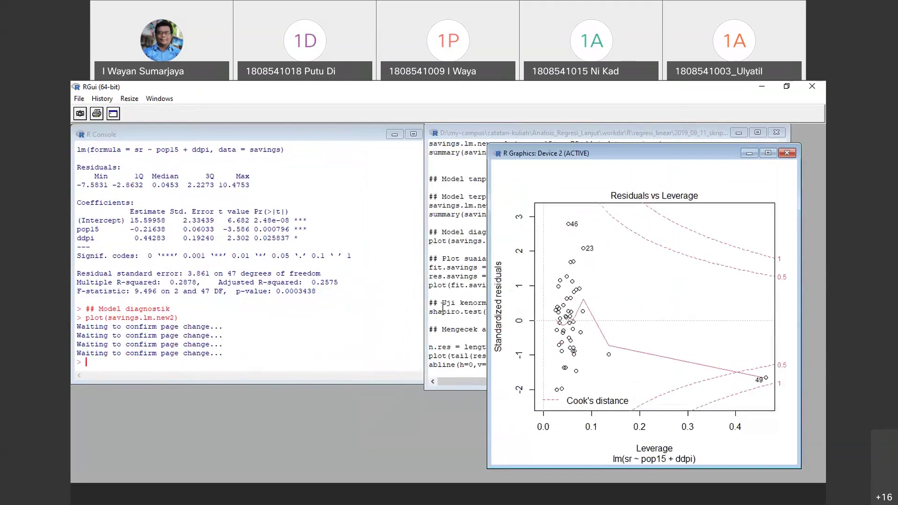
{"action": "left_click", "coordinate": [293, 333]}
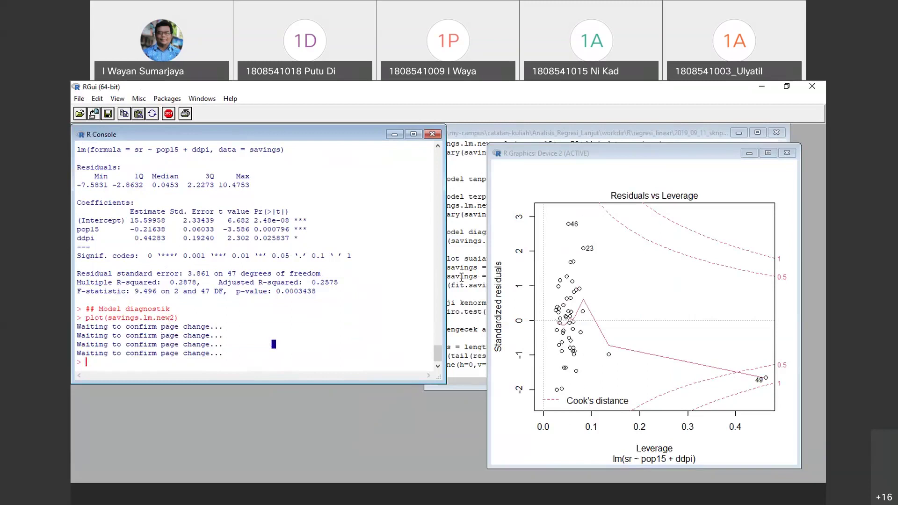
{"action": "left_click", "coordinate": [487, 273]}
{"action": "scroll", "coordinate": [488, 270], "scroll_direction": "down", "scroll_amount": 2}
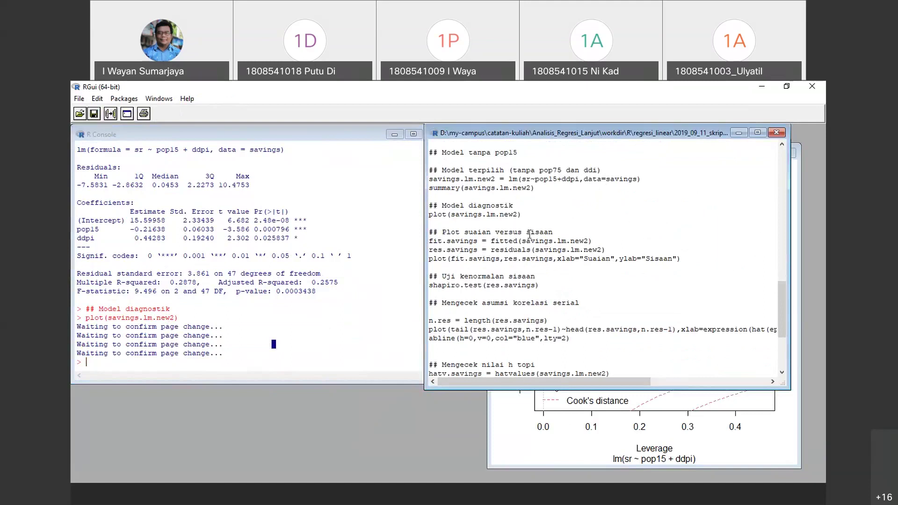
Compute fit.savings and res.savings, the fitted values and residuals of the model
{"action": "left_click_drag", "start_coordinate": [489, 241], "coordinate": [598, 238]}
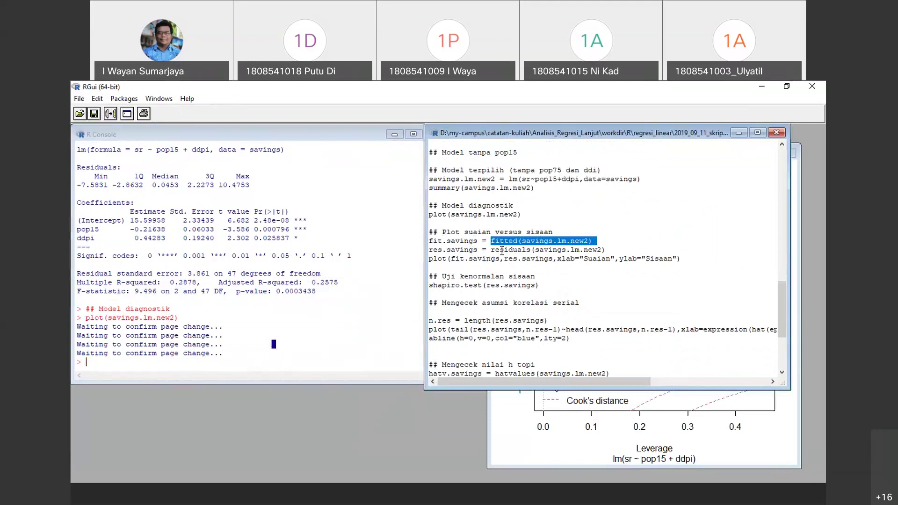
{"action": "left_click_drag", "start_coordinate": [609, 250], "coordinate": [492, 252]}
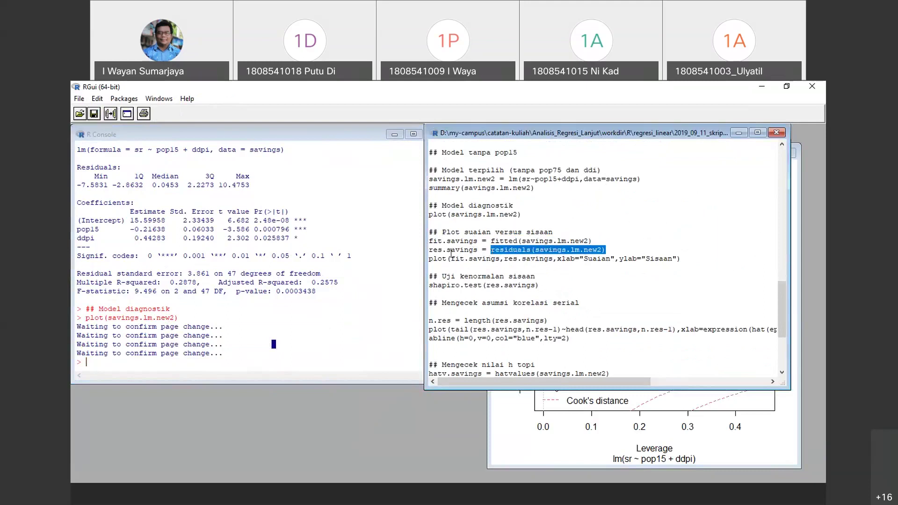
{"action": "left_click_drag", "start_coordinate": [592, 241], "coordinate": [492, 240]}
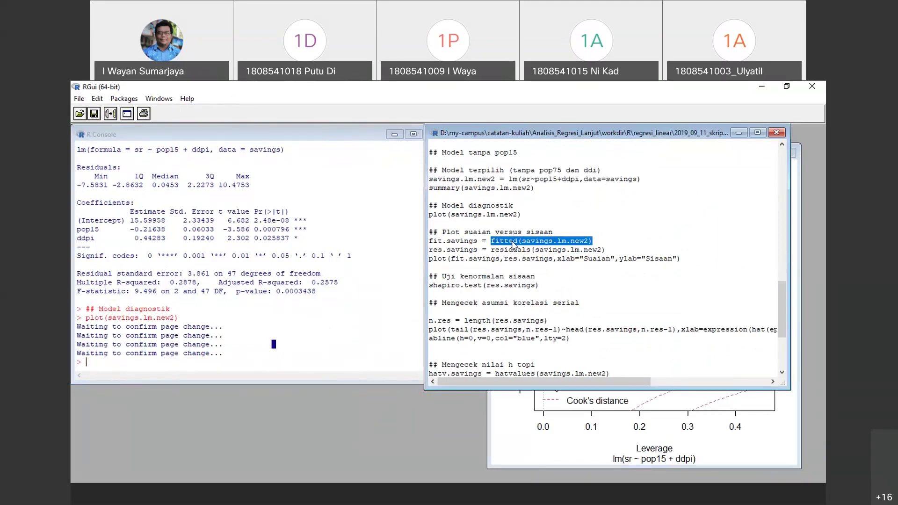
{"action": "left_click_drag", "start_coordinate": [606, 249], "coordinate": [428, 232]}
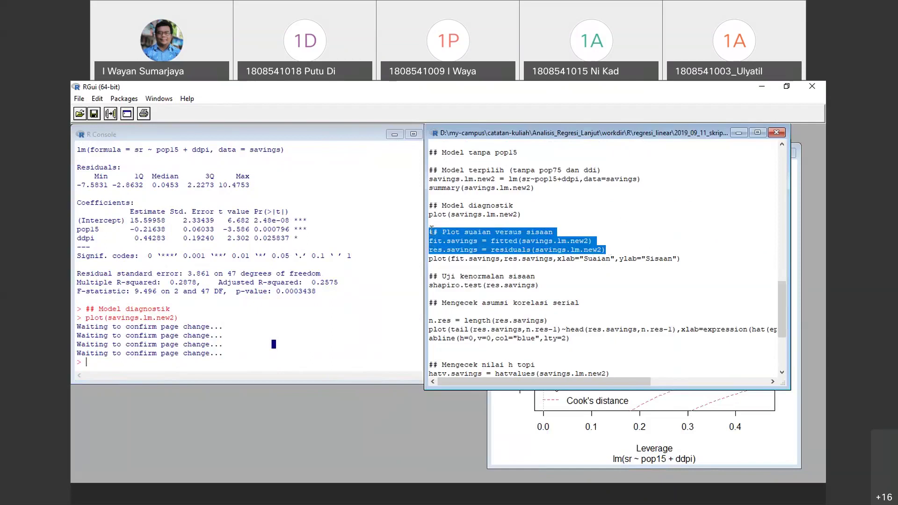
{"action": "right_click", "coordinate": [469, 233]}
{"action": "left_click", "coordinate": [518, 240]}
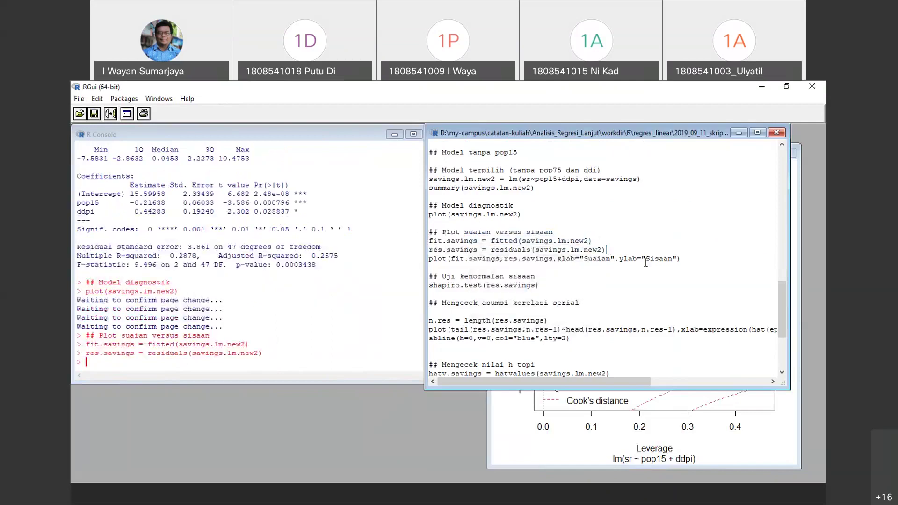
Plot residuals (Sisaan) against fitted values (Suaian) and view the graph maximized
{"action": "left_click_drag", "start_coordinate": [694, 259], "coordinate": [420, 260]}
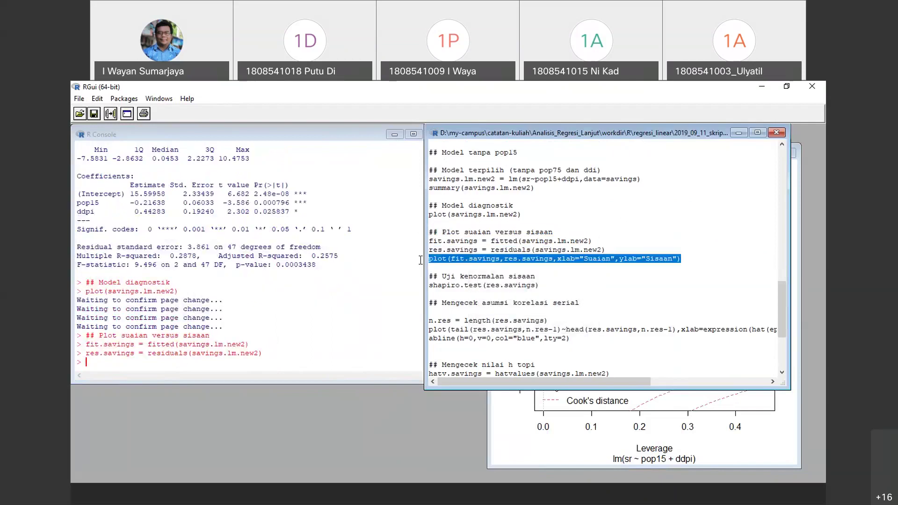
{"action": "right_click", "coordinate": [544, 258]}
{"action": "left_click", "coordinate": [575, 265]}
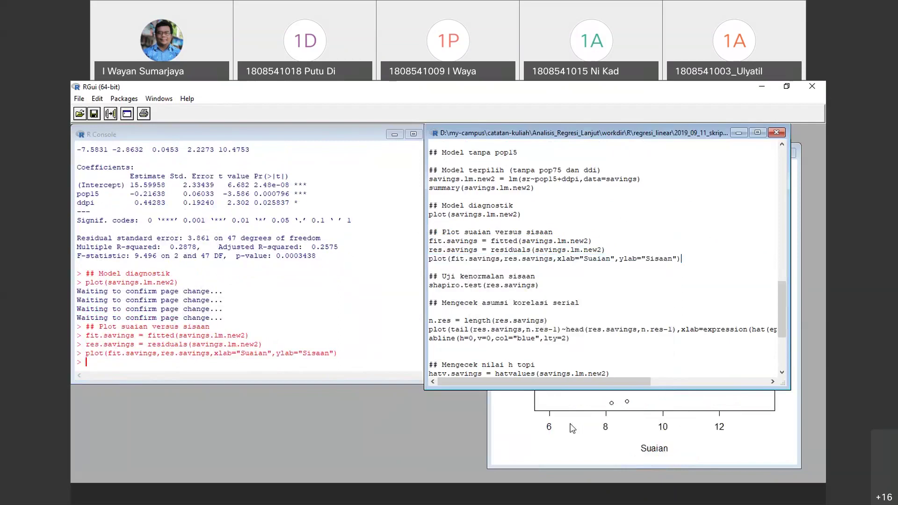
{"action": "left_click_drag", "start_coordinate": [603, 153], "coordinate": [312, 151]}
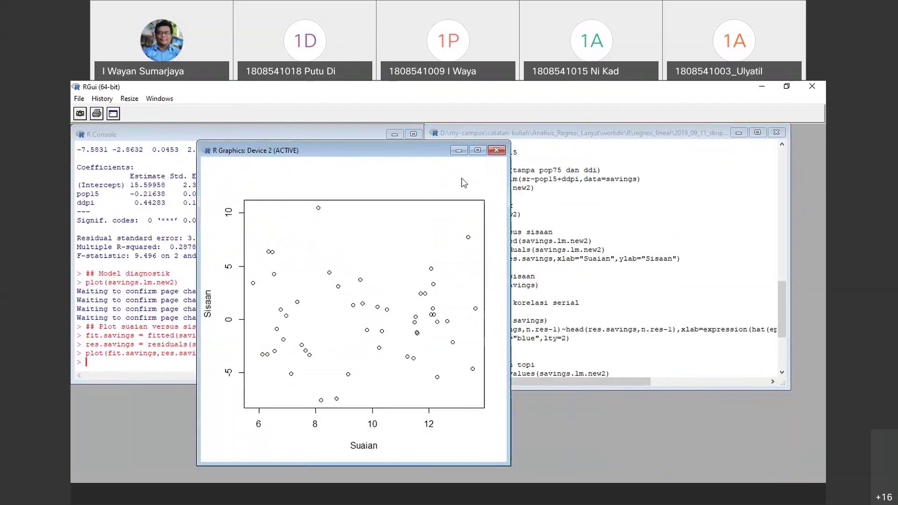
{"action": "left_click", "coordinate": [477, 150]}
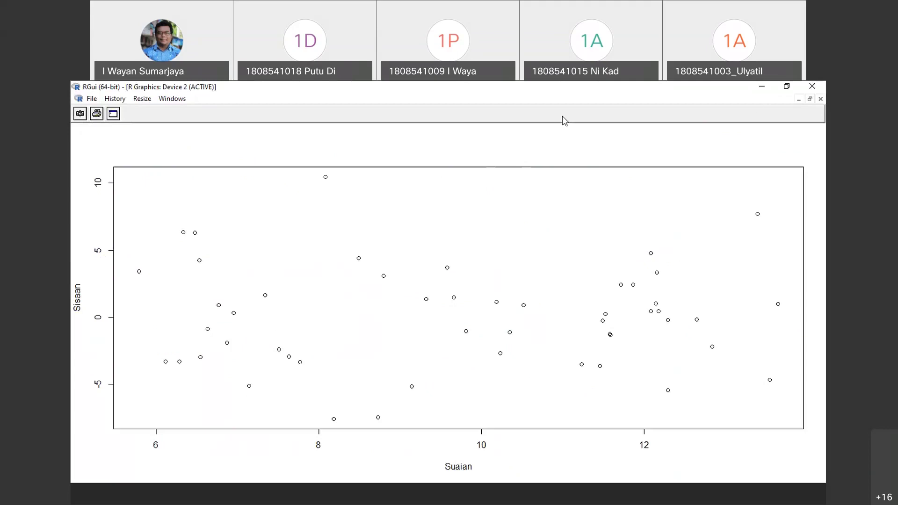
{"action": "left_click", "coordinate": [809, 99]}
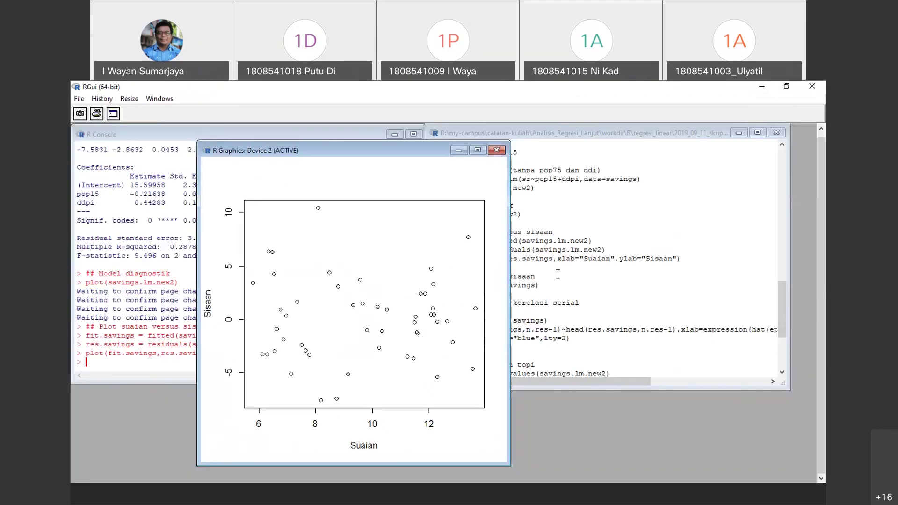
{"action": "left_click", "coordinate": [684, 190]}
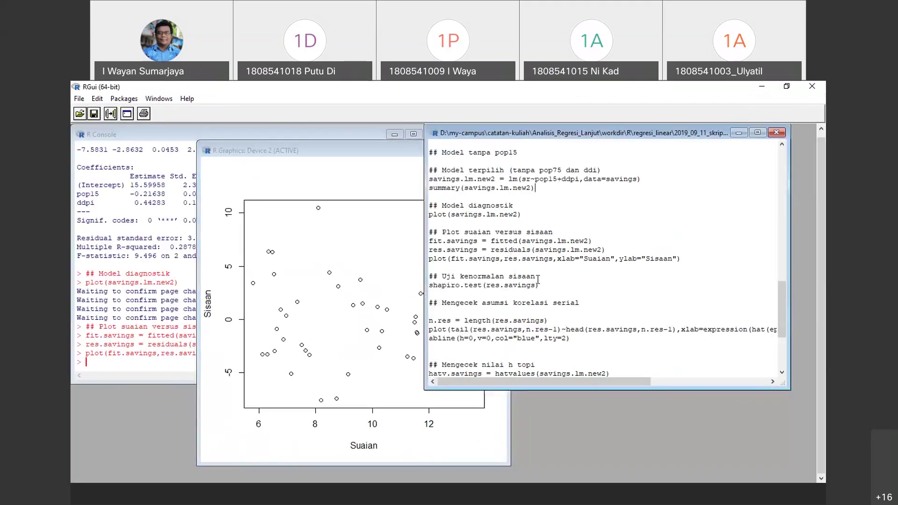
Run shapiro.test(res.savings) and highlight the p-value 0.8398 in the console
{"action": "scroll", "coordinate": [541, 276], "scroll_direction": "down", "scroll_amount": 1}
{"action": "left_click_drag", "start_coordinate": [539, 258], "coordinate": [434, 250]}
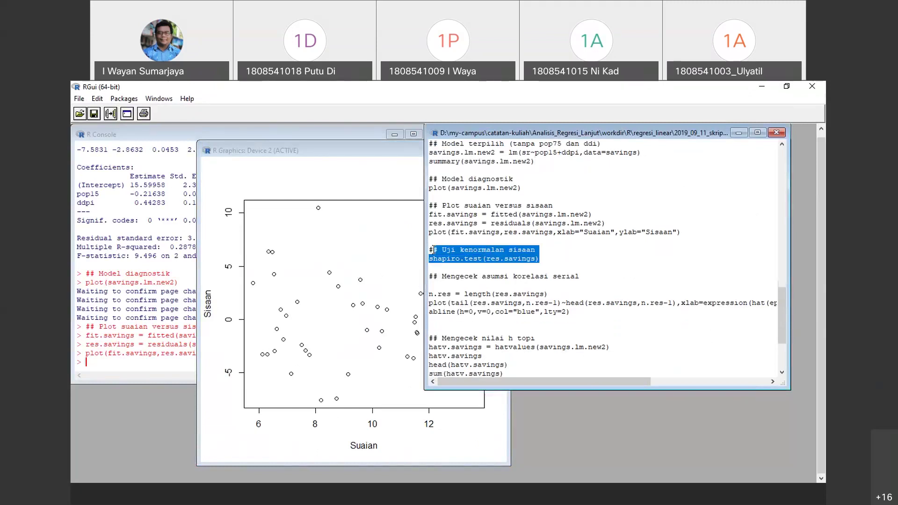
{"action": "left_click_drag", "start_coordinate": [554, 258], "coordinate": [429, 247]}
{"action": "right_click", "coordinate": [487, 249]}
{"action": "left_click", "coordinate": [507, 251]}
{"action": "left_click", "coordinate": [167, 285]}
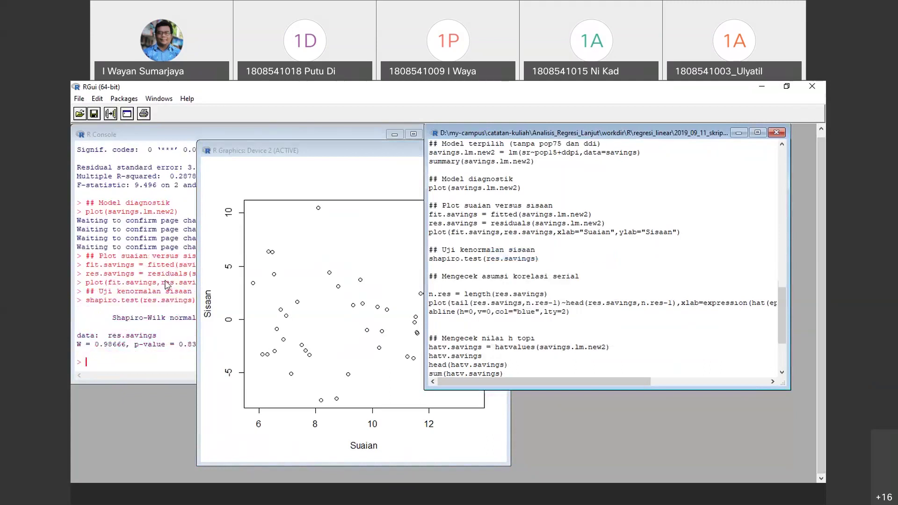
{"action": "left_click_drag", "start_coordinate": [177, 345], "coordinate": [218, 349]}
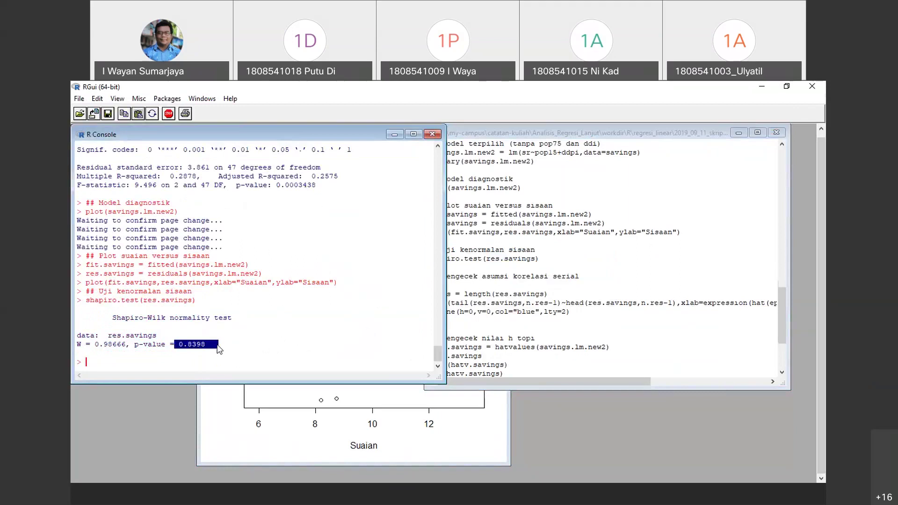
{"action": "left_click", "coordinate": [578, 264]}
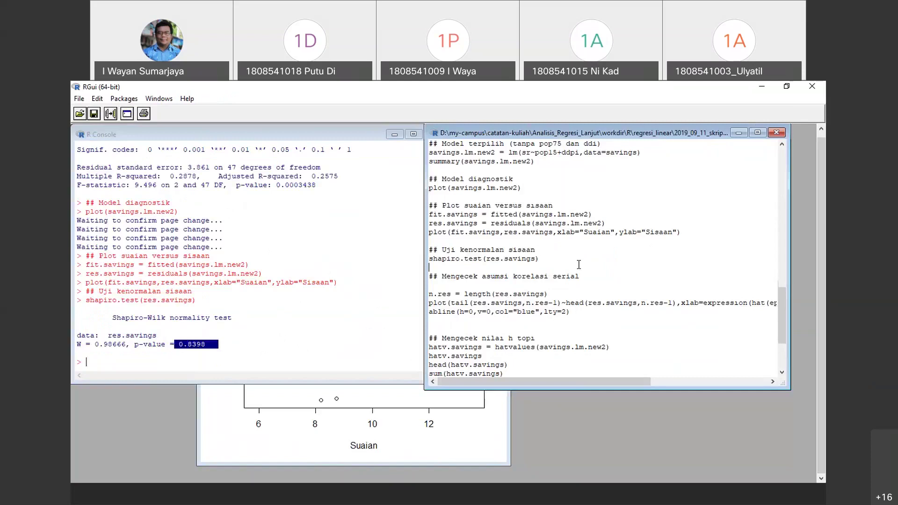
{"action": "scroll", "coordinate": [518, 291], "scroll_direction": "down", "scroll_amount": 2}
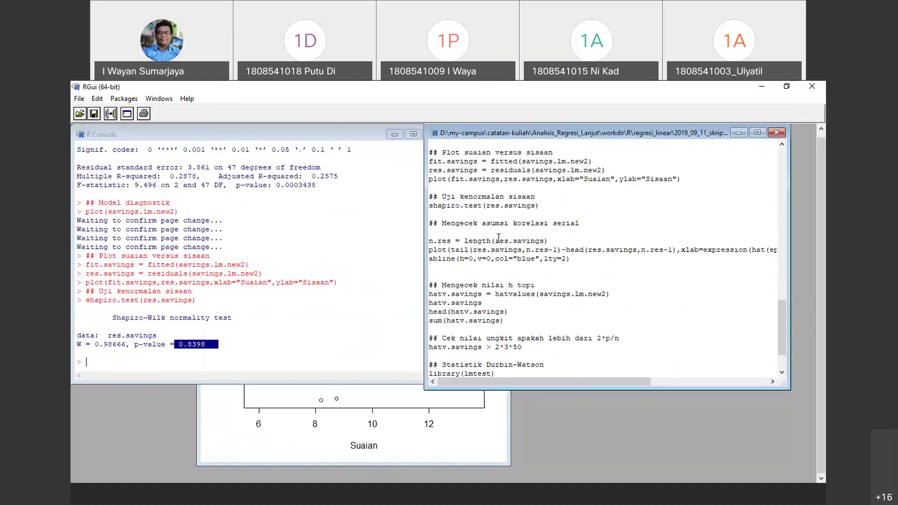
Run the serial correlation heading and the n.res line
{"action": "left_click", "coordinate": [429, 215]}
{"action": "left_click_drag", "start_coordinate": [429, 216], "coordinate": [535, 250]}
{"action": "left_click", "coordinate": [536, 250]}
{"action": "left_click_drag", "start_coordinate": [587, 261], "coordinate": [433, 228]}
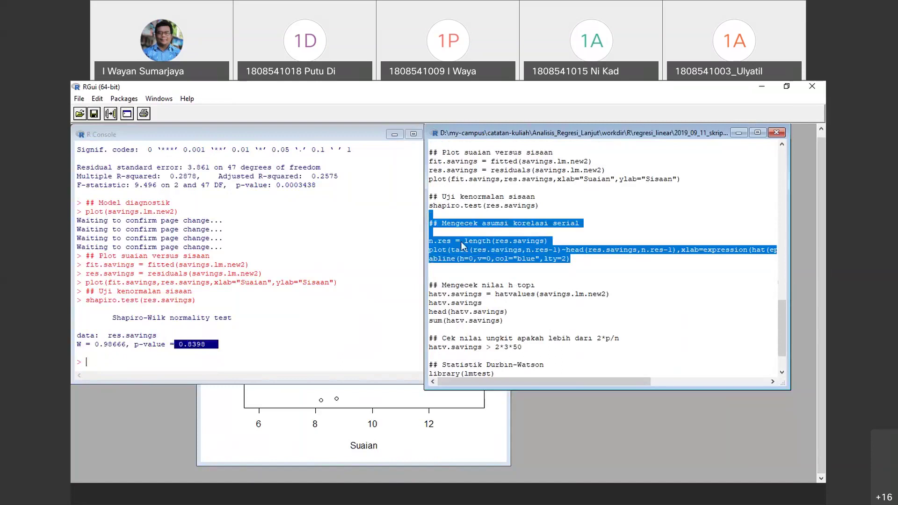
{"action": "left_click", "coordinate": [544, 243]}
{"action": "left_click_drag", "start_coordinate": [561, 241], "coordinate": [426, 218]}
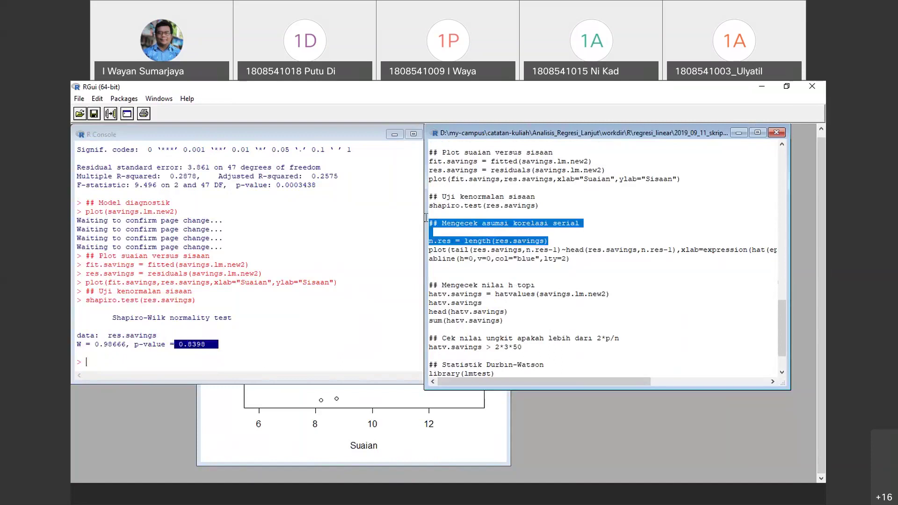
{"action": "right_click", "coordinate": [497, 239]}
{"action": "left_click", "coordinate": [538, 245]}
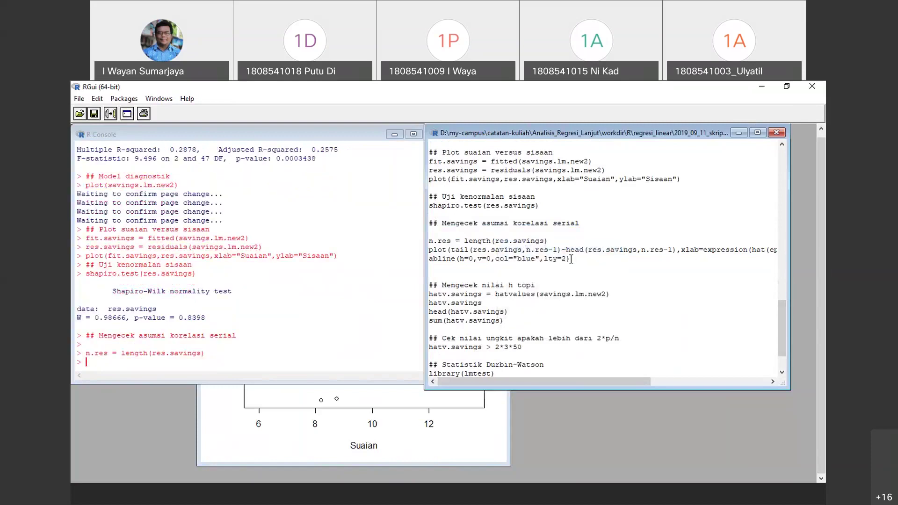
Plot successive residuals with blue dashed zero lines and view the graph maximized
{"action": "left_click_drag", "start_coordinate": [571, 259], "coordinate": [413, 252]}
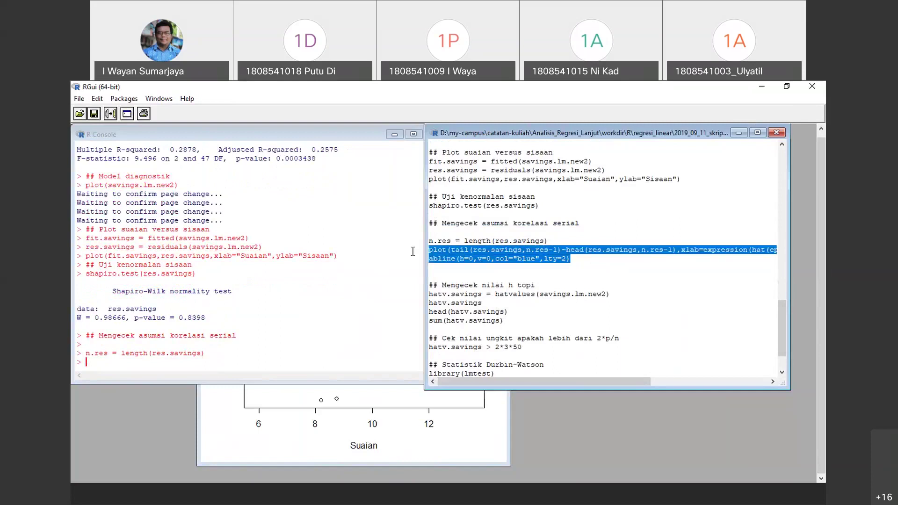
{"action": "right_click", "coordinate": [497, 254]}
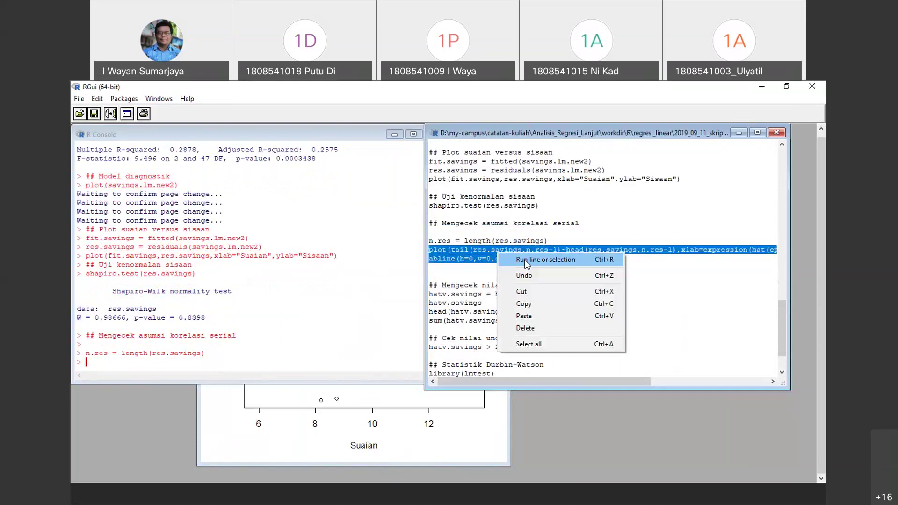
{"action": "left_click", "coordinate": [525, 260]}
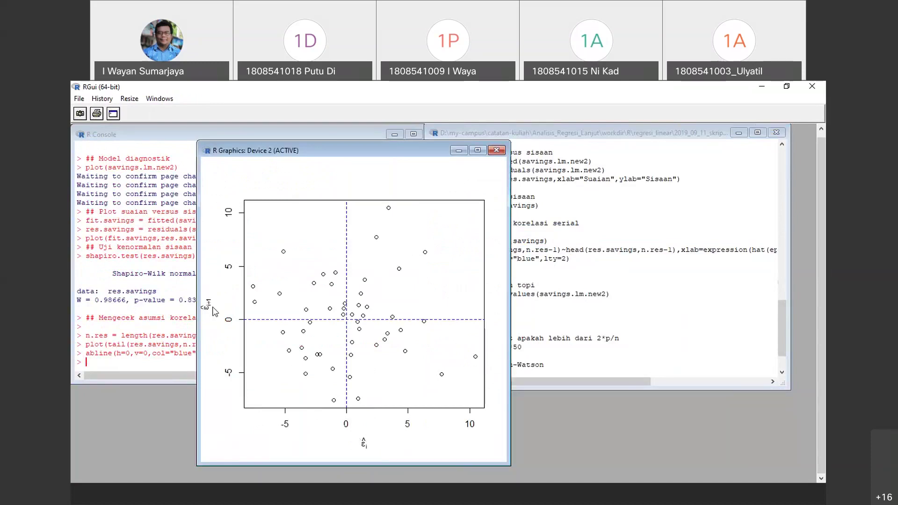
{"action": "left_click", "coordinate": [478, 150]}
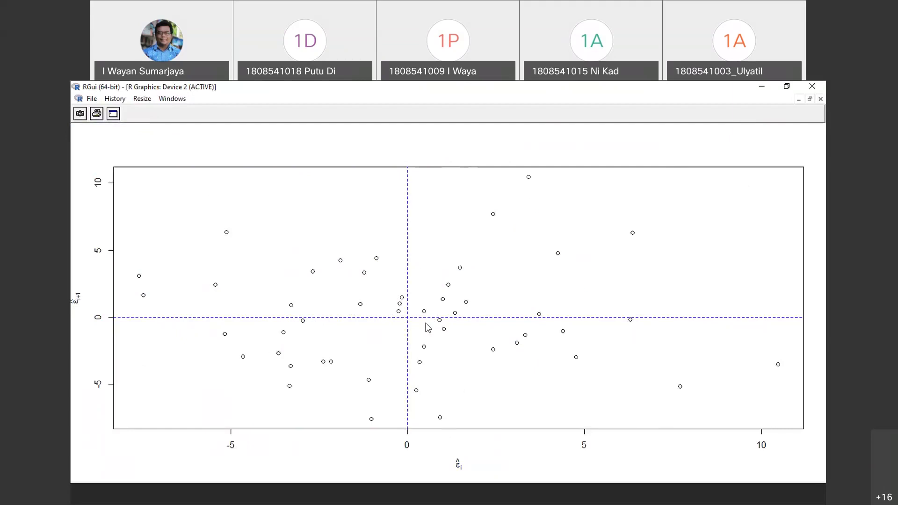
{"action": "left_click", "coordinate": [810, 99]}
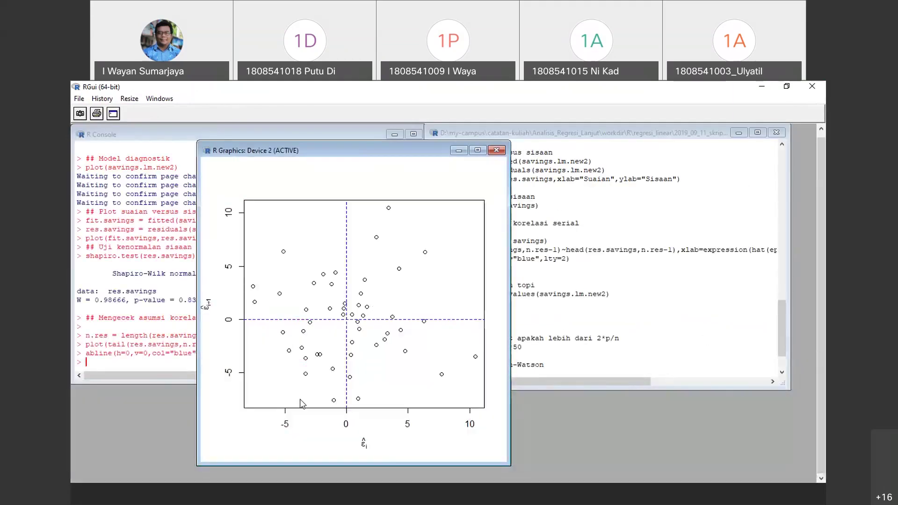
{"action": "left_click", "coordinate": [723, 313]}
{"action": "scroll", "coordinate": [608, 281], "scroll_direction": "down", "scroll_amount": 1}
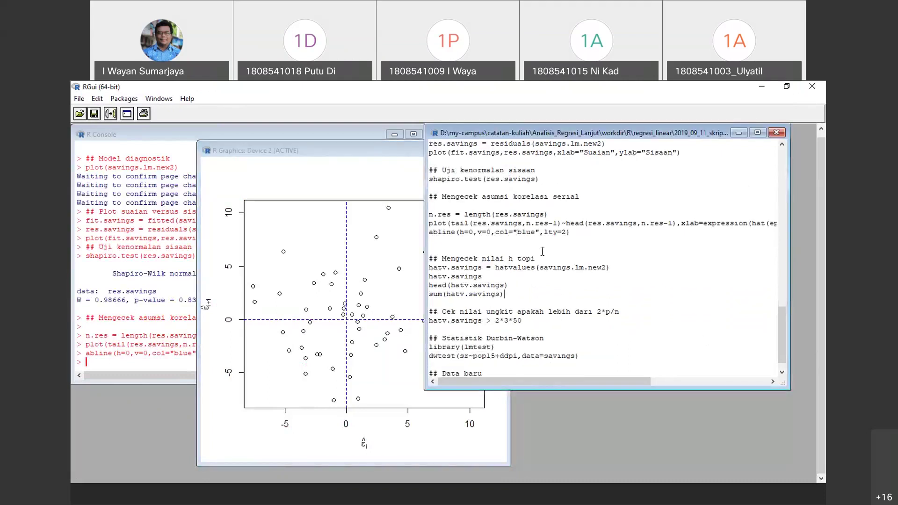
Move the graph window aside and select the whole abline reference-line command
{"action": "left_click_drag", "start_coordinate": [572, 232], "coordinate": [429, 232]}
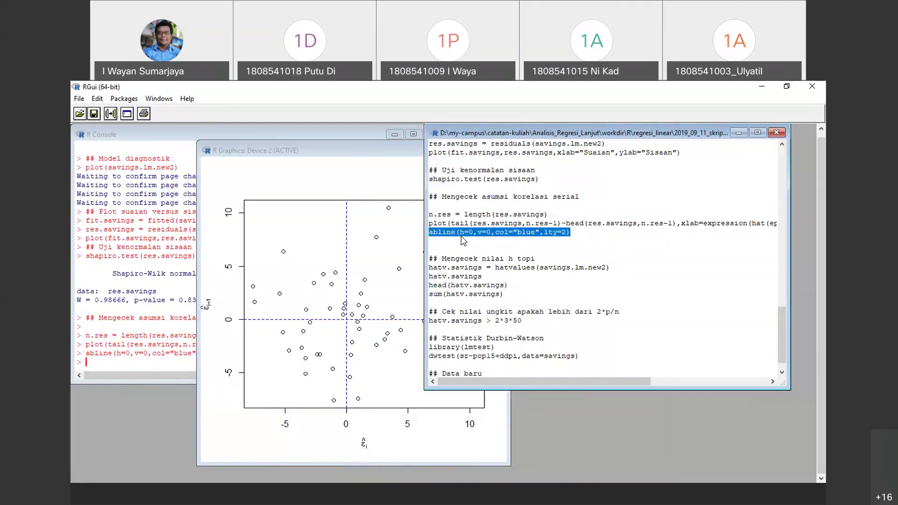
{"action": "left_click", "coordinate": [326, 150]}
{"action": "left_click_drag", "start_coordinate": [327, 151], "coordinate": [241, 160]}
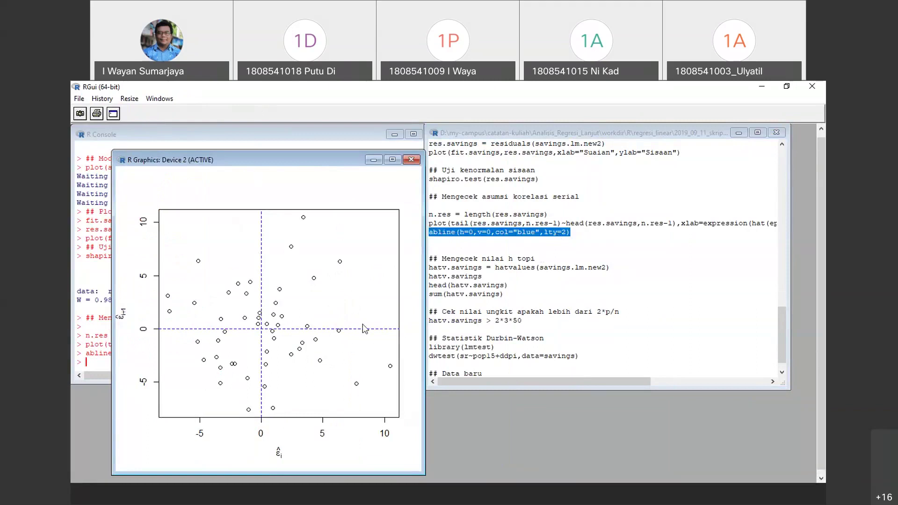
{"action": "left_click", "coordinate": [678, 298]}
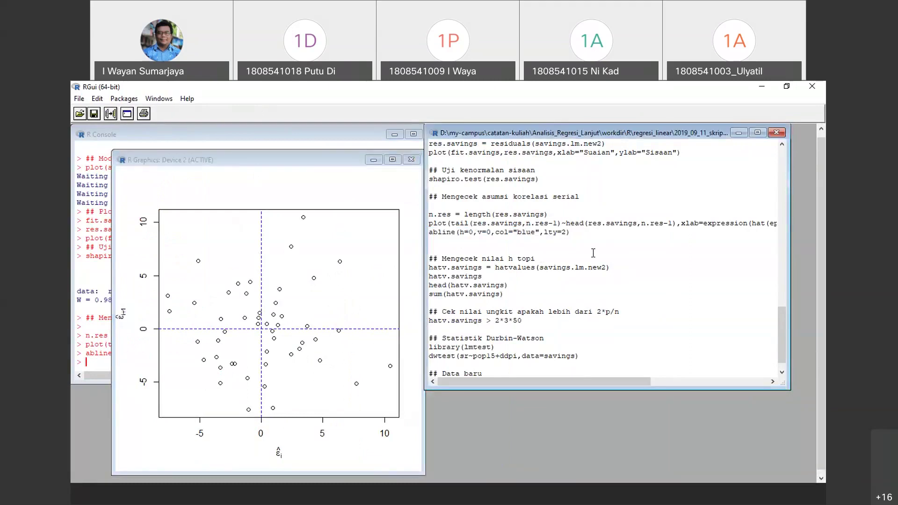
{"action": "triple_click", "coordinate": [589, 229]}
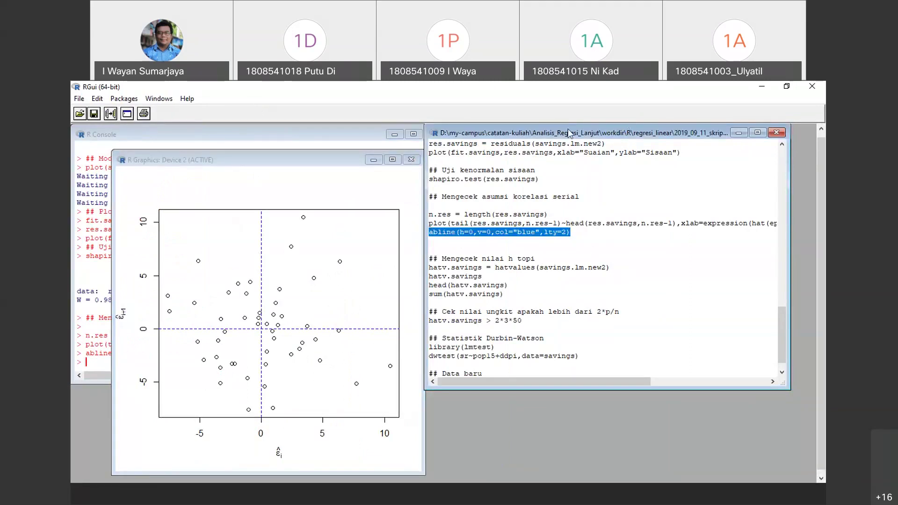
{"action": "left_click_drag", "start_coordinate": [551, 133], "coordinate": [596, 151]}
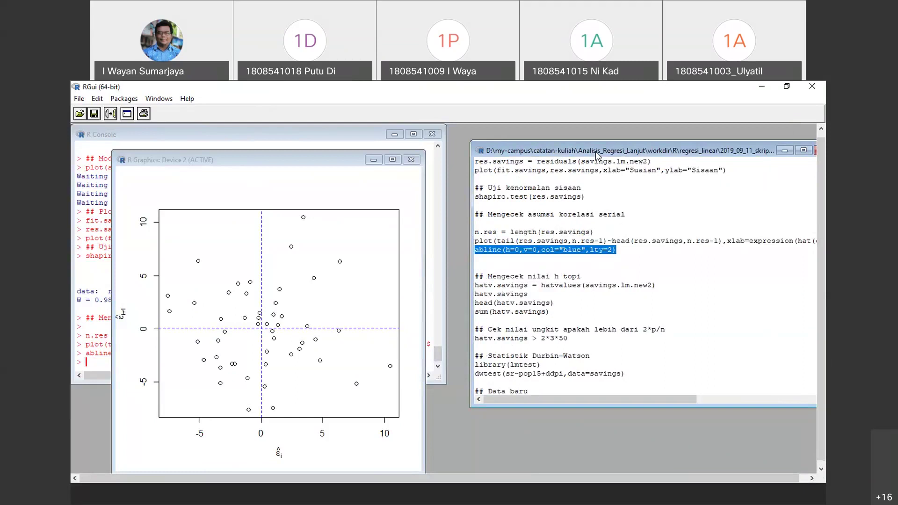
Change the abline colour to red and redraw the serial correlation plot
{"action": "left_click", "coordinate": [581, 250]}
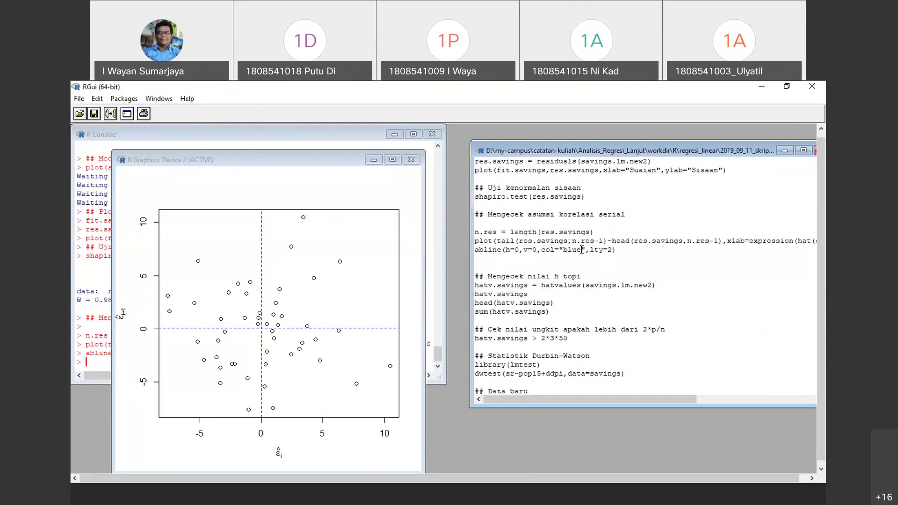
{"action": "left_click_drag", "start_coordinate": [581, 250], "coordinate": [562, 250]}
{"action": "type", "text": "red"}
{"action": "left_click_drag", "start_coordinate": [630, 251], "coordinate": [475, 232]}
{"action": "right_click", "coordinate": [557, 245]}
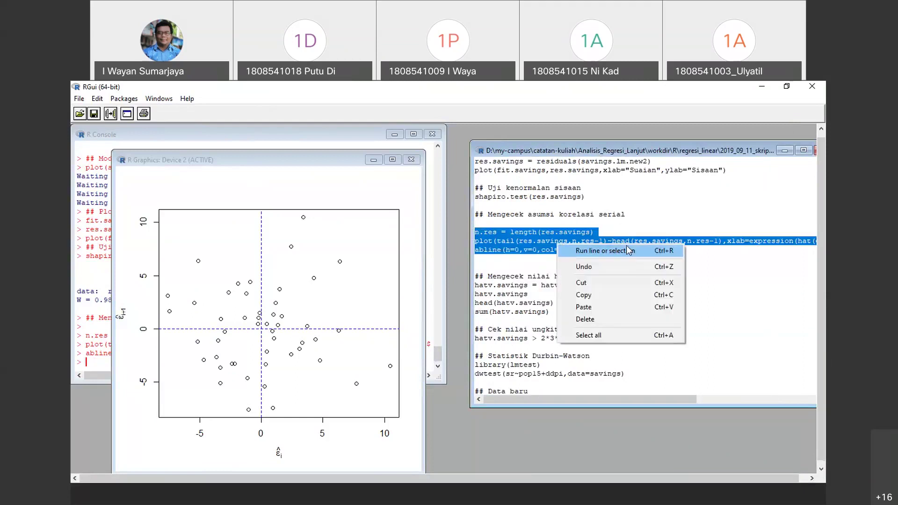
{"action": "left_click", "coordinate": [627, 247]}
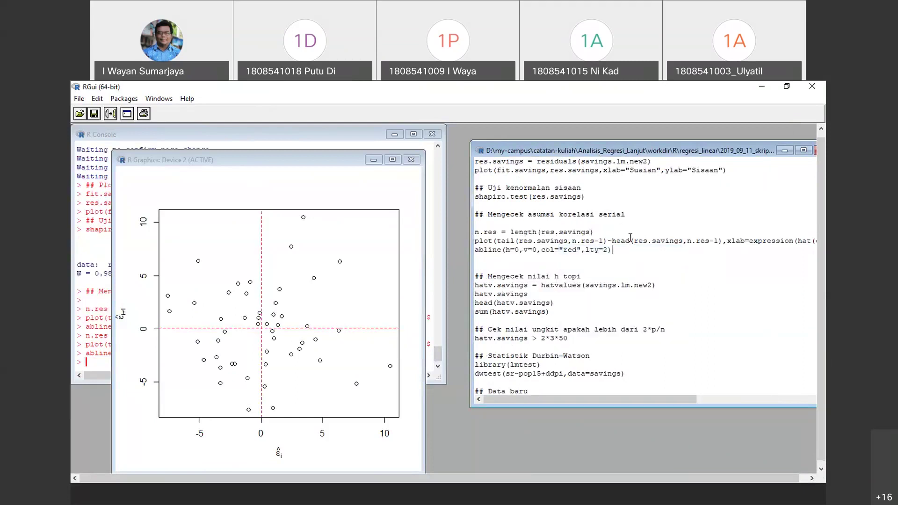
Change the line type to lty=3 and redraw with dotted red zero lines
{"action": "double_click", "coordinate": [606, 249]}
{"action": "type", "text": "3"}
{"action": "left_click_drag", "start_coordinate": [622, 250], "coordinate": [474, 225]}
{"action": "right_click", "coordinate": [538, 244]}
{"action": "left_click", "coordinate": [567, 244]}
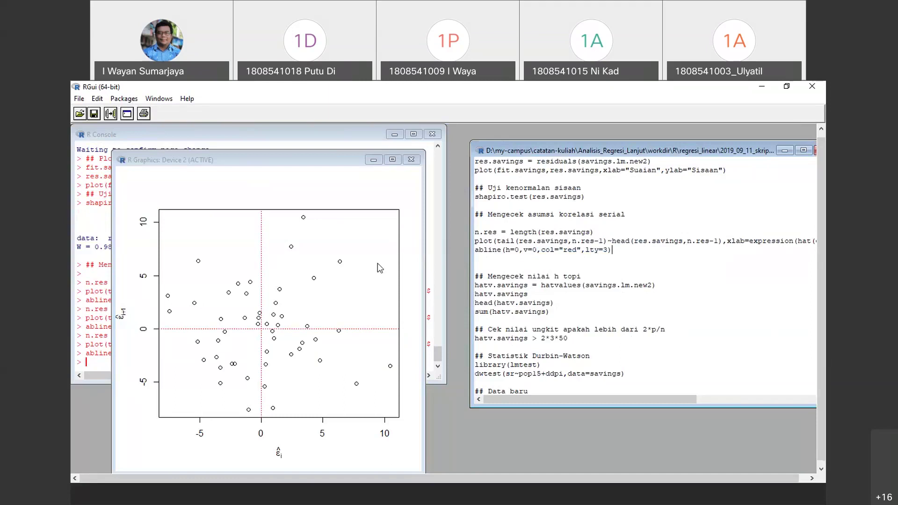
{"action": "scroll", "coordinate": [608, 280], "scroll_direction": "down", "scroll_amount": 1}
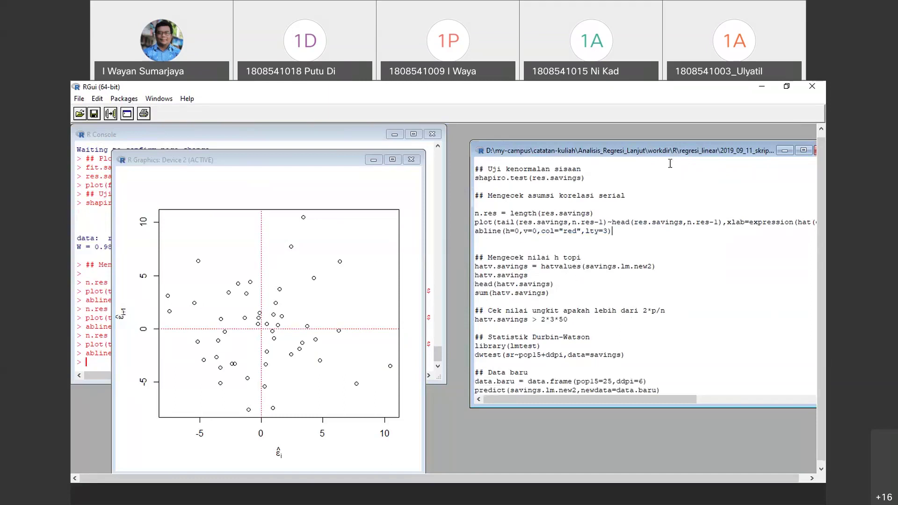
{"action": "left_click_drag", "start_coordinate": [556, 148], "coordinate": [523, 141]}
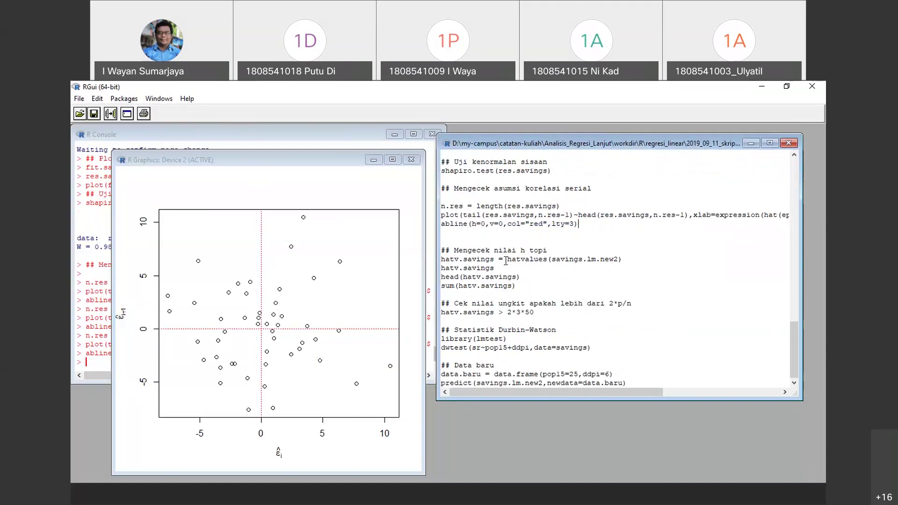
Compute hatv.savings from hatvalues(savings.lm.new2) and confirm they sum to 3
{"action": "left_click_drag", "start_coordinate": [506, 261], "coordinate": [434, 258]}
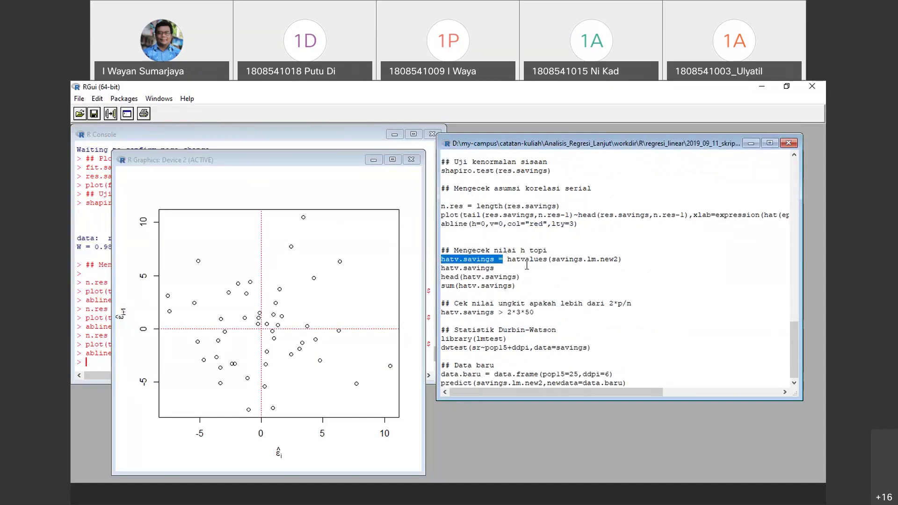
{"action": "left_click_drag", "start_coordinate": [506, 260], "coordinate": [643, 259]}
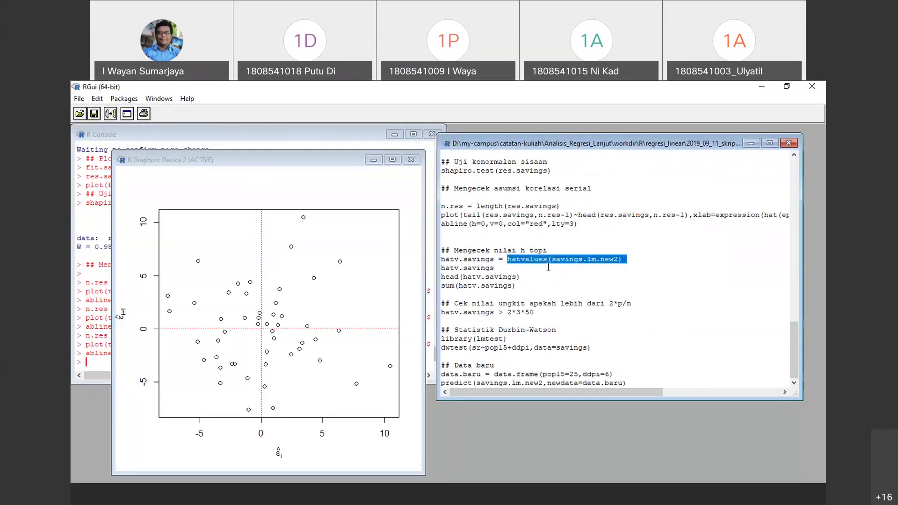
{"action": "left_click", "coordinate": [507, 260]}
{"action": "left_click_drag", "start_coordinate": [508, 260], "coordinate": [431, 250]}
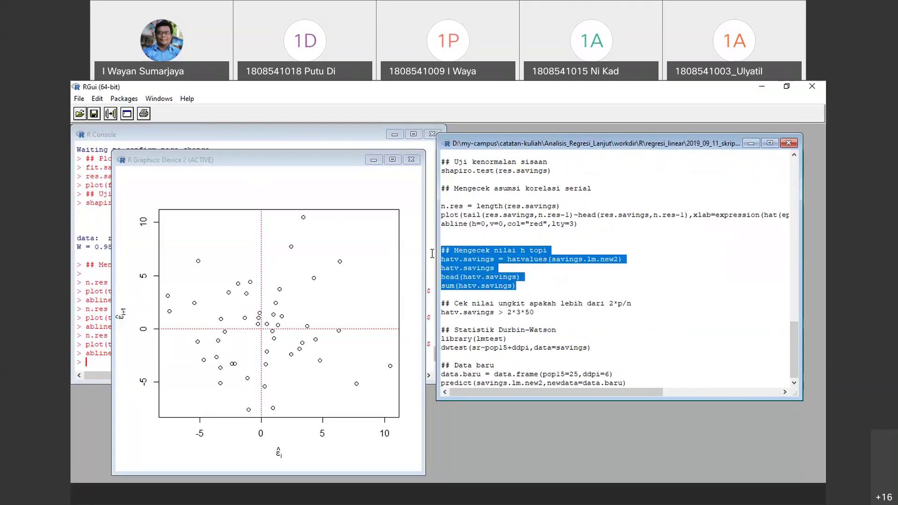
{"action": "right_click", "coordinate": [461, 261]}
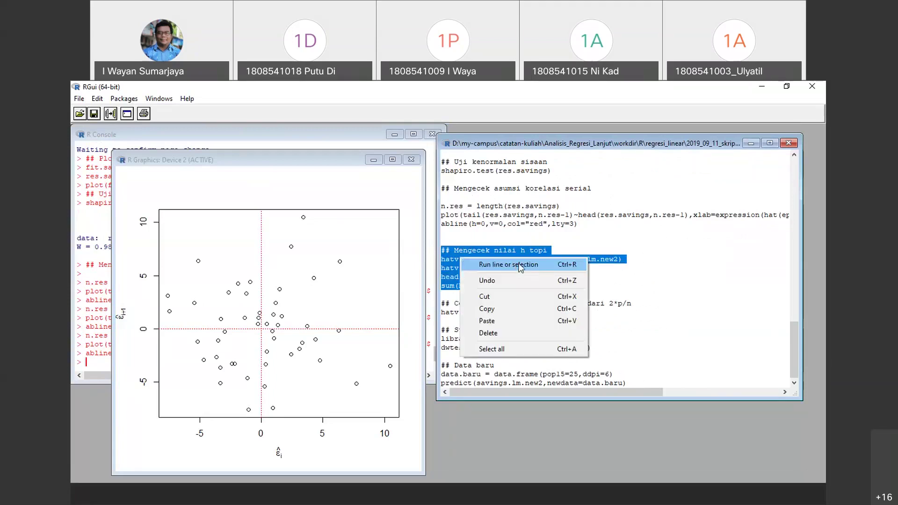
{"action": "left_click", "coordinate": [520, 264]}
{"action": "left_click", "coordinate": [84, 309]}
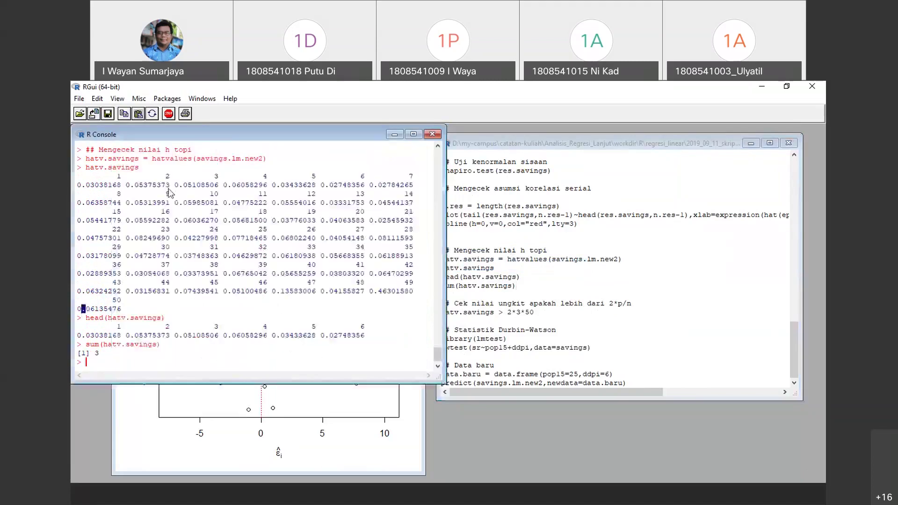
Check which hat values exceed 2*3*50, all returning FALSE
{"action": "left_click", "coordinate": [501, 298]}
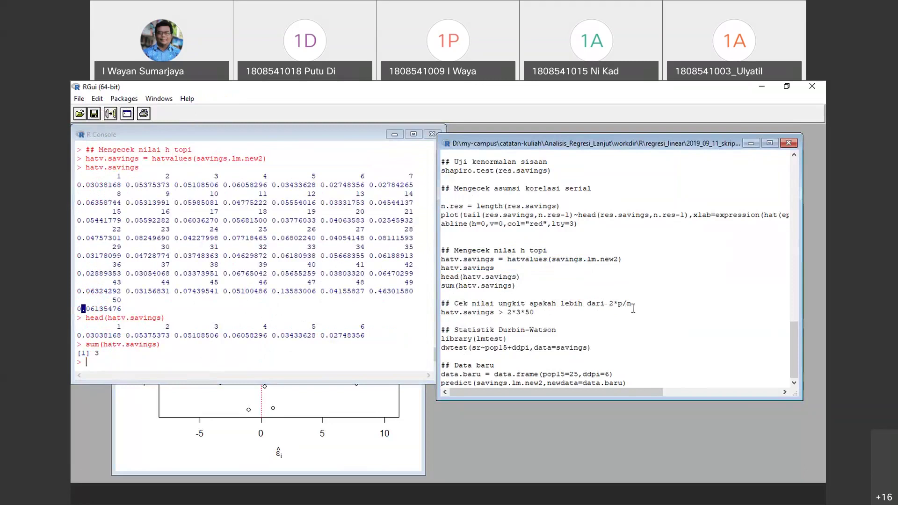
{"action": "left_click_drag", "start_coordinate": [535, 312], "coordinate": [433, 301]}
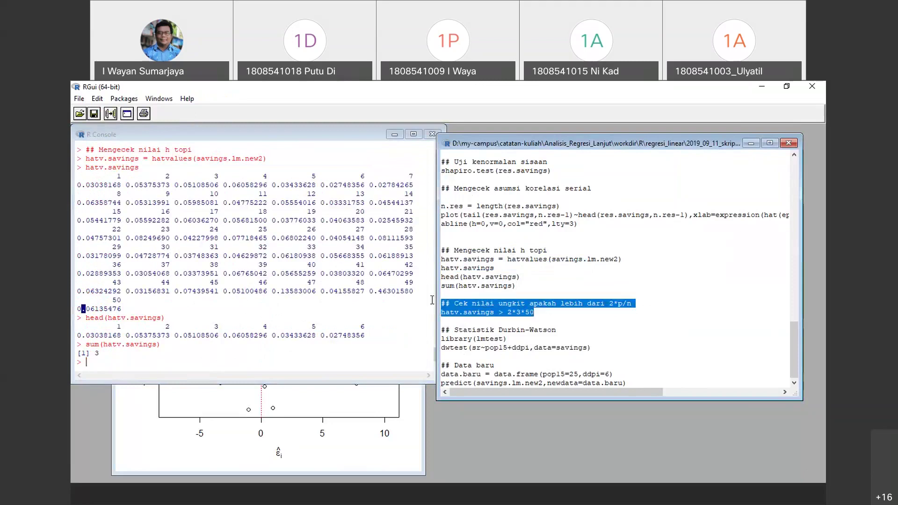
{"action": "right_click", "coordinate": [522, 316]}
{"action": "left_click", "coordinate": [575, 321]}
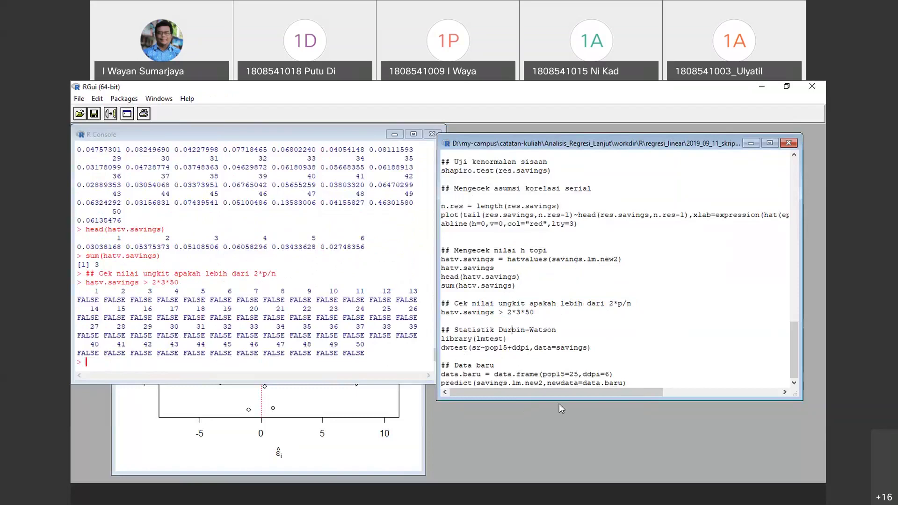
Run library(lmtest) and dwtest on the model, highlighting p-value 0.5309 (DW = 2.0324)
{"action": "left_click_drag", "start_coordinate": [559, 402], "coordinate": [552, 432]}
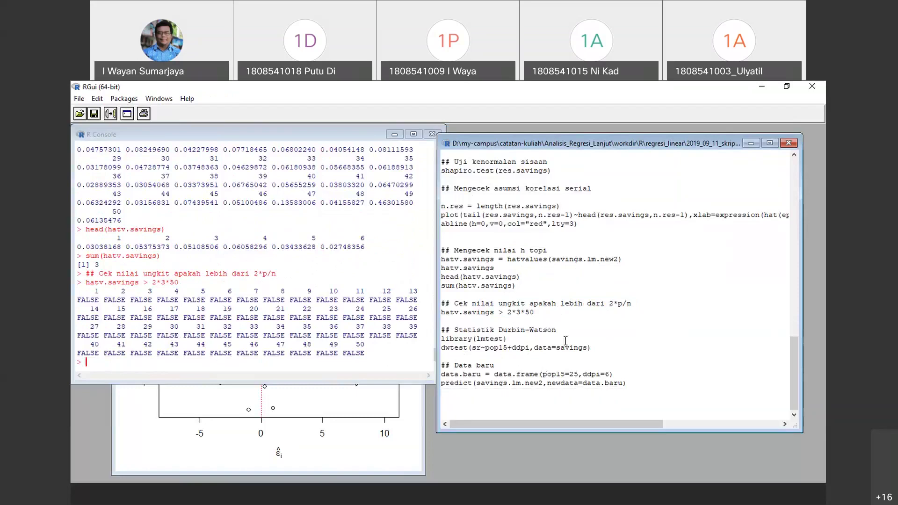
{"action": "left_click_drag", "start_coordinate": [608, 348], "coordinate": [436, 329]}
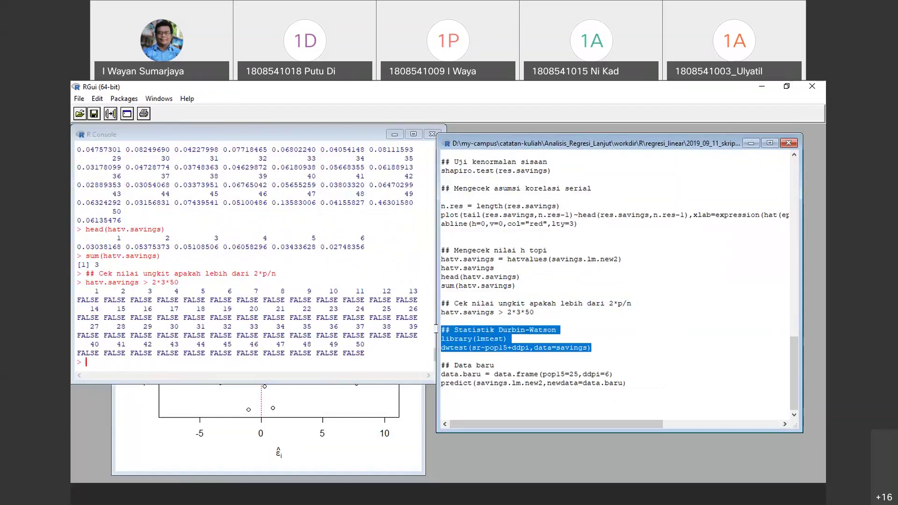
{"action": "right_click", "coordinate": [472, 342]}
{"action": "left_click", "coordinate": [509, 345]}
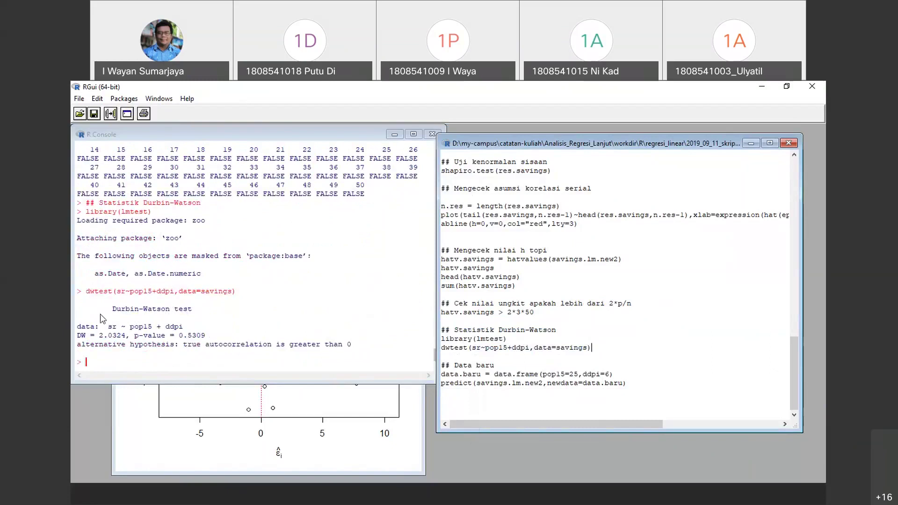
{"action": "left_click", "coordinate": [126, 290]}
{"action": "left_click_drag", "start_coordinate": [85, 291], "coordinate": [238, 294]}
{"action": "left_click", "coordinate": [180, 340]}
{"action": "left_click_drag", "start_coordinate": [179, 336], "coordinate": [210, 338]}
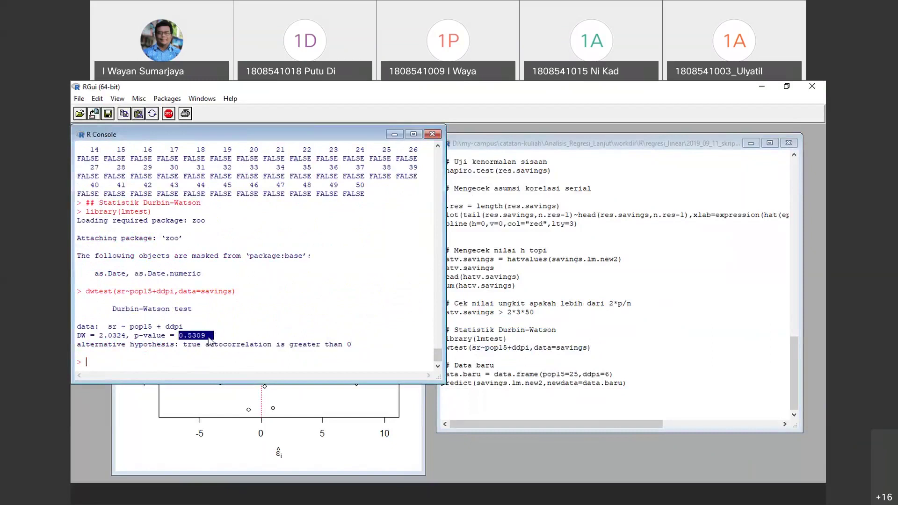
{"action": "left_click", "coordinate": [346, 352]}
{"action": "left_click", "coordinate": [595, 357]}
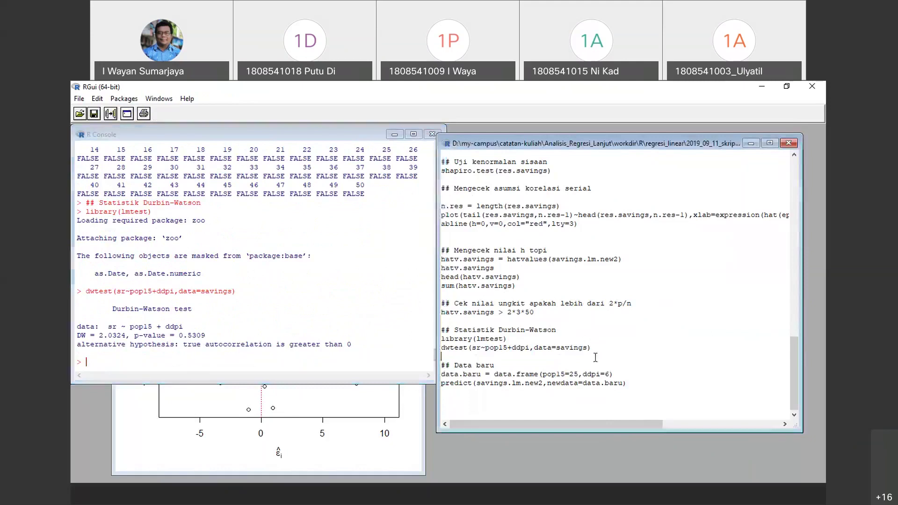
{"action": "scroll", "coordinate": [562, 367], "scroll_direction": "up", "scroll_amount": 1}
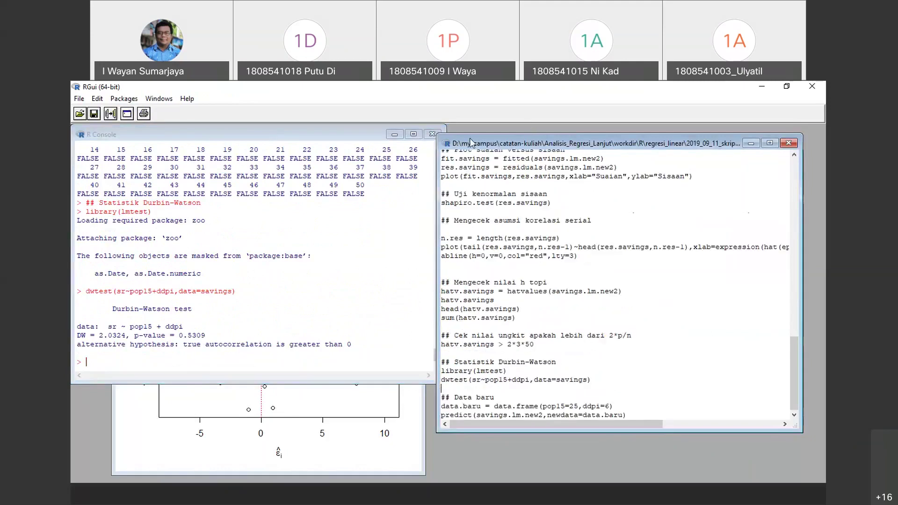
Run the Data baru lines, predicting 12.84715 for pop15=25 and ddpi=6
{"action": "left_click_drag", "start_coordinate": [470, 139], "coordinate": [444, 124]}
{"action": "left_click", "coordinate": [521, 378]}
{"action": "left_click_drag", "start_coordinate": [575, 418], "coordinate": [578, 470]}
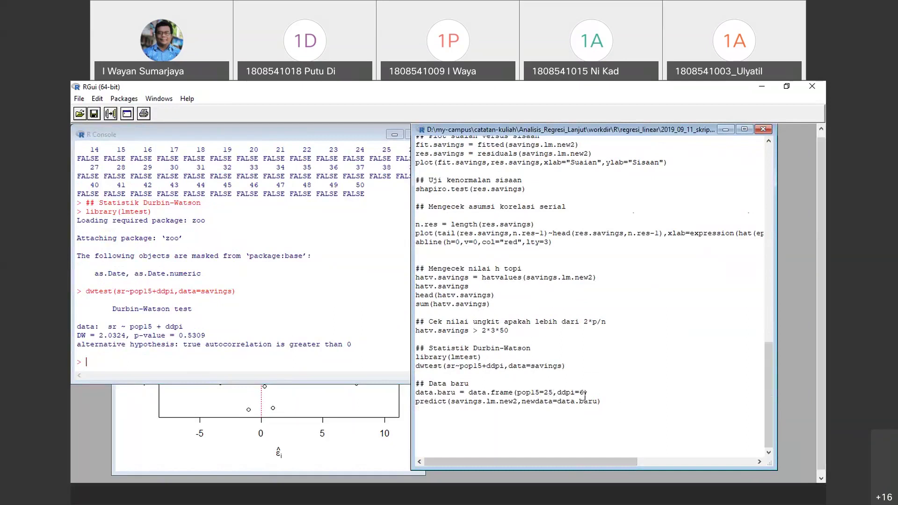
{"action": "left_click_drag", "start_coordinate": [601, 402], "coordinate": [420, 376]}
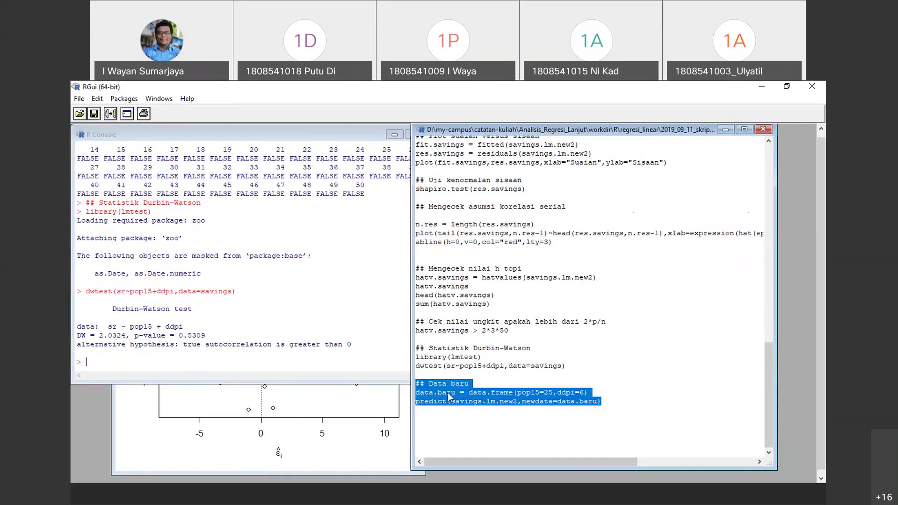
{"action": "right_click", "coordinate": [448, 392]}
{"action": "left_click", "coordinate": [509, 303]}
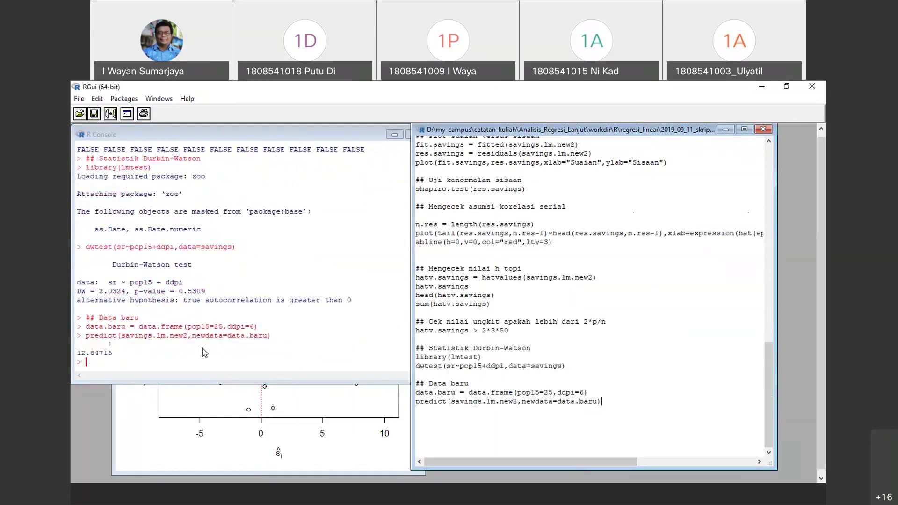
Duplicate the data.baru and predict lines below the predict line
{"action": "left_click_drag", "start_coordinate": [616, 401], "coordinate": [414, 390]}
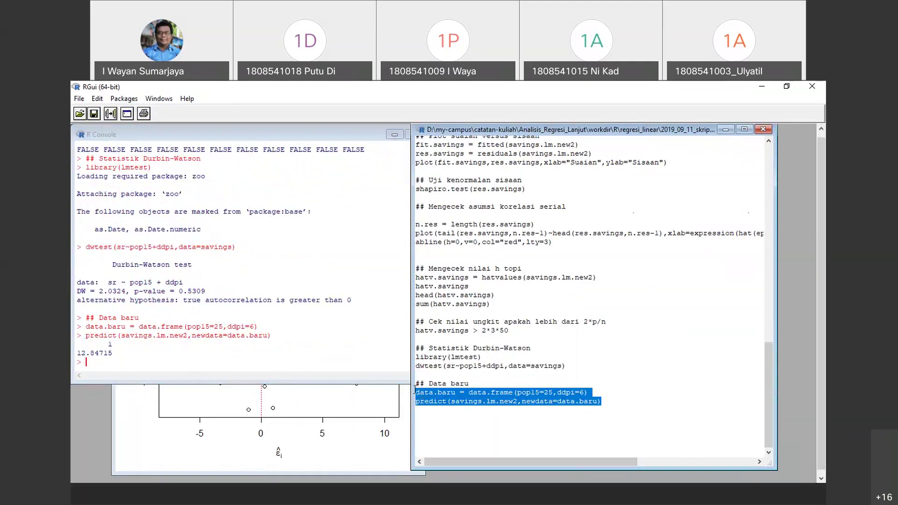
{"action": "right_click", "coordinate": [496, 402]}
{"action": "left_click", "coordinate": [535, 350]}
{"action": "left_click", "coordinate": [433, 427]}
{"action": "key", "text": "Return"}
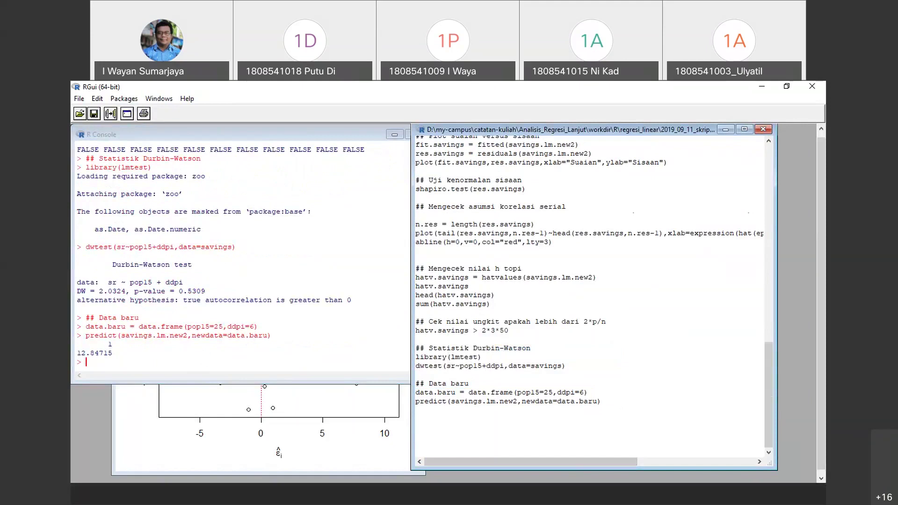
{"action": "key", "text": "ctrl+v"}
Edit the new data to pop15=c(25,20,29), ddpi=c(6,7,6) and run it with predict
{"action": "left_click", "coordinate": [543, 418]}
{"action": "type", "text": "c("}
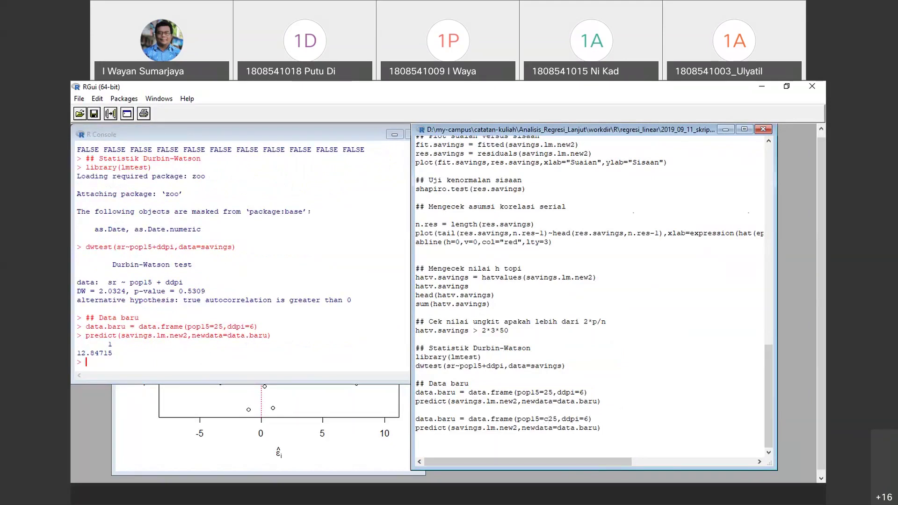
{"action": "key", "text": "Right"}
{"action": "key", "text": "Right"}
{"action": "type", "text": ",20,2"}
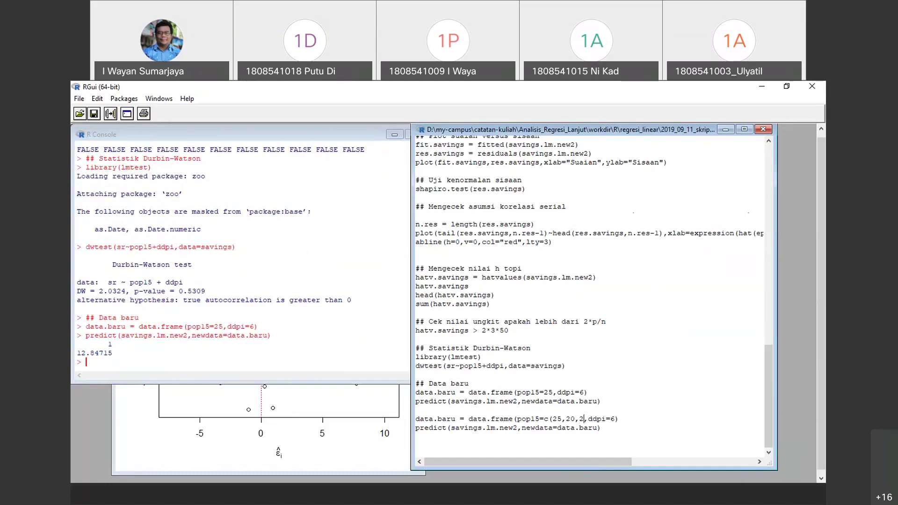
{"action": "type", "text": "9)"}
{"action": "key", "text": "Right"}
{"action": "key", "text": "Right"}
{"action": "key", "text": "Right"}
{"action": "key", "text": "Right"}
{"action": "key", "text": "Right"}
{"action": "type", "text": "c("}
{"action": "key", "text": "Right"}
{"action": "type", "text": ",7,6)"}
{"action": "left_click_drag", "start_coordinate": [603, 428], "coordinate": [400, 418]}
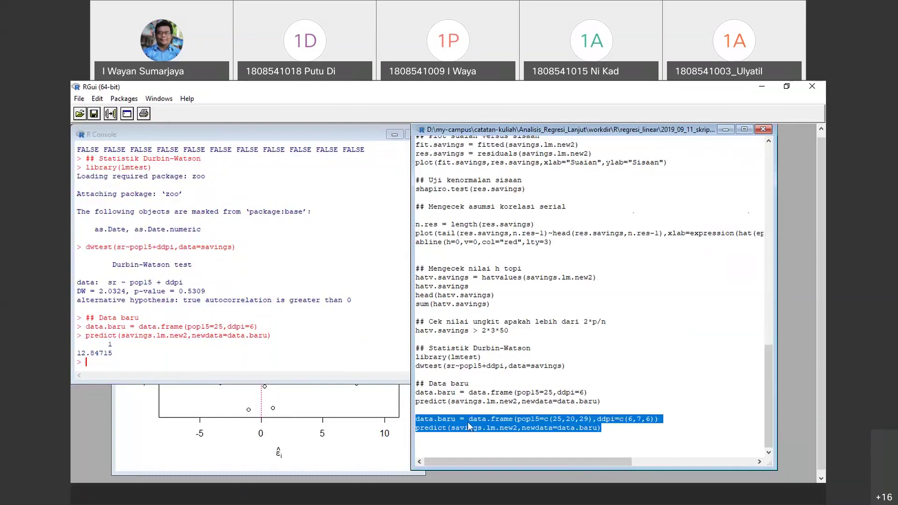
{"action": "right_click", "coordinate": [469, 425]}
{"action": "left_click", "coordinate": [495, 328]}
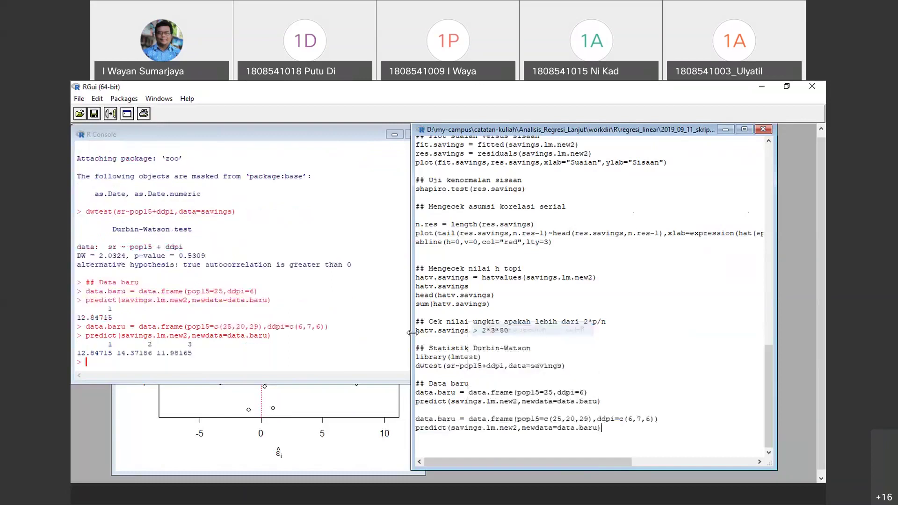
Match the predictions 12.84715, 14.37186 and 11.98165 to each case's pop15 and ddpi values
{"action": "left_click_drag", "start_coordinate": [81, 353], "coordinate": [200, 355]}
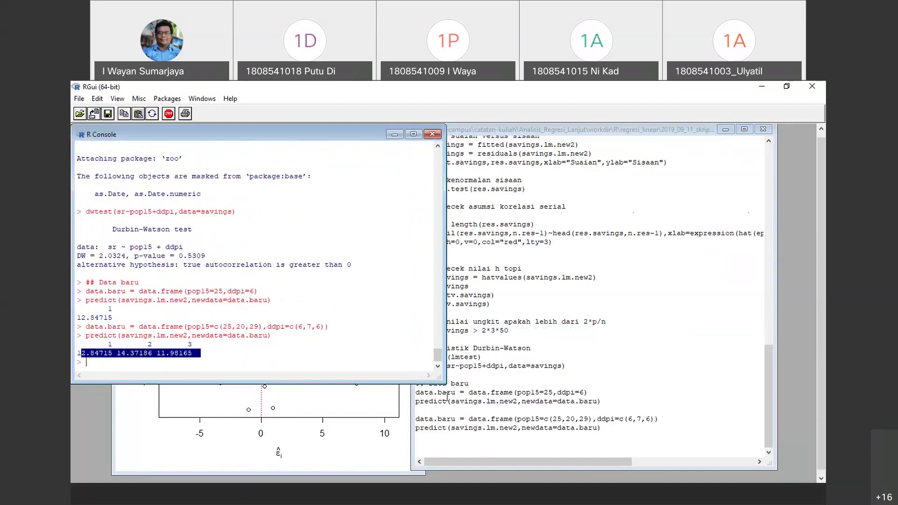
{"action": "left_click", "coordinate": [570, 410]}
{"action": "double_click", "coordinate": [557, 419]}
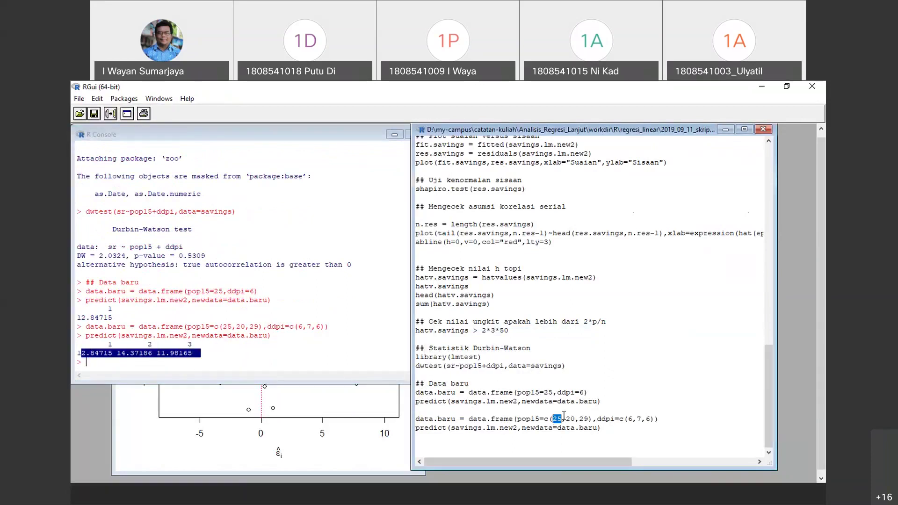
{"action": "double_click", "coordinate": [630, 419]}
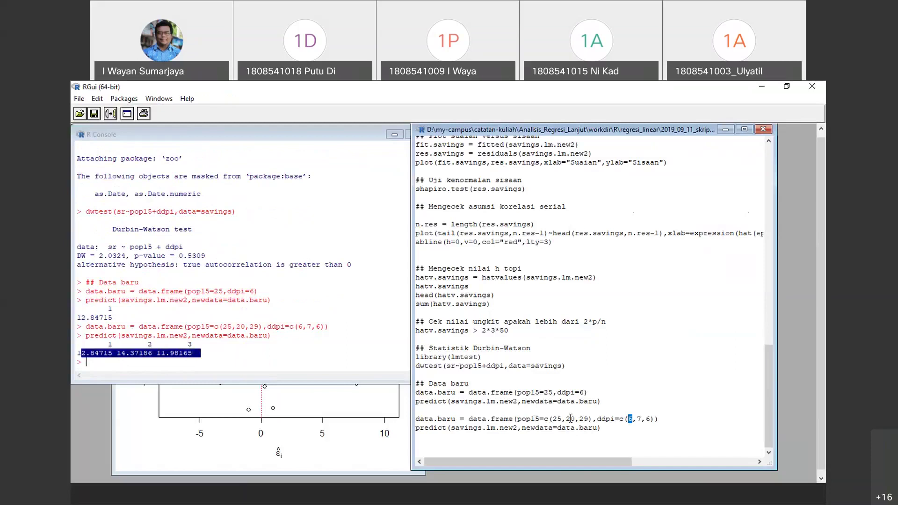
{"action": "double_click", "coordinate": [571, 418]}
{"action": "left_click", "coordinate": [637, 417]}
{"action": "left_click_drag", "start_coordinate": [135, 354], "coordinate": [139, 357]}
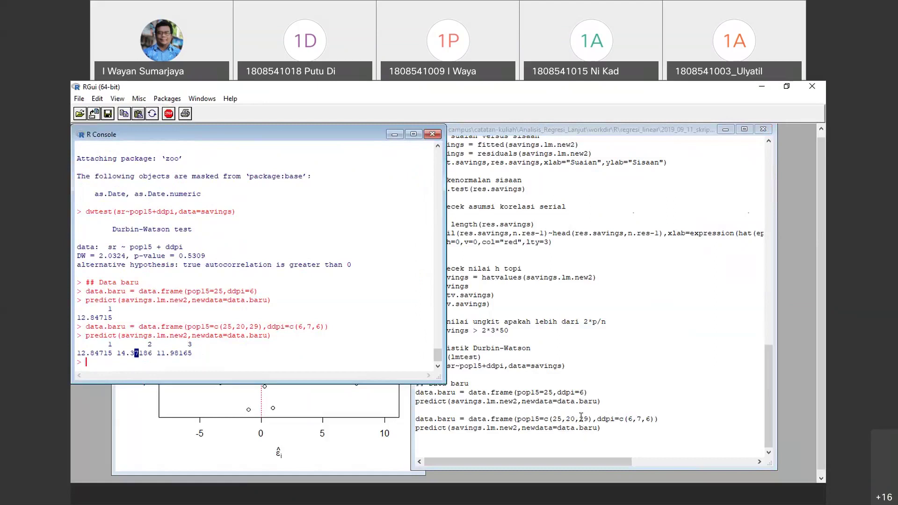
{"action": "left_click", "coordinate": [584, 418]}
{"action": "double_click", "coordinate": [584, 418]}
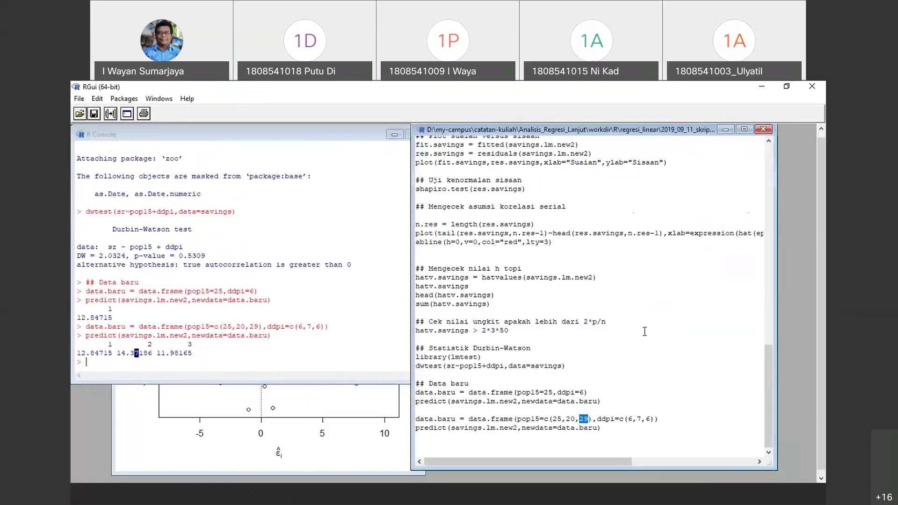
{"action": "left_click", "coordinate": [645, 419]}
{"action": "double_click", "coordinate": [651, 420]}
{"action": "left_click_drag", "start_coordinate": [615, 428], "coordinate": [401, 429]}
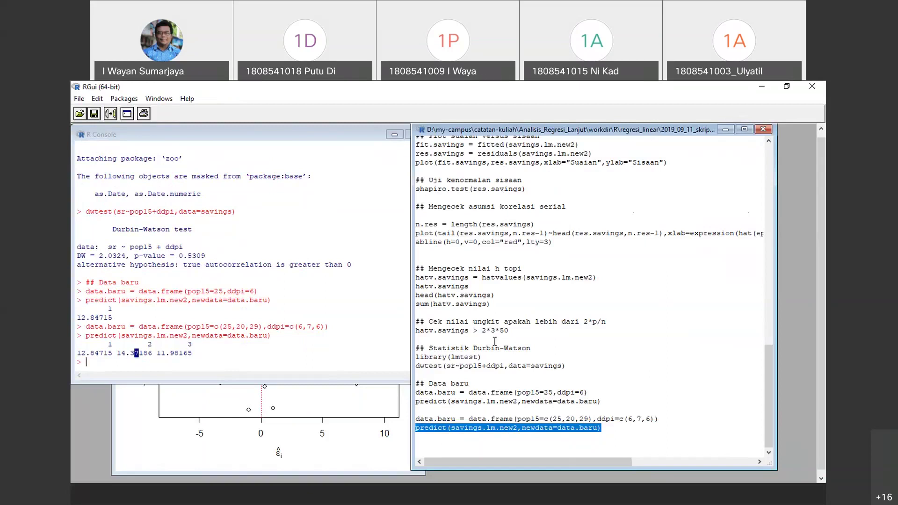
Close the residual plot graphics window
{"action": "scroll", "coordinate": [495, 342], "scroll_direction": "up", "scroll_amount": 20}
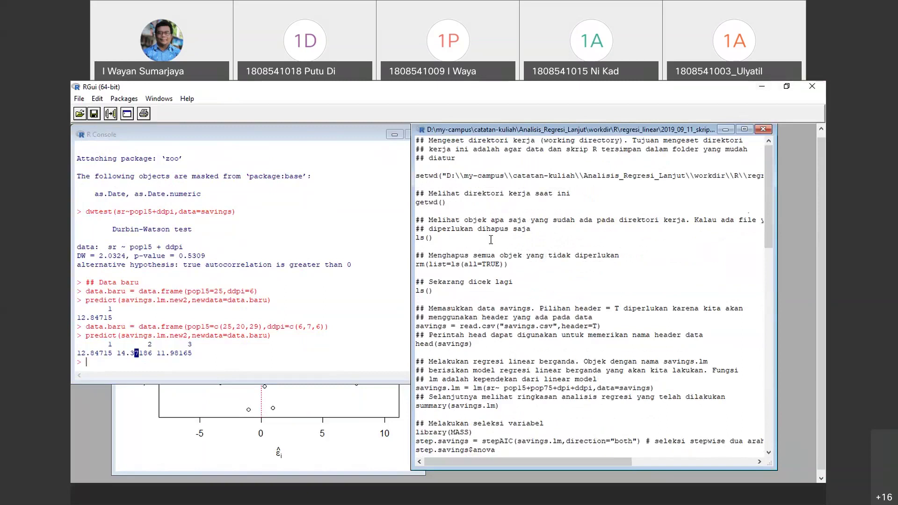
{"action": "left_click", "coordinate": [283, 442]}
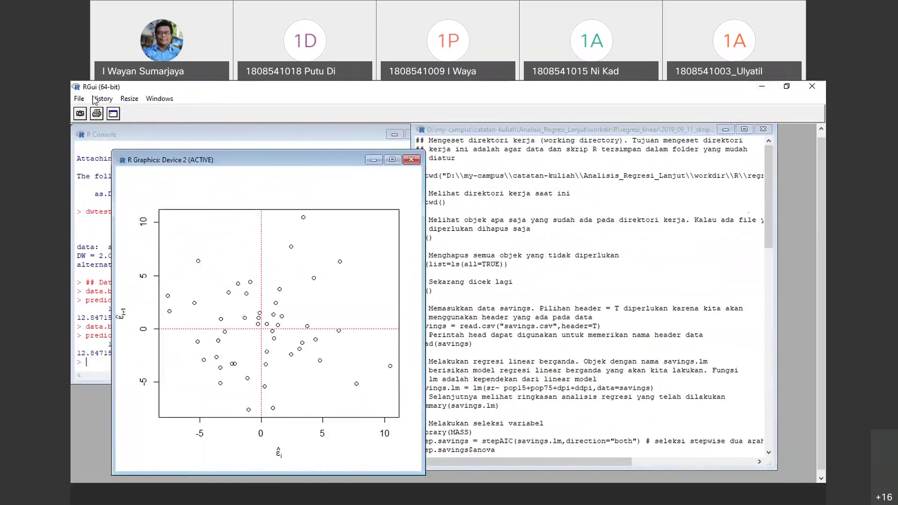
{"action": "left_click", "coordinate": [75, 100]}
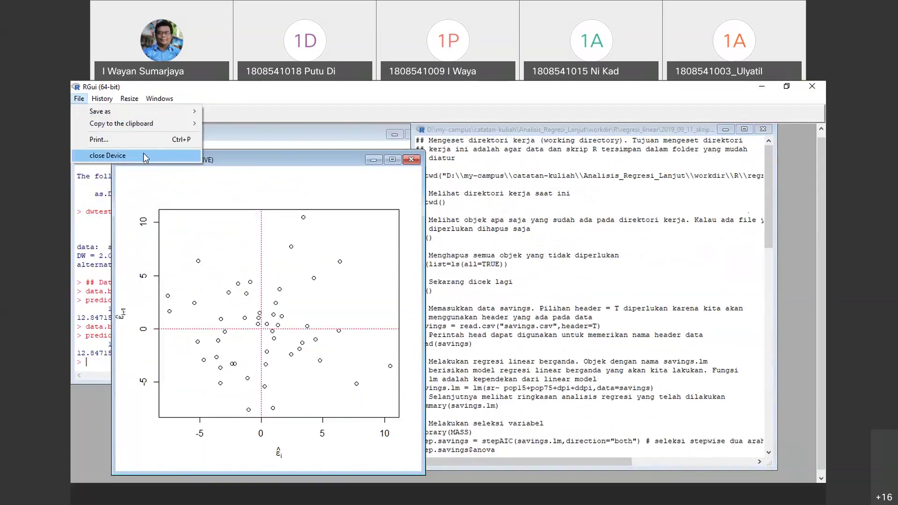
{"action": "left_click", "coordinate": [278, 150]}
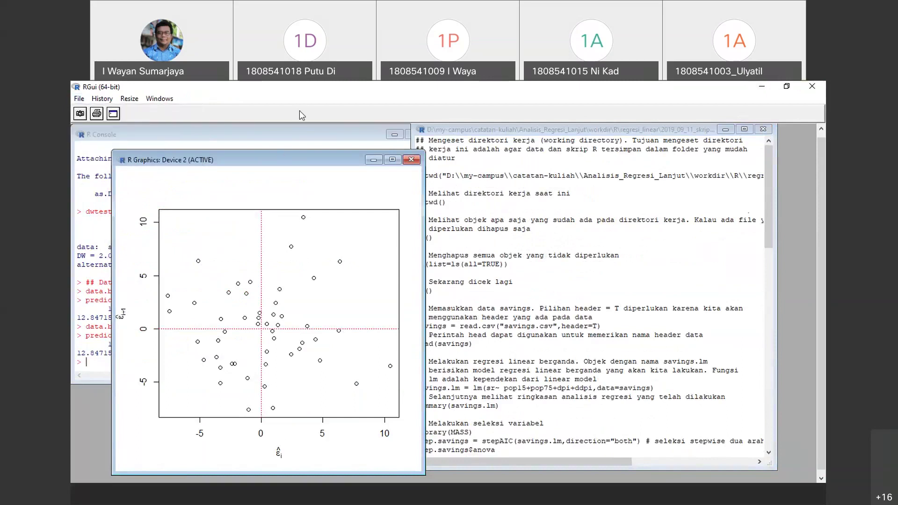
{"action": "left_click", "coordinate": [79, 99]}
{"action": "left_click", "coordinate": [129, 153]}
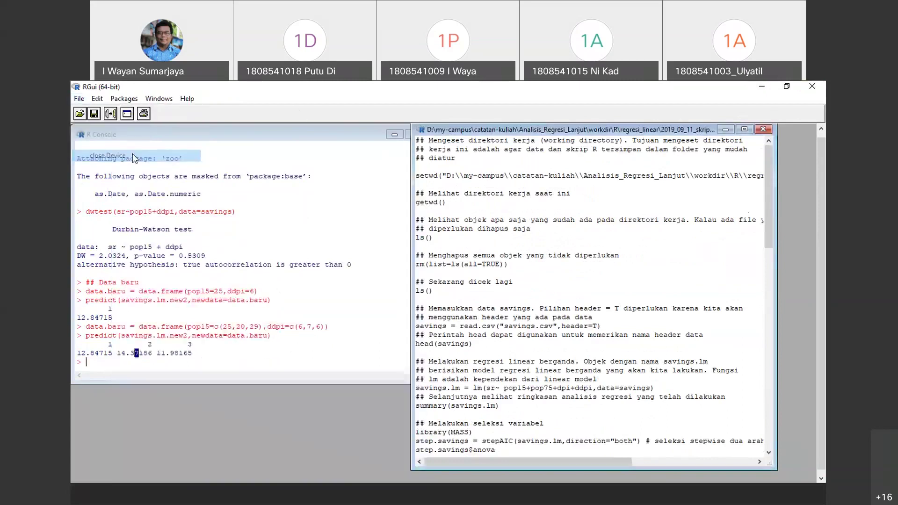
Close the regression script editor, answering the save-changes prompt
{"action": "left_click", "coordinate": [79, 99]}
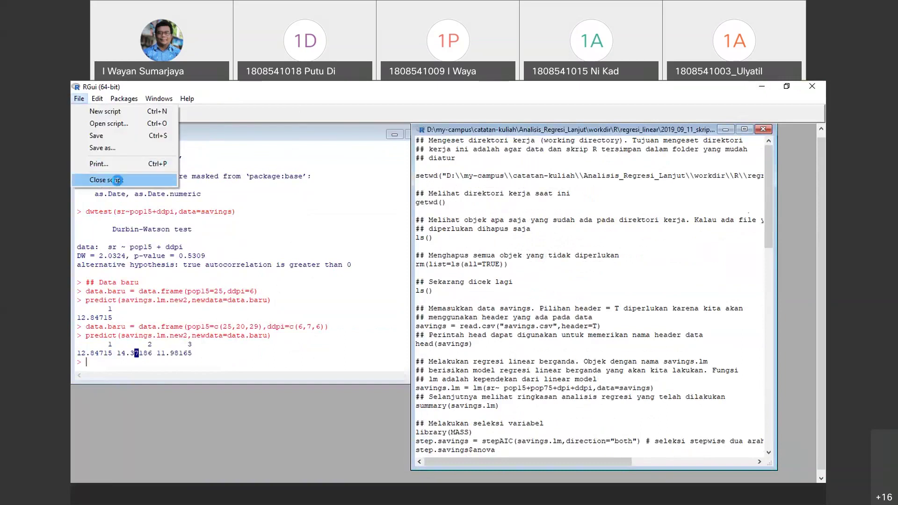
{"action": "left_click", "coordinate": [105, 180]}
{"action": "left_click", "coordinate": [488, 325]}
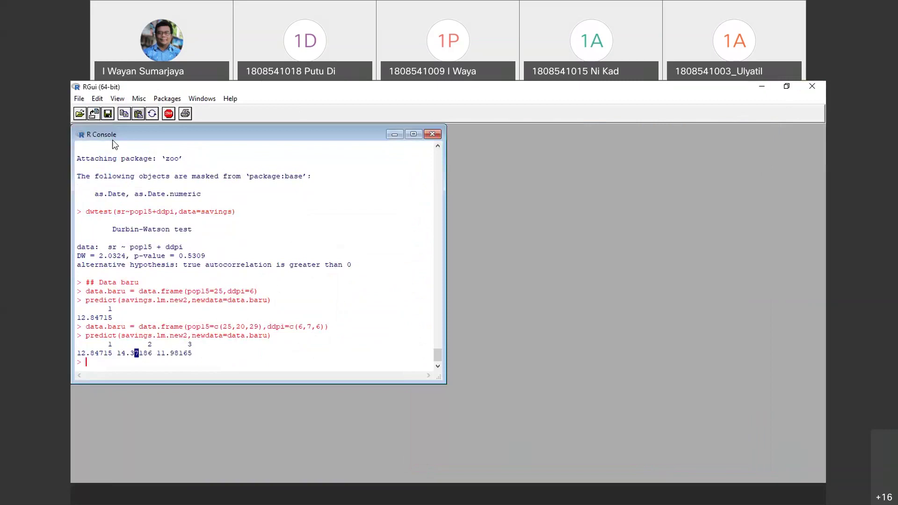
Exit R, choosing Yes to save the workspace image
{"action": "left_click", "coordinate": [79, 100]}
{"action": "left_click", "coordinate": [141, 262]}
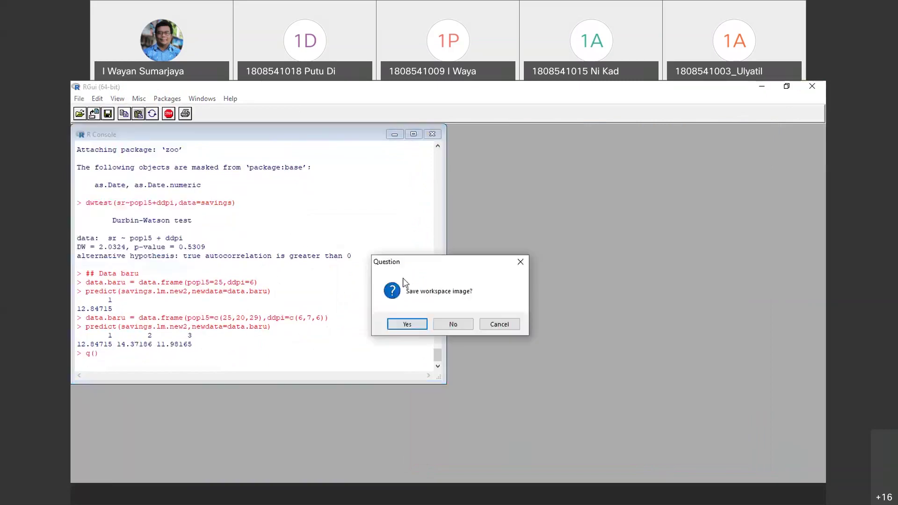
{"action": "left_click", "coordinate": [407, 325]}
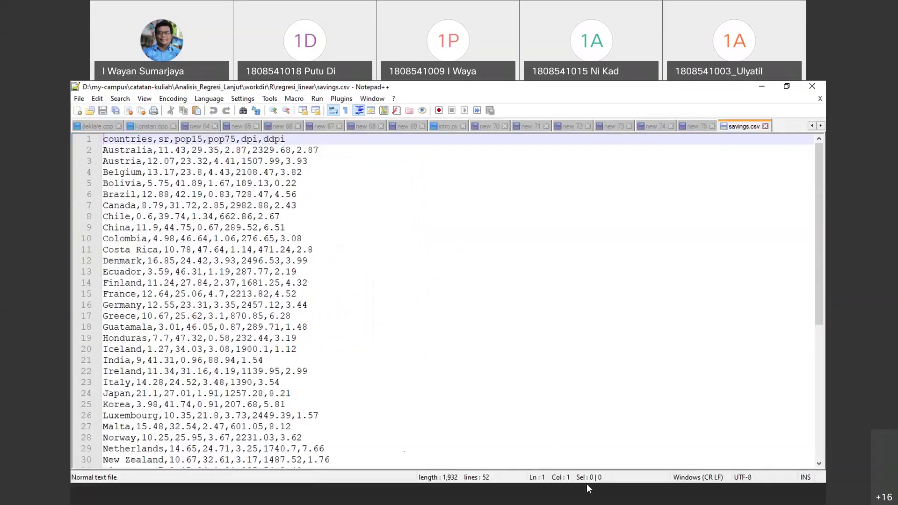
Open the regresi_linear folder's .RData workspace with RStudio
{"action": "left_click", "coordinate": [569, 499]}
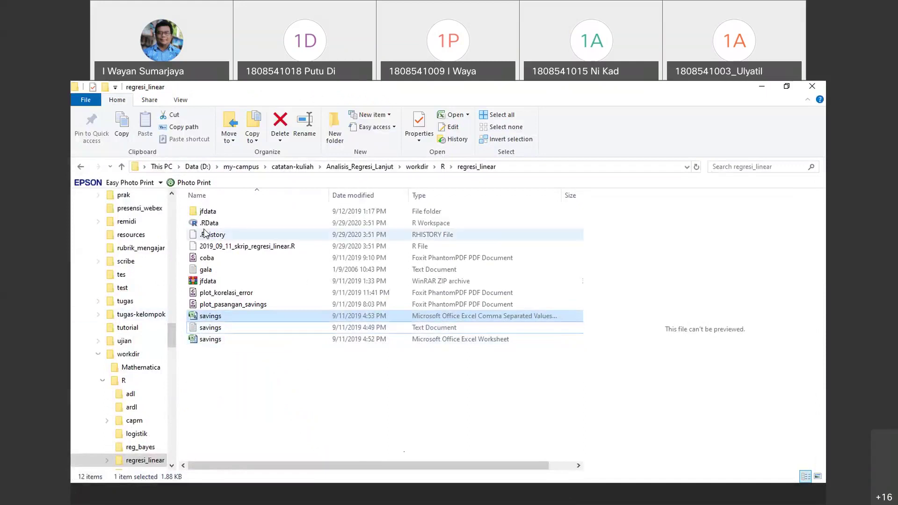
{"action": "left_click", "coordinate": [225, 234]}
{"action": "left_click", "coordinate": [228, 223]}
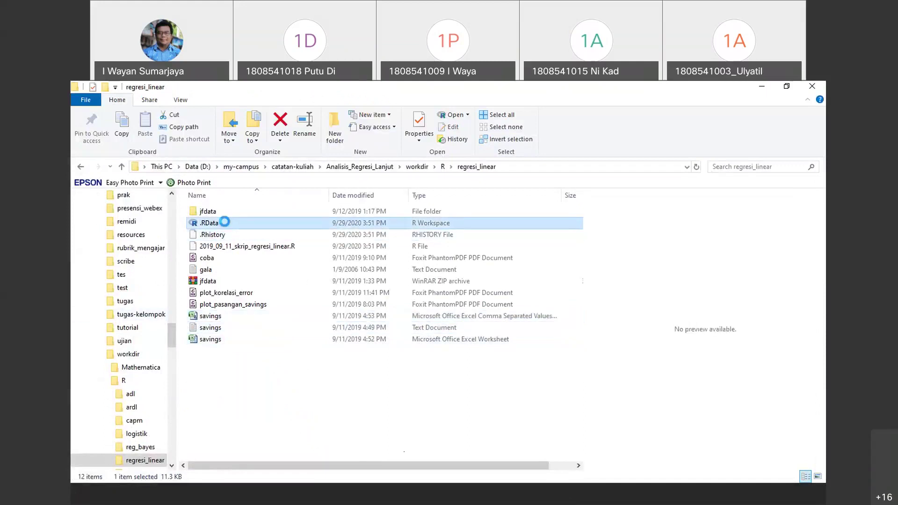
{"action": "right_click", "coordinate": [226, 224]}
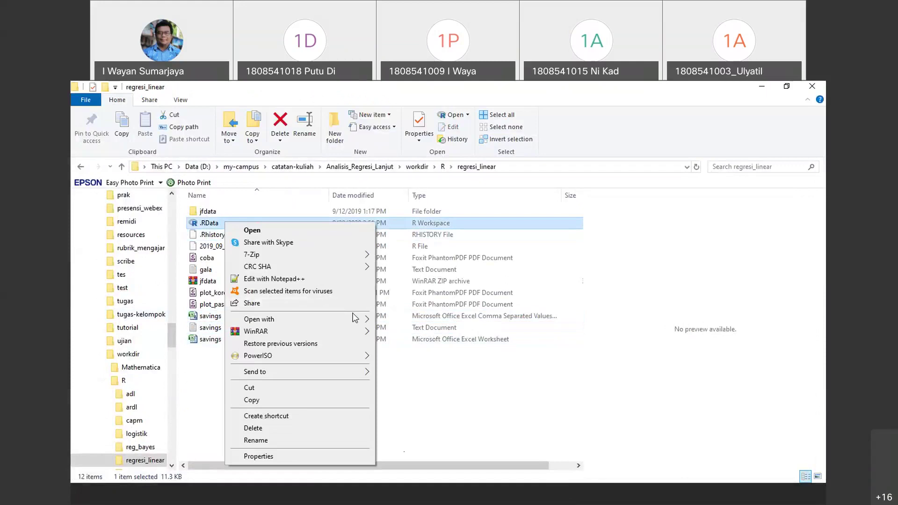
{"action": "mouse_move", "coordinate": [355, 319]}
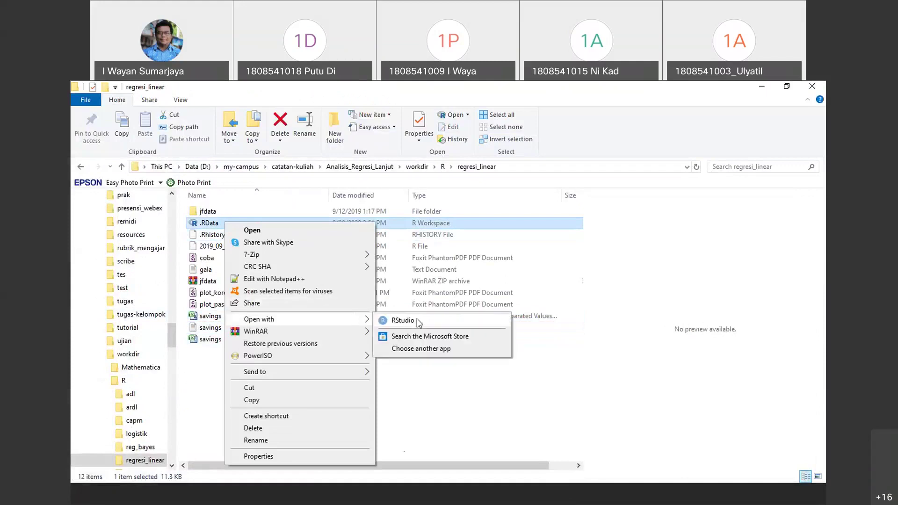
{"action": "left_click", "coordinate": [426, 321]}
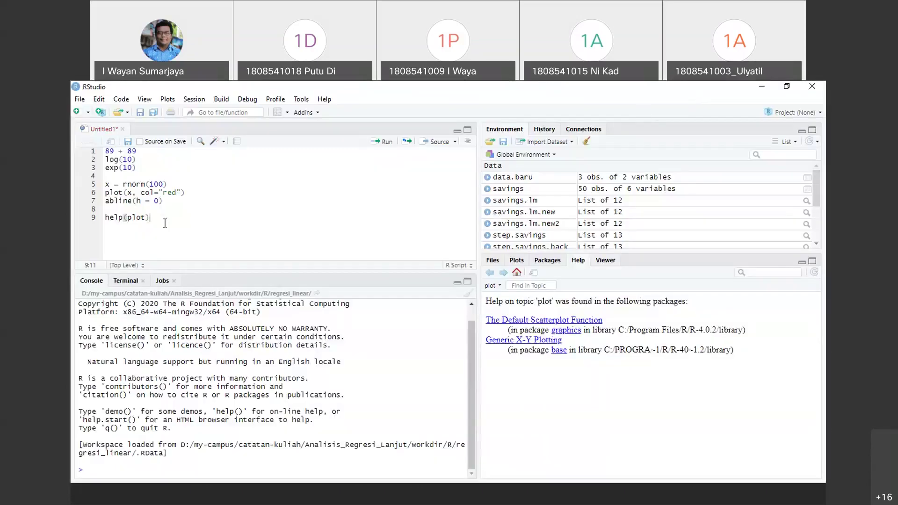
Select the untitled script's text, then pick the regression script in the Open File dialog
{"action": "left_click", "coordinate": [93, 155], "text": "shift"}
{"action": "left_click", "coordinate": [93, 151], "text": "shift"}
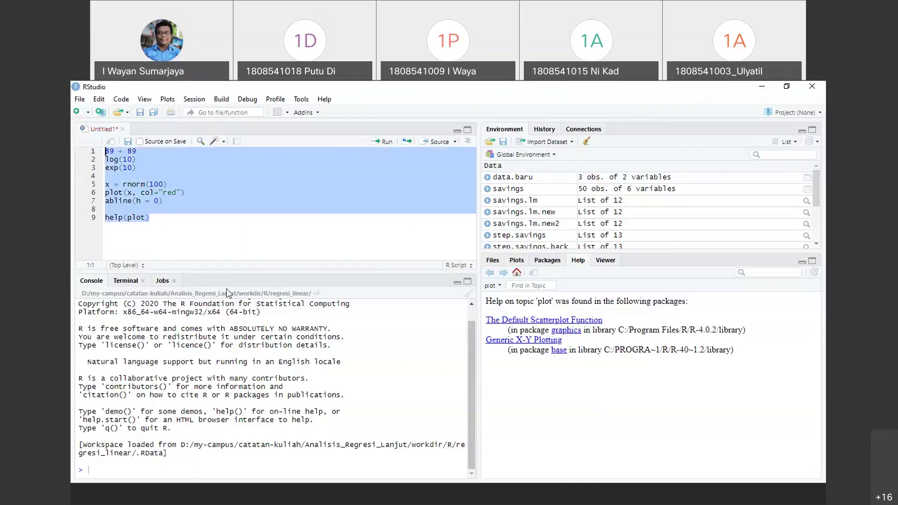
{"action": "scroll", "coordinate": [344, 323], "scroll_direction": "up", "scroll_amount": 1}
{"action": "left_click", "coordinate": [119, 112]}
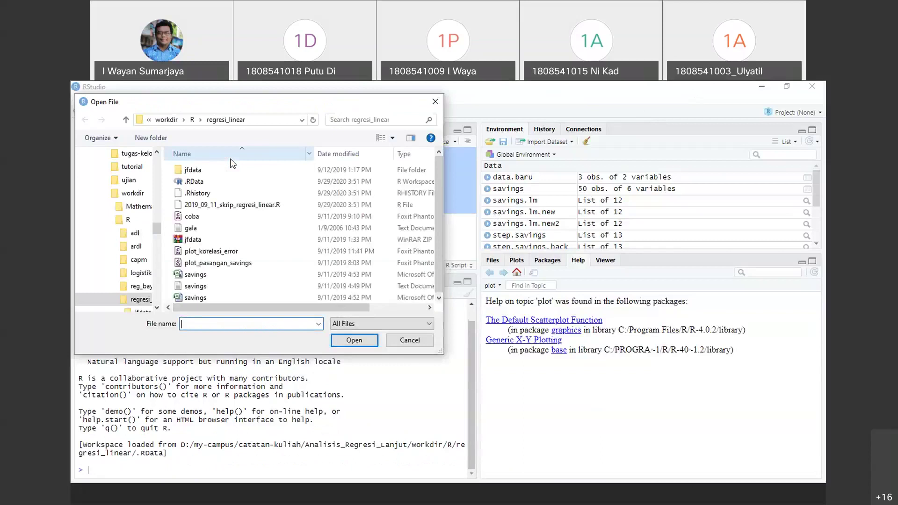
{"action": "left_click", "coordinate": [232, 204]}
Open 2019_09_11_skrip_regresi_linear.R, widen the editor pane, and scroll through the script
{"action": "left_click", "coordinate": [353, 340]}
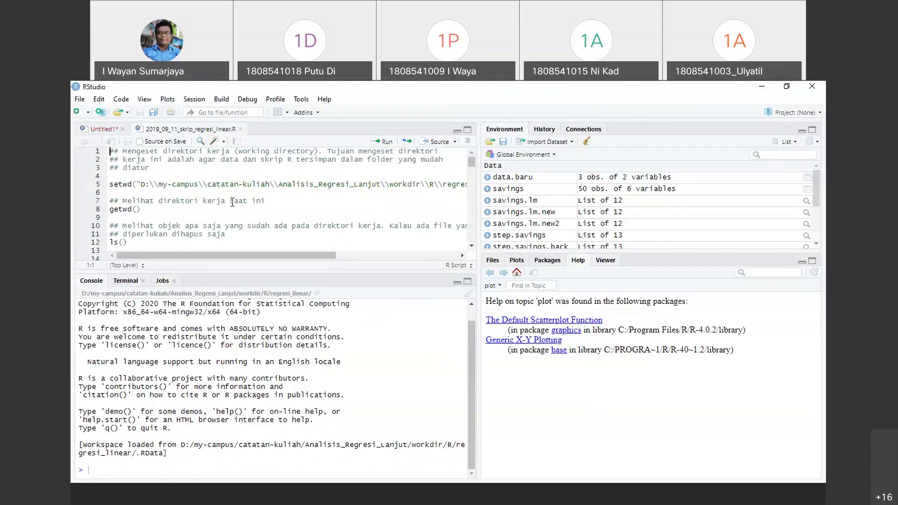
{"action": "left_click_drag", "start_coordinate": [479, 237], "coordinate": [621, 238]}
{"action": "scroll", "coordinate": [264, 237], "scroll_direction": "down", "scroll_amount": 10}
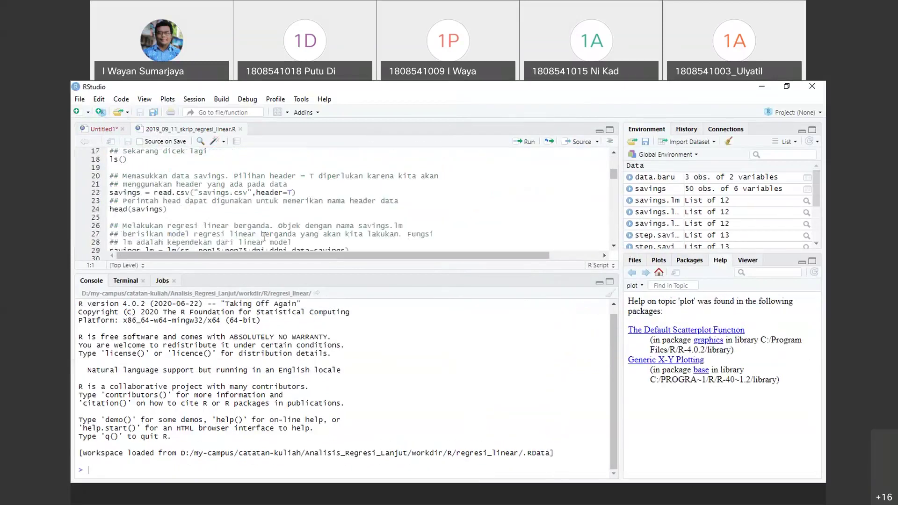
{"action": "scroll", "coordinate": [264, 238], "scroll_direction": "down", "scroll_amount": 13}
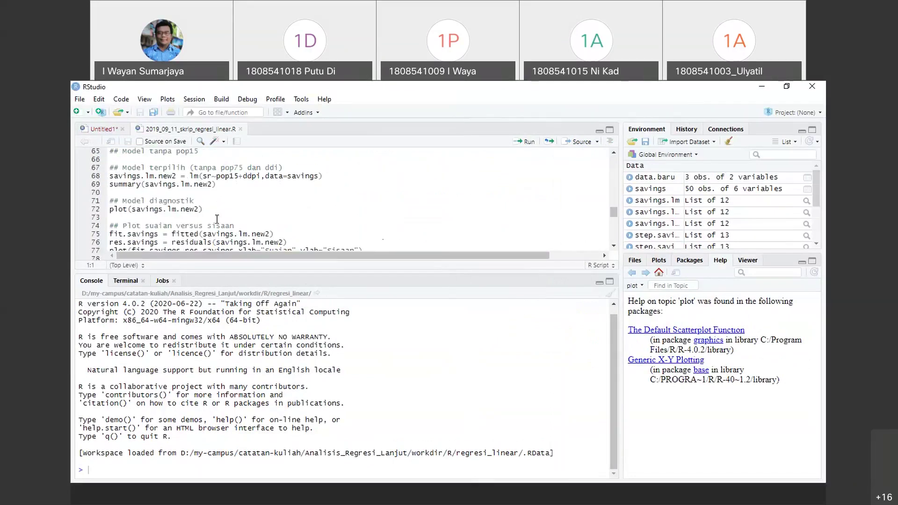
{"action": "scroll", "coordinate": [216, 219], "scroll_direction": "down", "scroll_amount": 8}
{"action": "scroll", "coordinate": [281, 227], "scroll_direction": "up", "scroll_amount": 10}
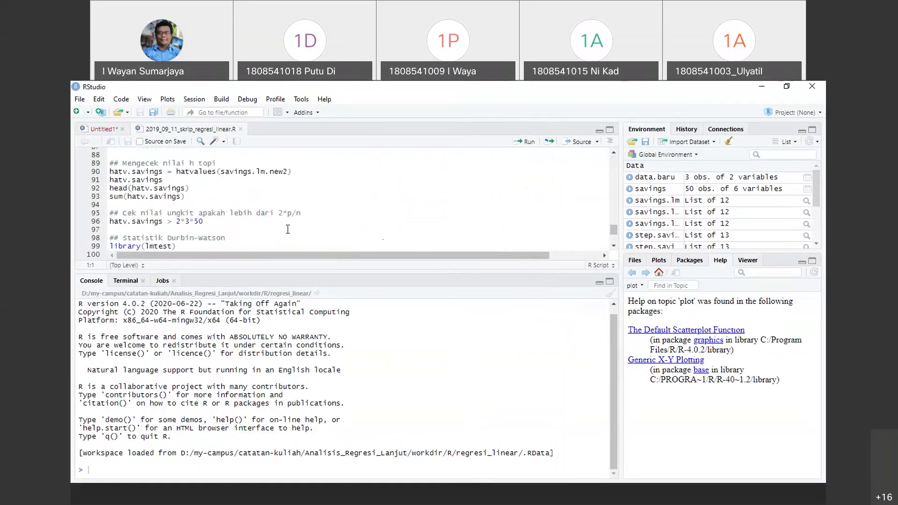
{"action": "scroll", "coordinate": [288, 229], "scroll_direction": "up", "scroll_amount": 20}
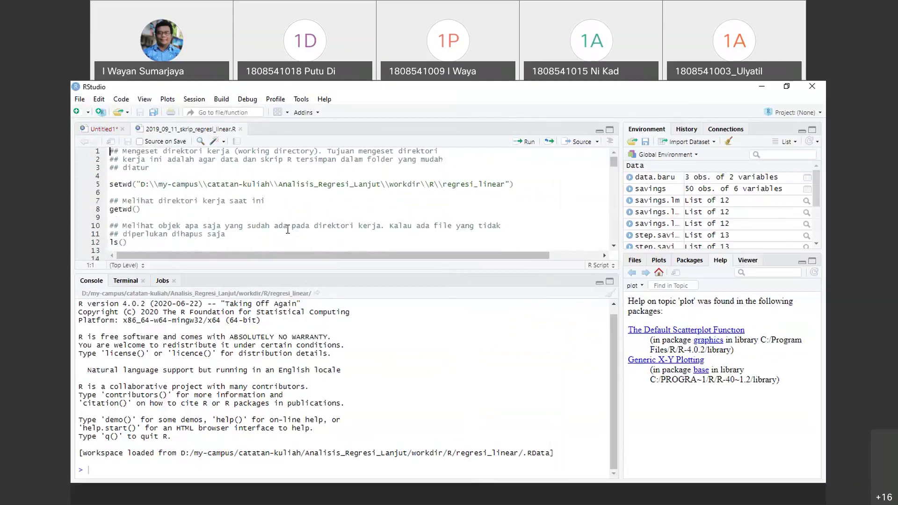
{"action": "scroll", "coordinate": [151, 206], "scroll_direction": "down", "scroll_amount": 7}
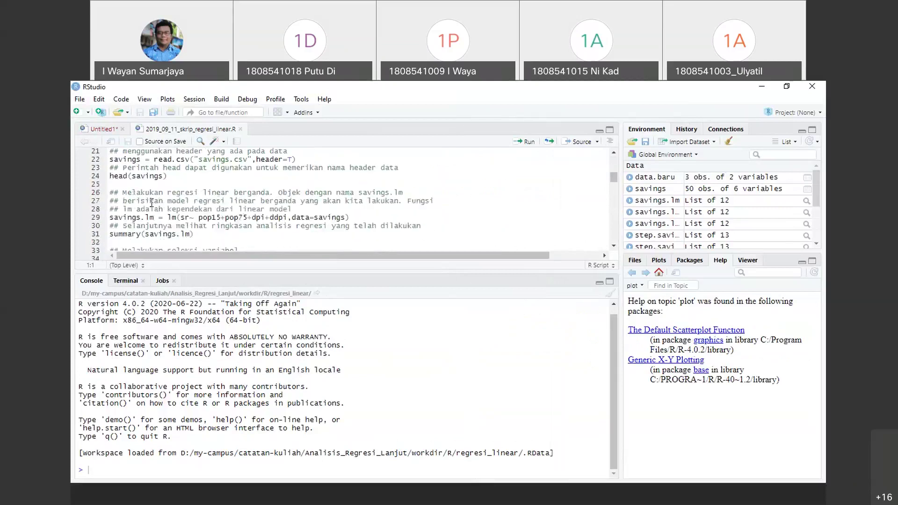
{"action": "scroll", "coordinate": [211, 196], "scroll_direction": "down", "scroll_amount": 8}
{"action": "scroll", "coordinate": [211, 197], "scroll_direction": "down", "scroll_amount": 8}
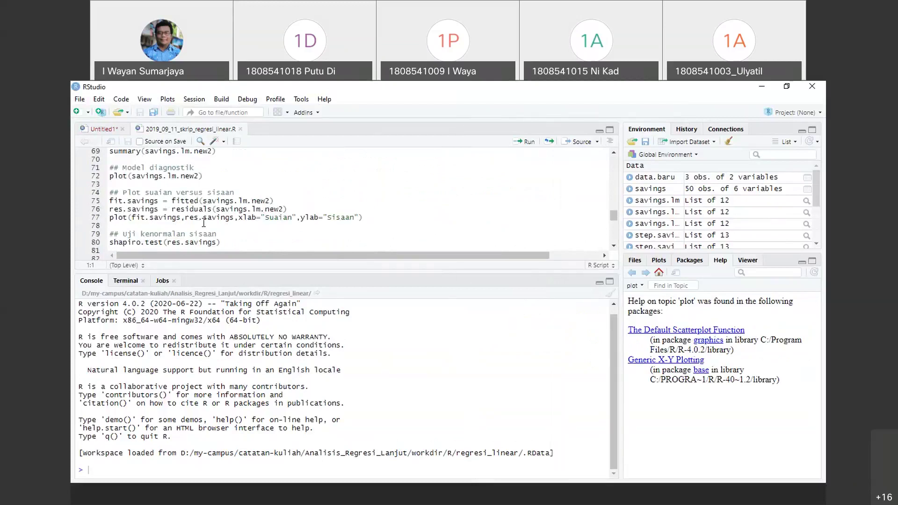
{"action": "scroll", "coordinate": [203, 224], "scroll_direction": "up", "scroll_amount": 3}
{"action": "scroll", "coordinate": [204, 223], "scroll_direction": "up", "scroll_amount": 9}
{"action": "scroll", "coordinate": [204, 223], "scroll_direction": "down", "scroll_amount": 5}
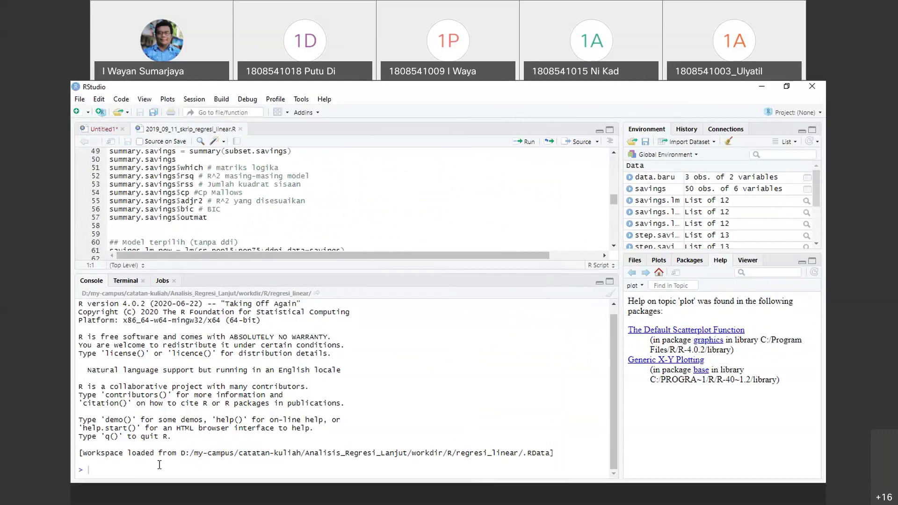
Run ls() to list the 13 restored workspace objects and widen the right-hand panes
{"action": "type", "text": "ls()"}
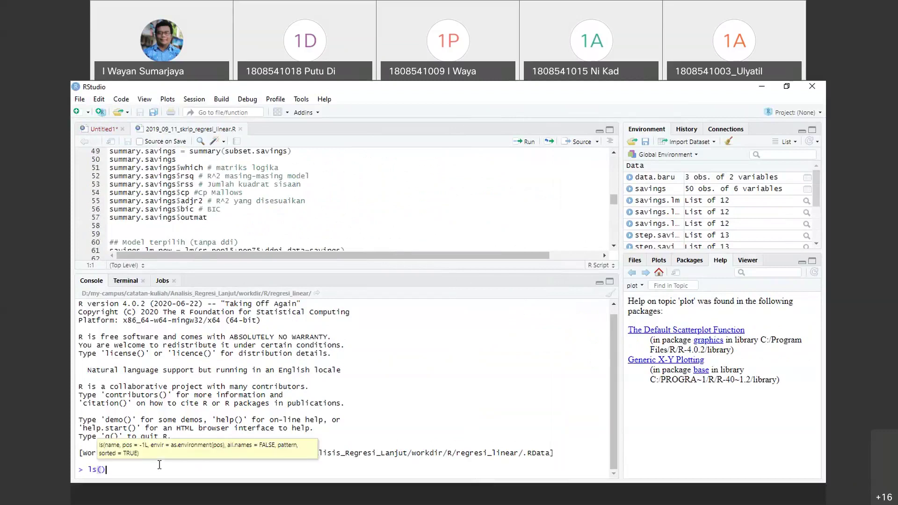
{"action": "key", "text": "Return"}
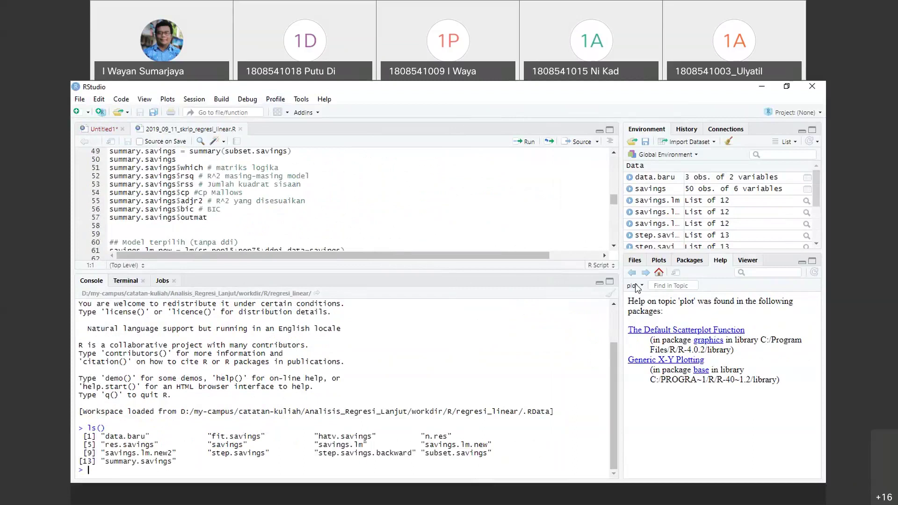
{"action": "left_click_drag", "start_coordinate": [620, 250], "coordinate": [497, 255]}
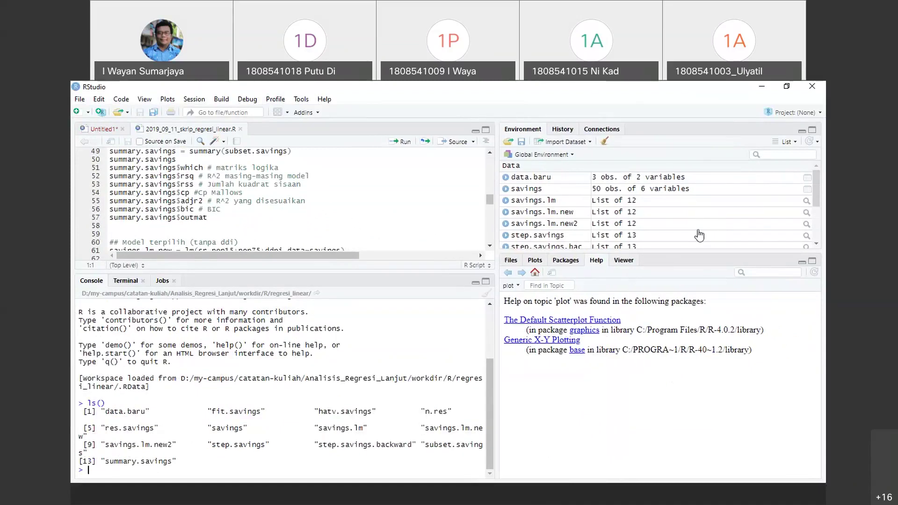
Browse the History, Packages and Viewer tabs, return to the plot help, and refocus RStudio
{"action": "left_click", "coordinate": [570, 131]}
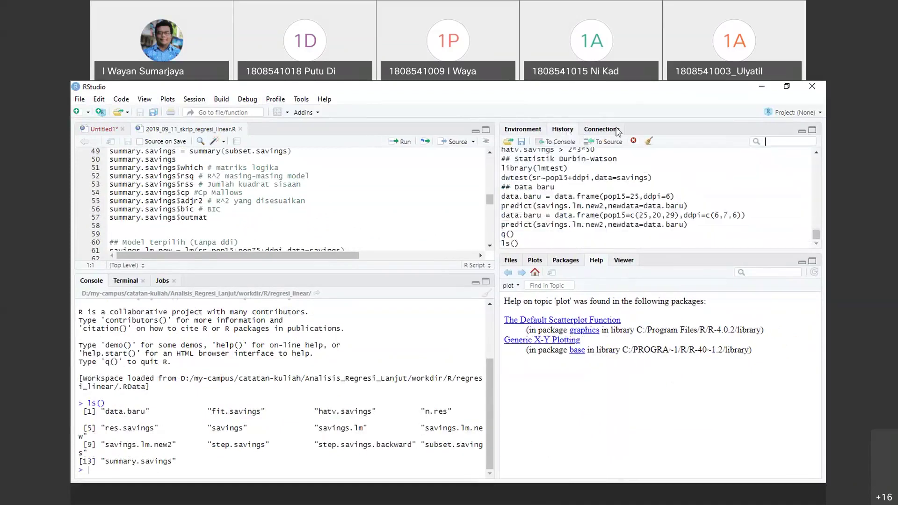
{"action": "left_click", "coordinate": [521, 130]}
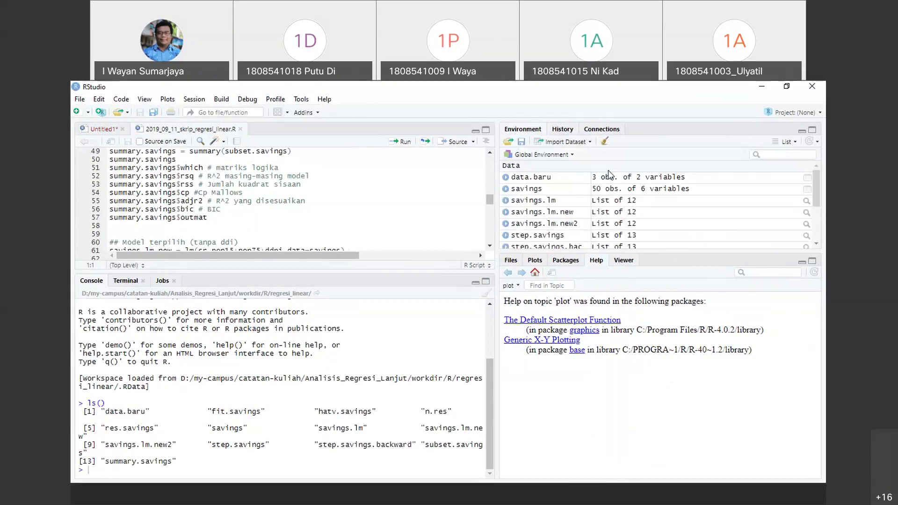
{"action": "left_click", "coordinate": [571, 260]}
{"action": "left_click", "coordinate": [624, 262]}
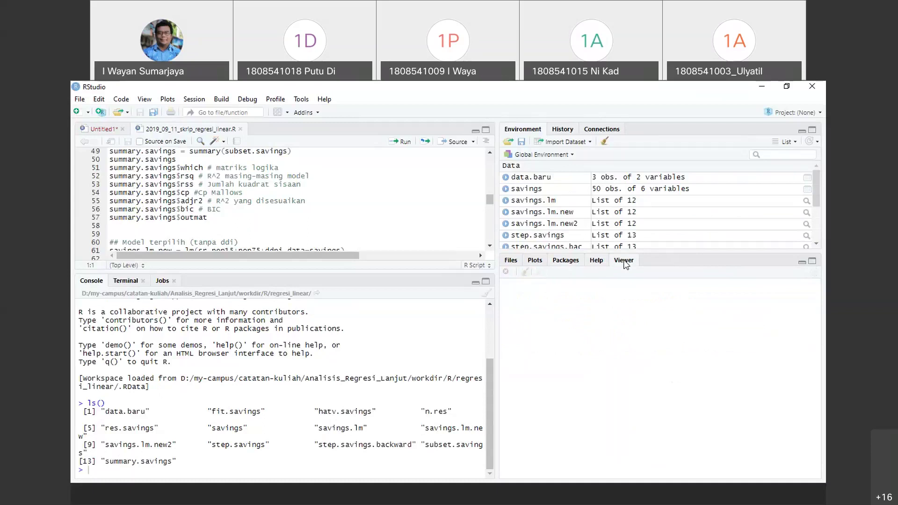
{"action": "left_click", "coordinate": [596, 262]}
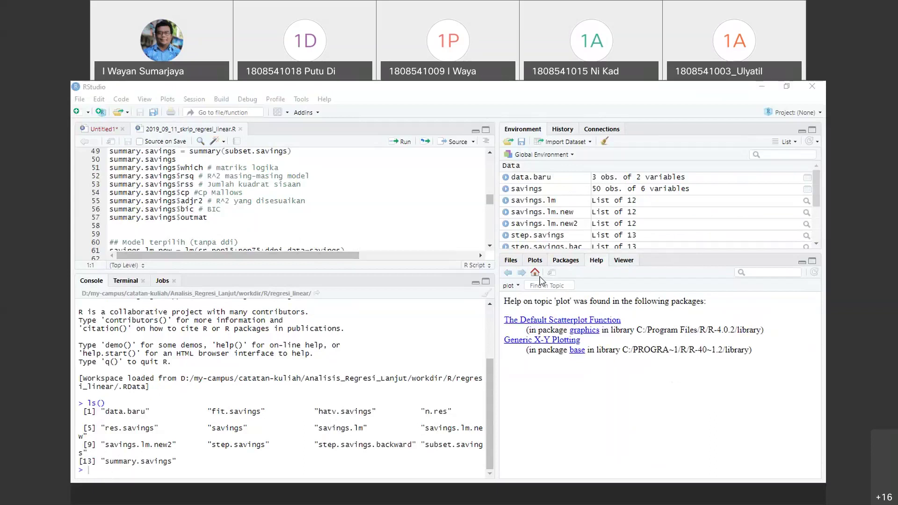
{"action": "left_click", "coordinate": [115, 466]}
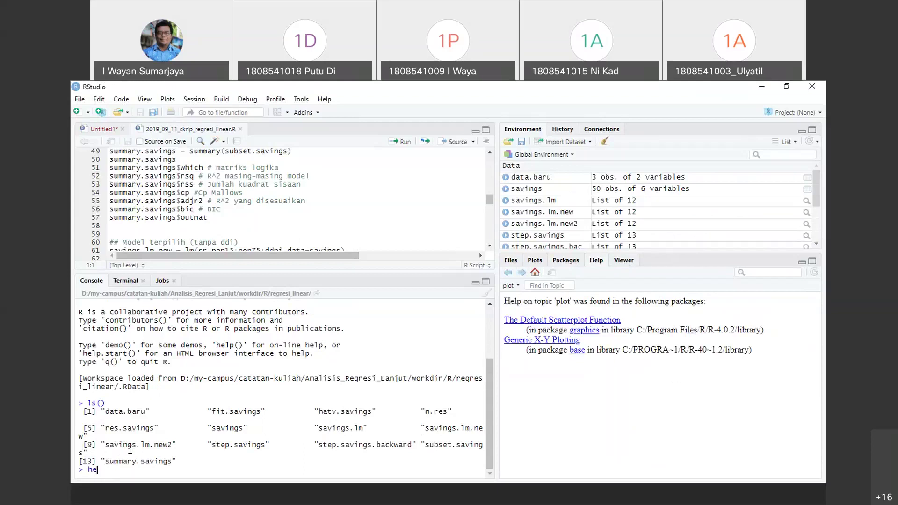
Enter help(lm) in the console, then cycle through Packages, Viewer, Files and Plots back to Help
{"action": "type", "text": "help(lm"}
{"action": "key", "text": "Return"}
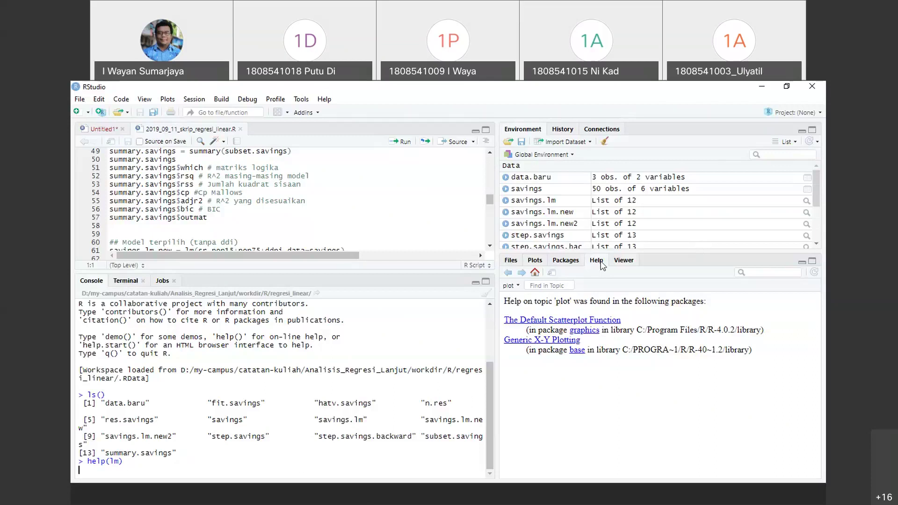
{"action": "left_click", "coordinate": [580, 261]}
{"action": "left_click", "coordinate": [602, 260]}
{"action": "left_click", "coordinate": [625, 260]}
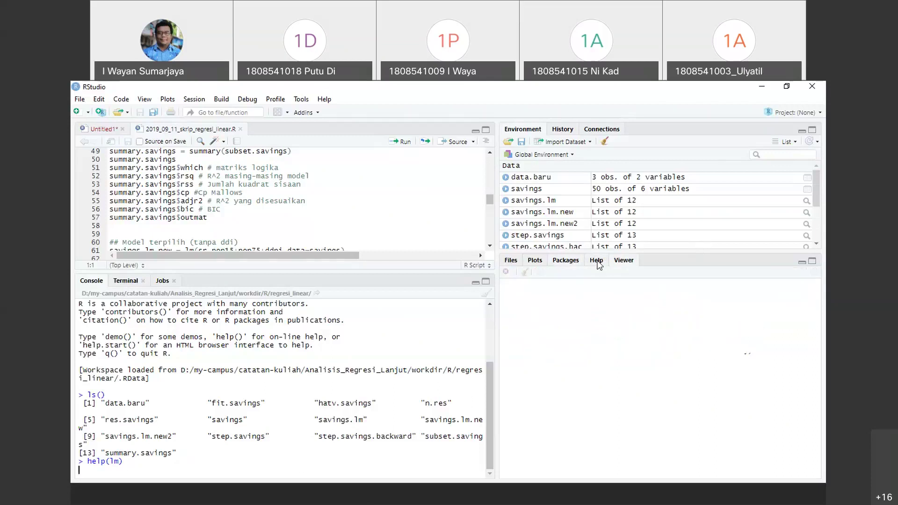
{"action": "left_click", "coordinate": [515, 260]}
{"action": "left_click", "coordinate": [535, 261]}
{"action": "left_click", "coordinate": [566, 260]}
{"action": "left_click", "coordinate": [599, 261]}
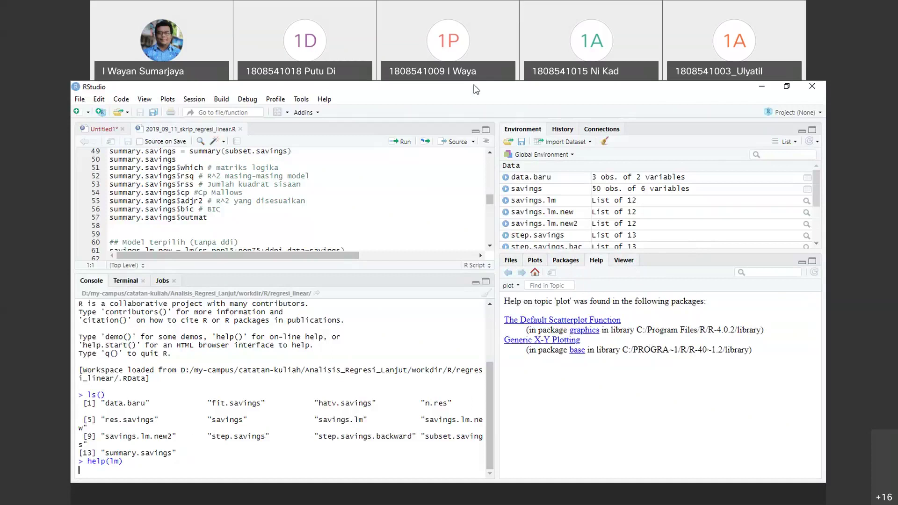
{"action": "left_click", "coordinate": [229, 201]}
Insert two blank lines after the predict call on line 107 and select lines 106–107
{"action": "scroll", "coordinate": [236, 200], "scroll_direction": "up", "scroll_amount": 10}
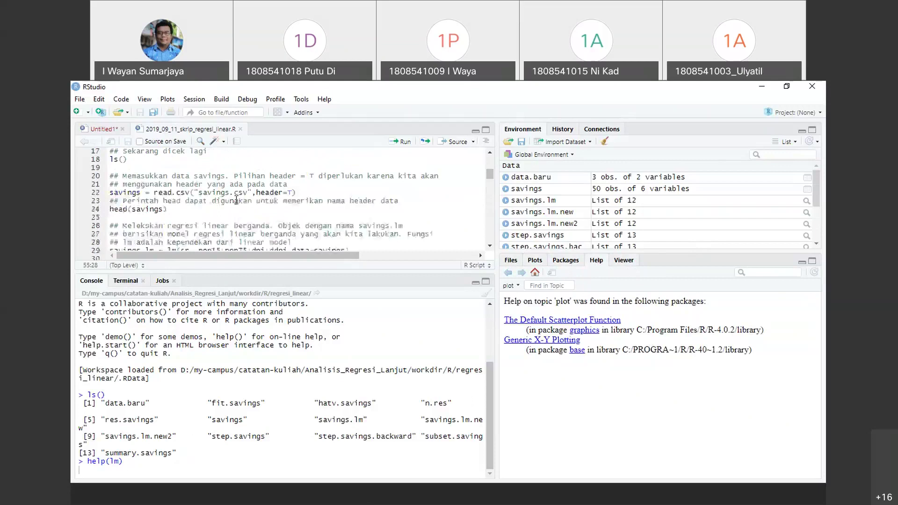
{"action": "scroll", "coordinate": [236, 201], "scroll_direction": "up", "scroll_amount": 5}
{"action": "scroll", "coordinate": [236, 200], "scroll_direction": "down", "scroll_amount": 20}
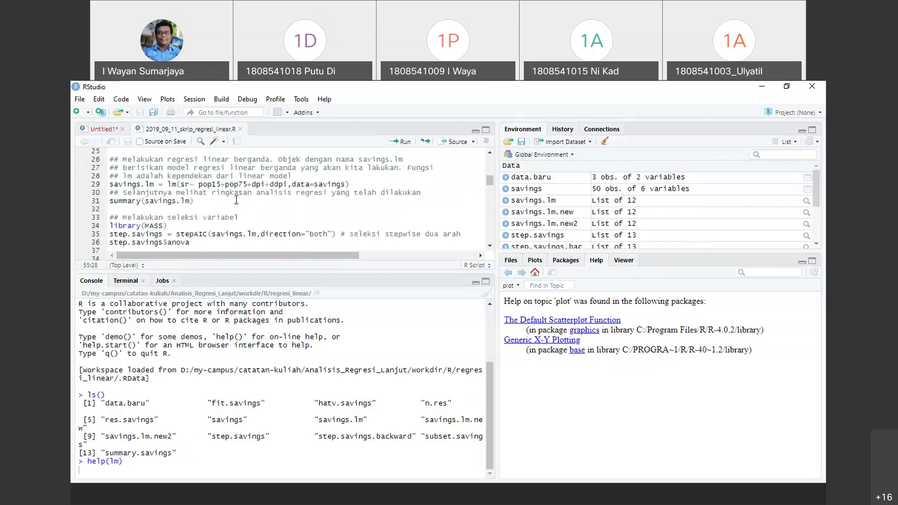
{"action": "scroll", "coordinate": [236, 200], "scroll_direction": "down", "scroll_amount": 9}
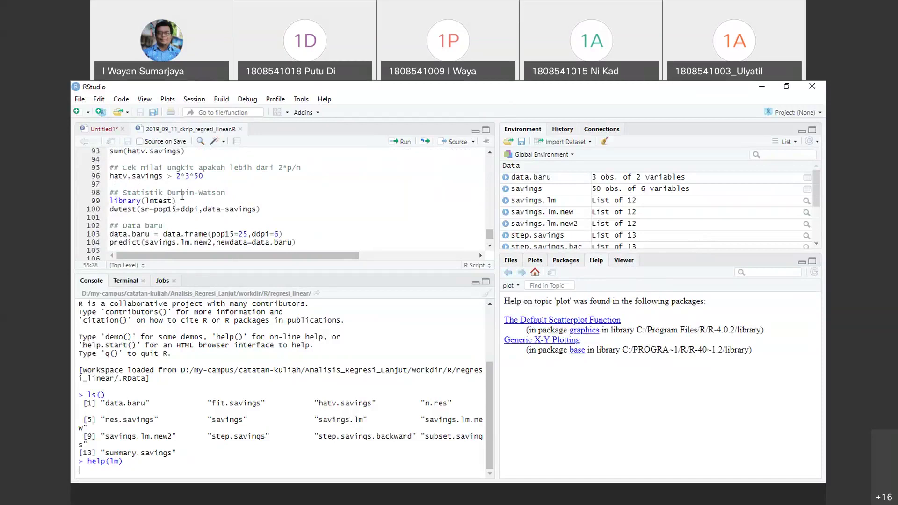
{"action": "scroll", "coordinate": [194, 187], "scroll_direction": "down", "scroll_amount": 1}
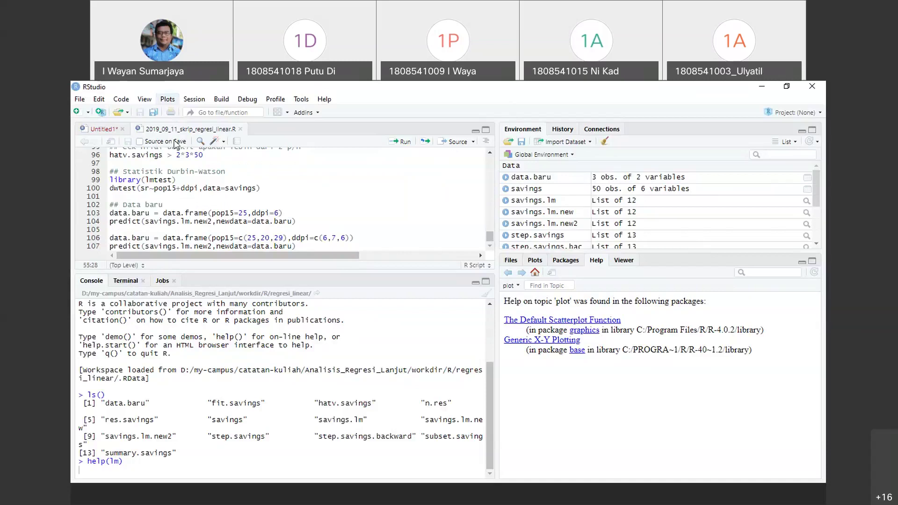
{"action": "left_click", "coordinate": [301, 246]}
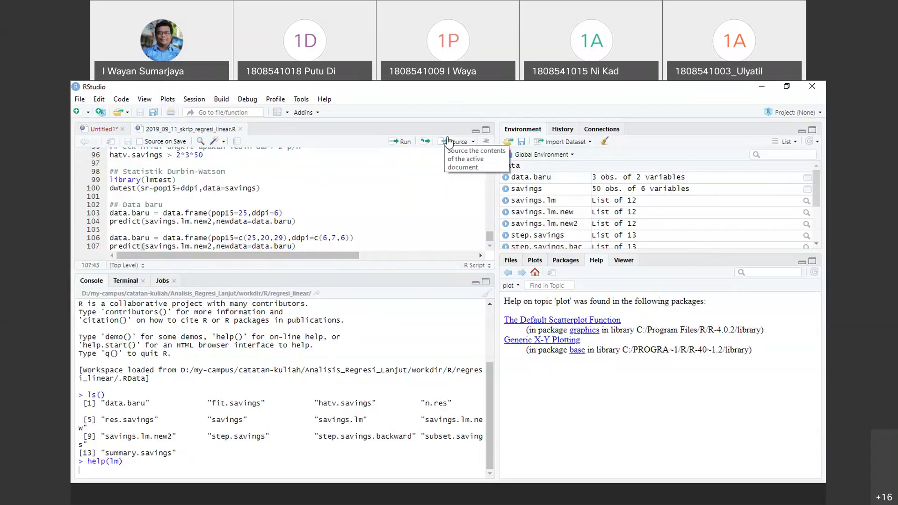
{"action": "key", "text": "Return"}
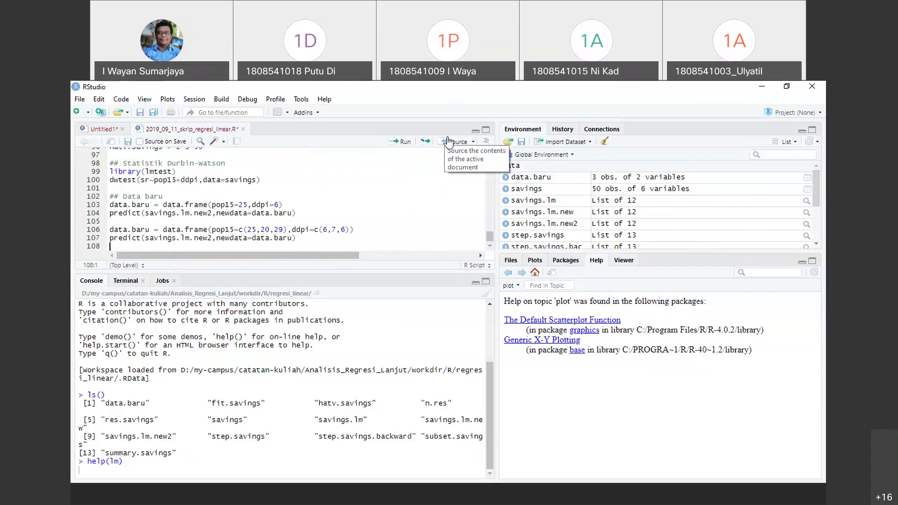
{"action": "key", "text": "Return"}
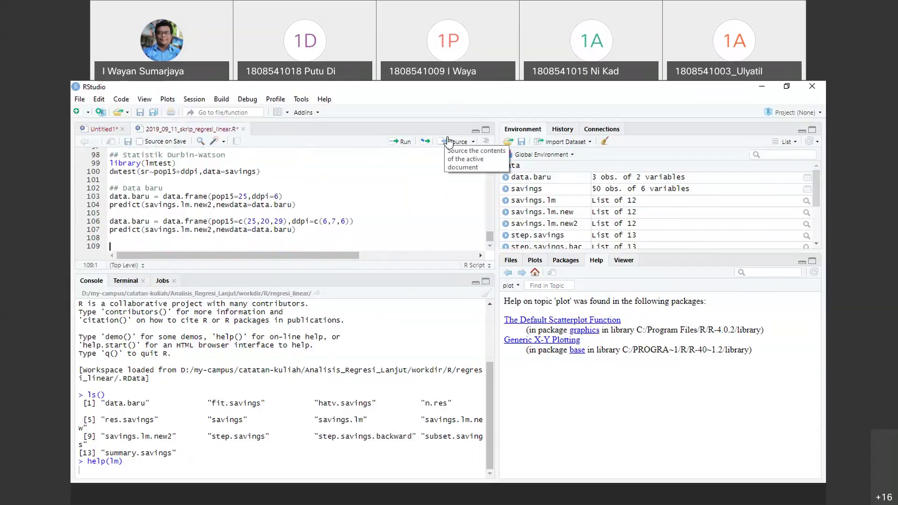
{"action": "key", "text": "Up"}
{"action": "key", "text": "Up"}
{"action": "key", "text": "Up"}
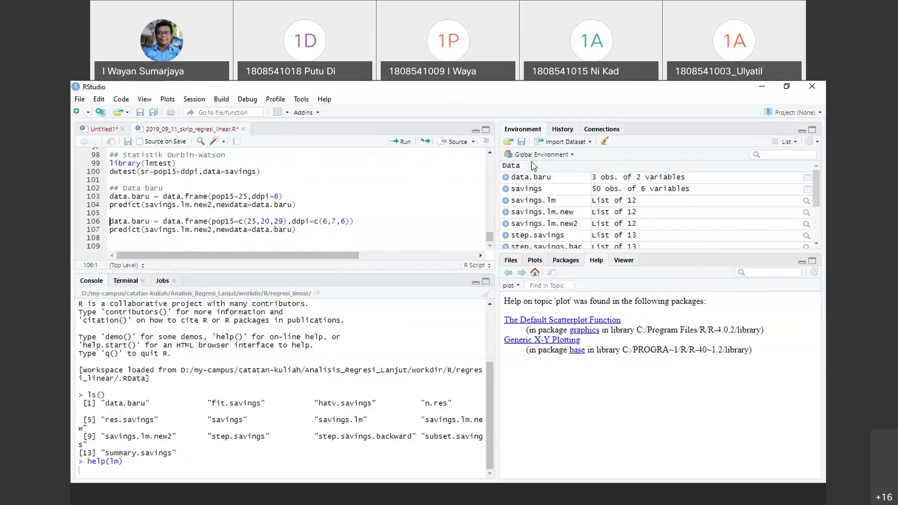
{"action": "left_click_drag", "start_coordinate": [307, 233], "coordinate": [109, 222]}
Duplicate the data.baru and predict lines 106–107 as new lines 109–110
{"action": "left_click_drag", "start_coordinate": [296, 235], "coordinate": [109, 222]}
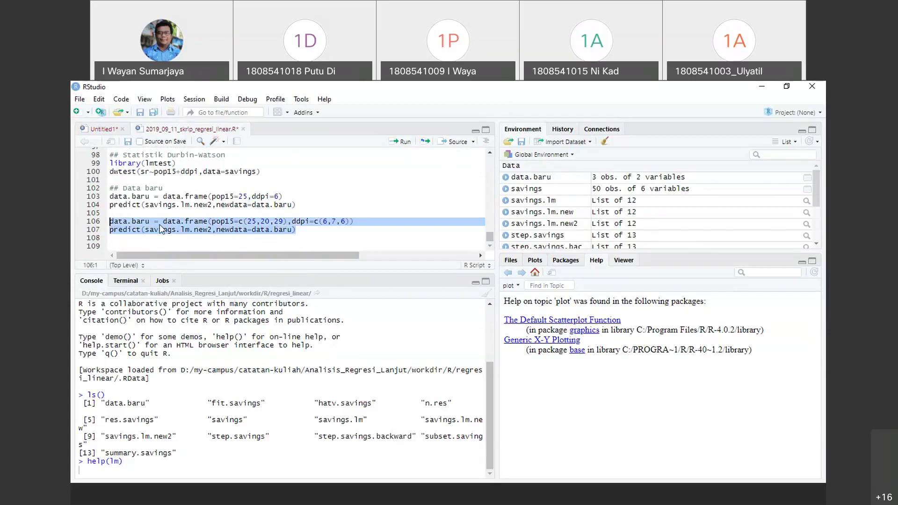
{"action": "right_click", "coordinate": [160, 229]}
{"action": "left_click", "coordinate": [202, 249]}
{"action": "left_click", "coordinate": [200, 241]}
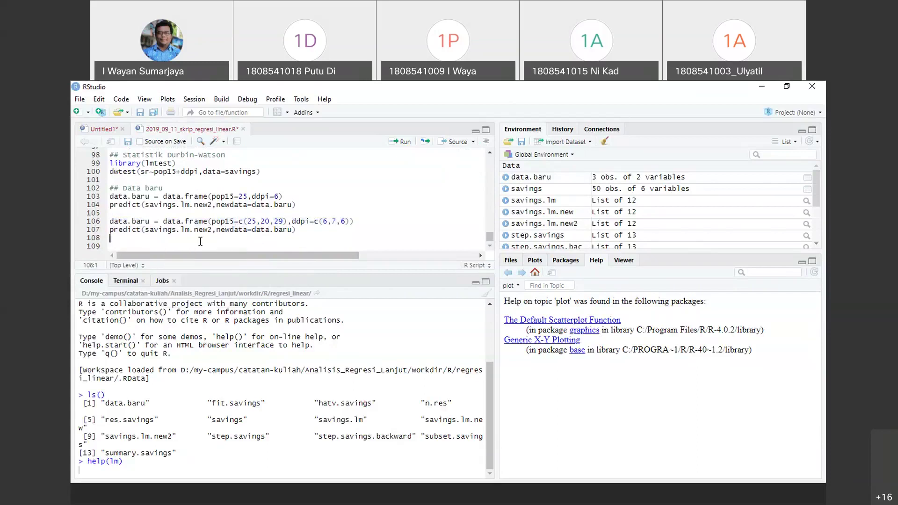
{"action": "key", "text": "Return"}
{"action": "key", "text": "ctrl+v"}
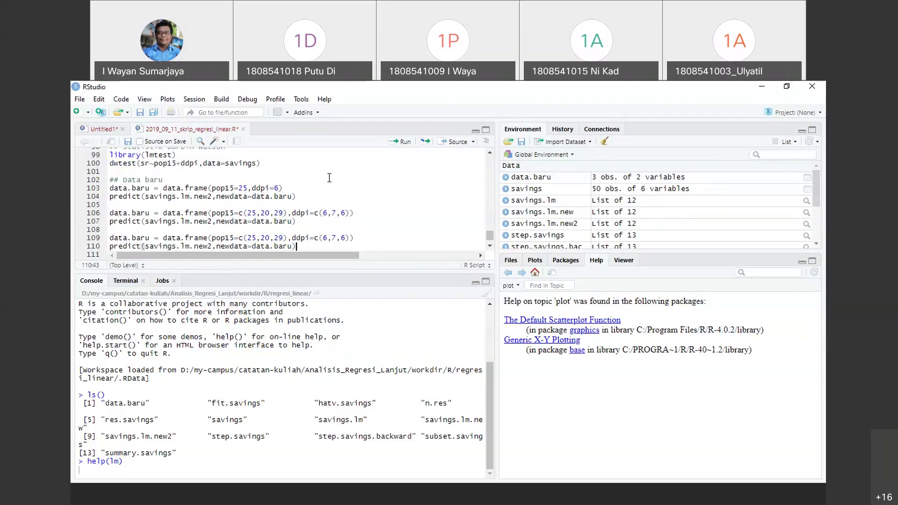
{"action": "scroll", "coordinate": [243, 215], "scroll_direction": "down", "scroll_amount": 1}
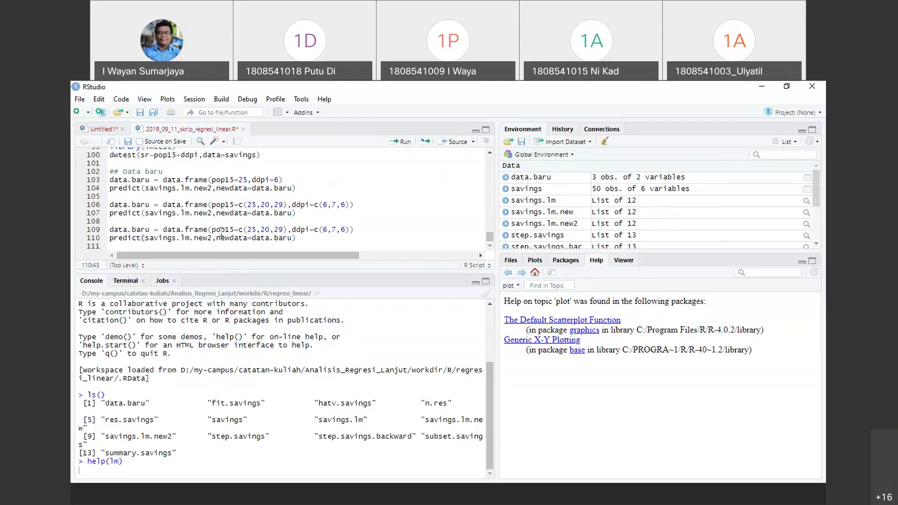
Change the copied data to pop15=c(23,20,25,30) and ddpi=c(5,7,8,9)
{"action": "key", "text": "Up"}
{"action": "key", "text": "Left"}
{"action": "key", "text": "Left"}
{"action": "key", "text": "Left"}
{"action": "key", "text": "Delete"}
{"action": "key", "text": "BackSpace"}
{"action": "key", "text": "BackSpace"}
{"action": "key", "text": "BackSpace"}
{"action": "key", "text": "BackSpace"}
{"action": "key", "text": "BackSpace"}
{"action": "key", "text": "BackSpace"}
{"action": "key", "text": "BackSpace"}
{"action": "key", "text": "BackSpace"}
{"action": "key", "text": "BackSpace"}
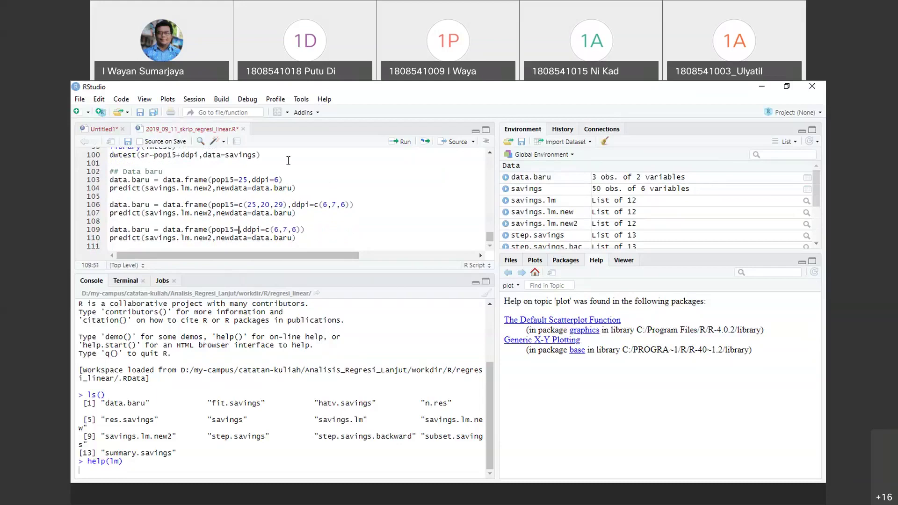
{"action": "type", "text": "(23,20,"}
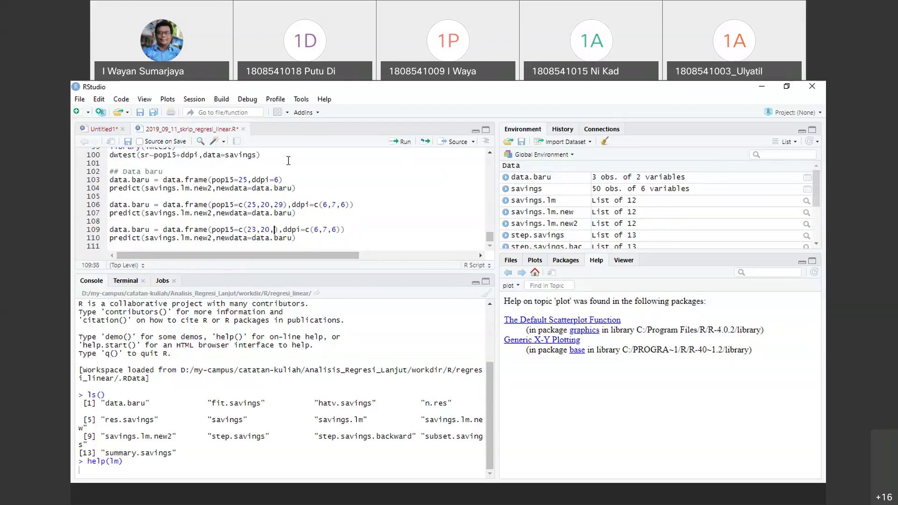
{"action": "type", "text": "25,"}
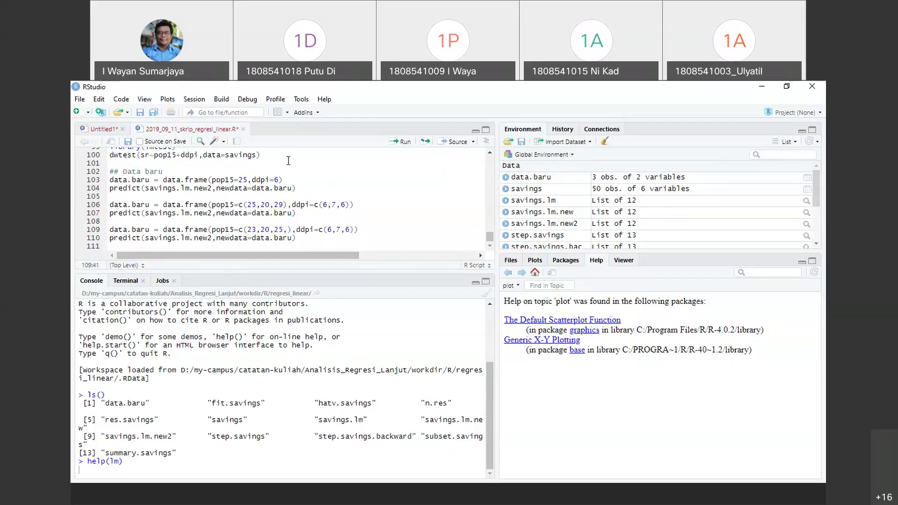
{"action": "type", "text": "30"}
{"action": "key", "text": "Right"}
{"action": "key", "text": "Right"}
{"action": "key", "text": "Right"}
{"action": "key", "text": "Delete"}
{"action": "key", "text": "Delete"}
{"action": "key", "text": "Delete"}
{"action": "key", "text": "Delete"}
{"action": "key", "text": "Delete"}
{"action": "type", "text": "5,7,8,9"}
{"action": "left_click_drag", "start_coordinate": [296, 239], "coordinate": [110, 229]}
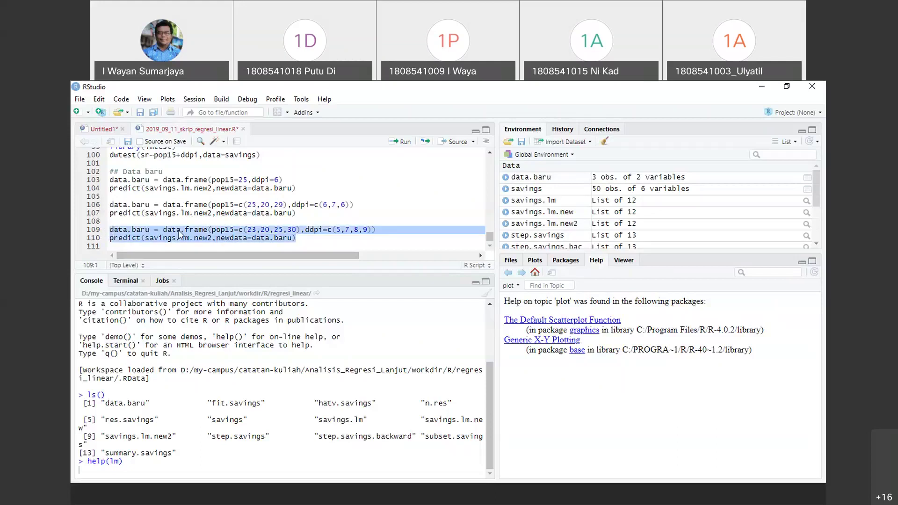
Run line 109's four-case data.baru definition, then line 110's predict call
{"action": "left_click", "coordinate": [402, 142]}
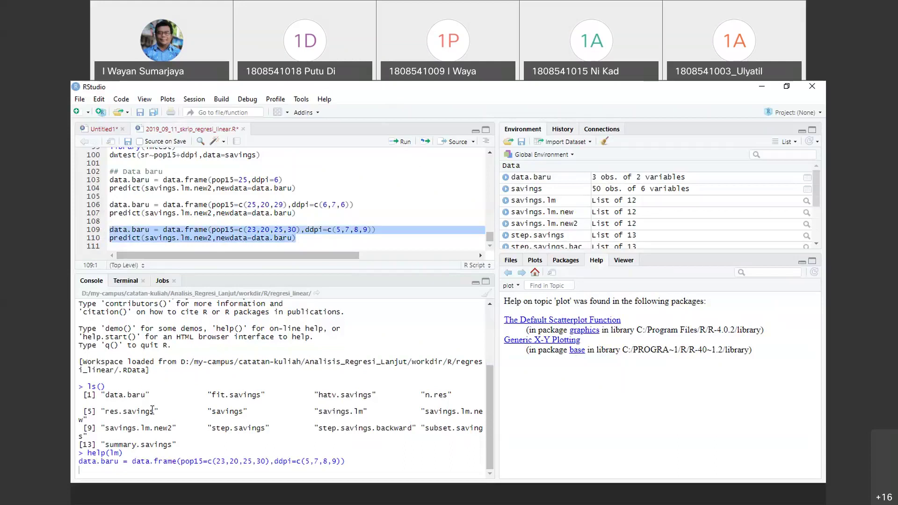
{"action": "right_click", "coordinate": [271, 240]}
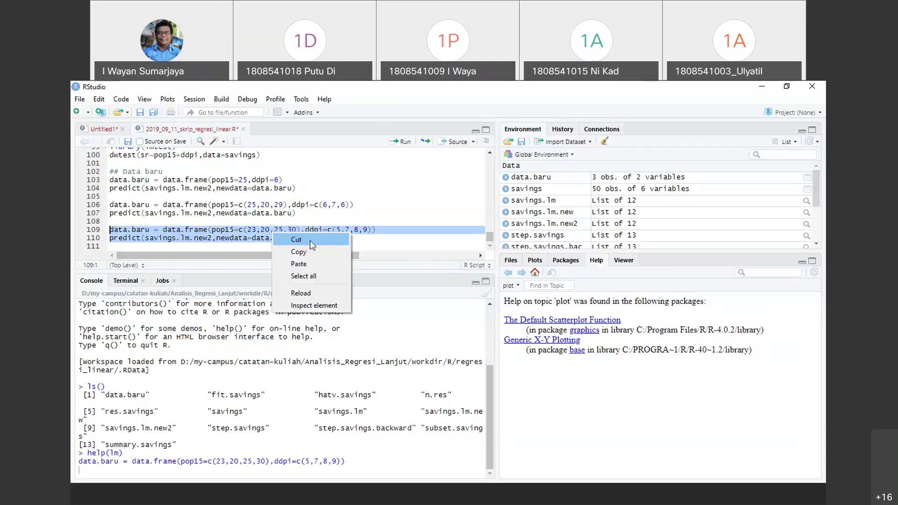
{"action": "left_click", "coordinate": [186, 479]}
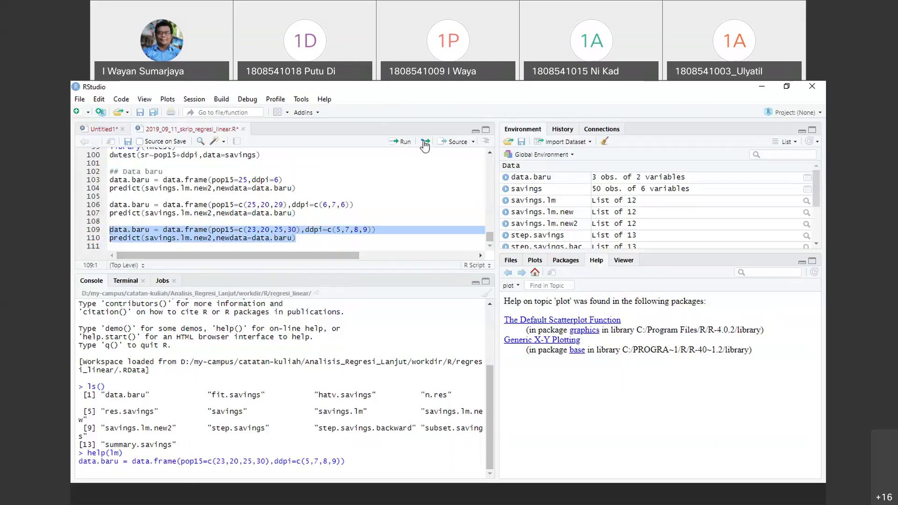
{"action": "left_click", "coordinate": [398, 143]}
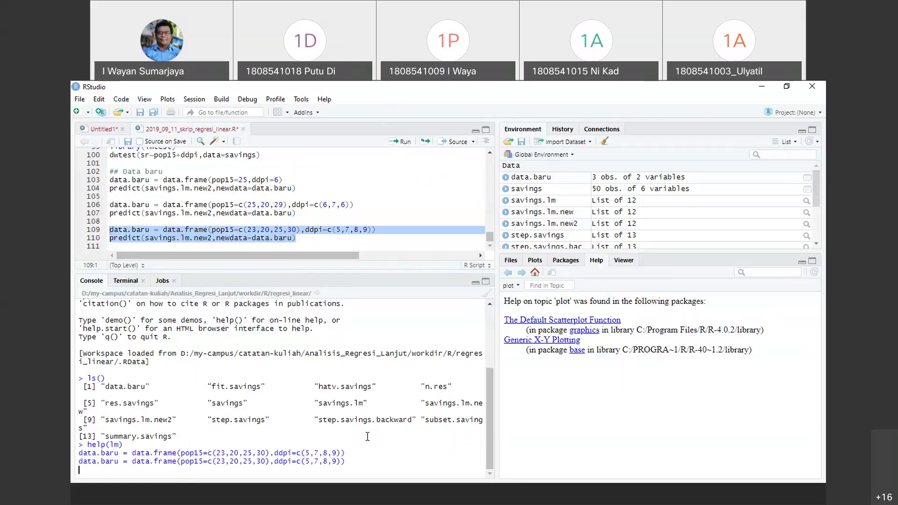
{"action": "left_click_drag", "start_coordinate": [300, 238], "coordinate": [109, 238]}
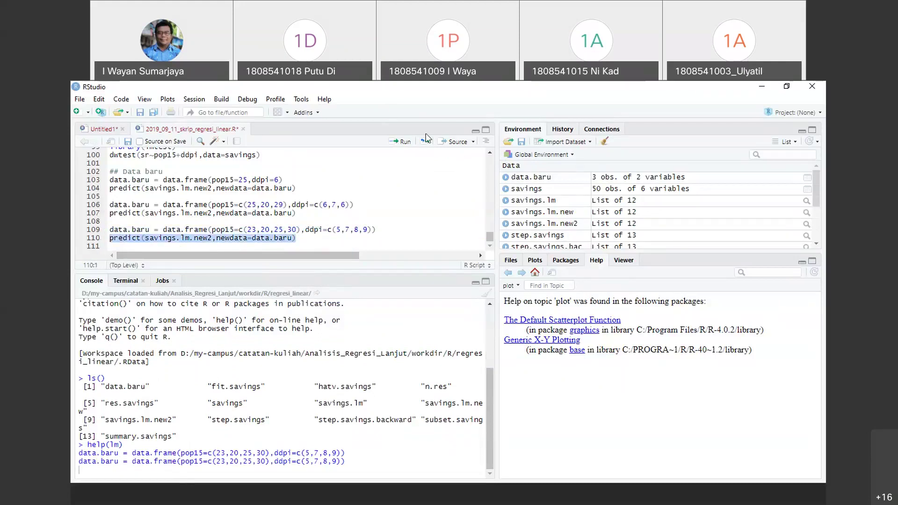
{"action": "left_click", "coordinate": [400, 142]}
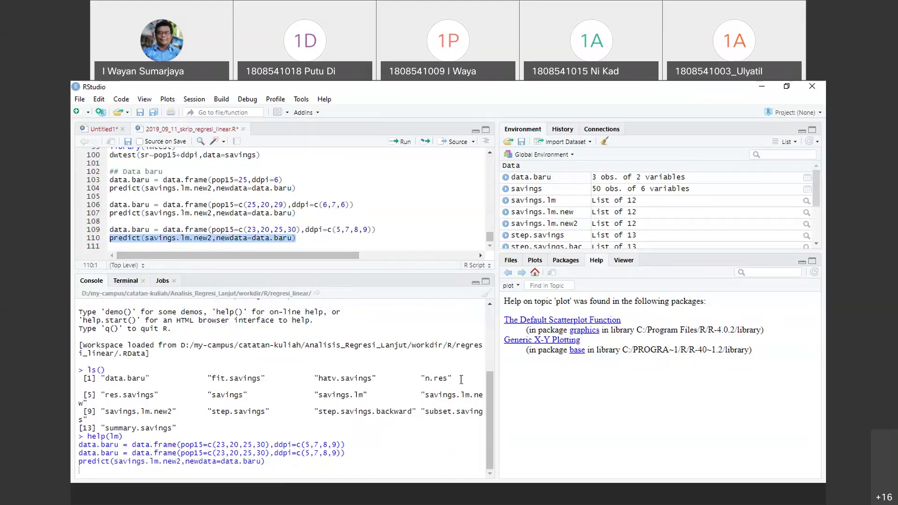
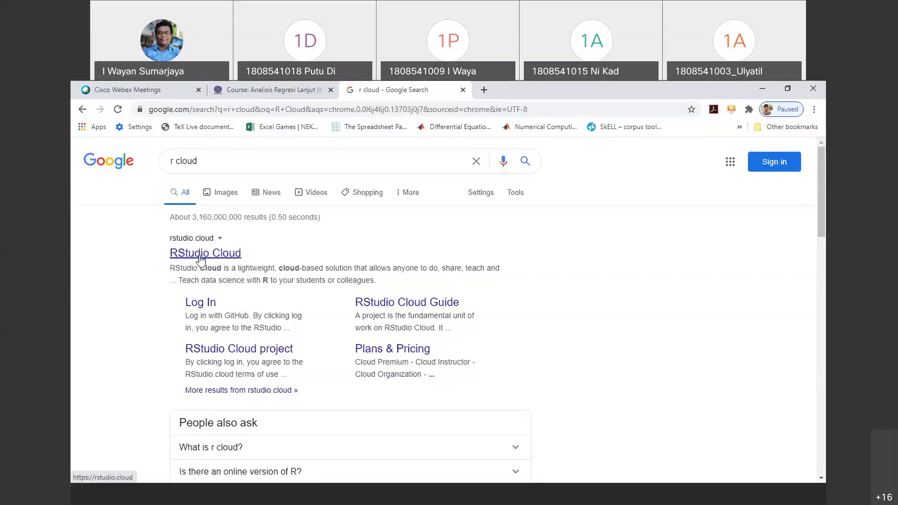
Open the RStudio Cloud site from the search results and go to its login page
{"action": "left_click", "coordinate": [215, 253]}
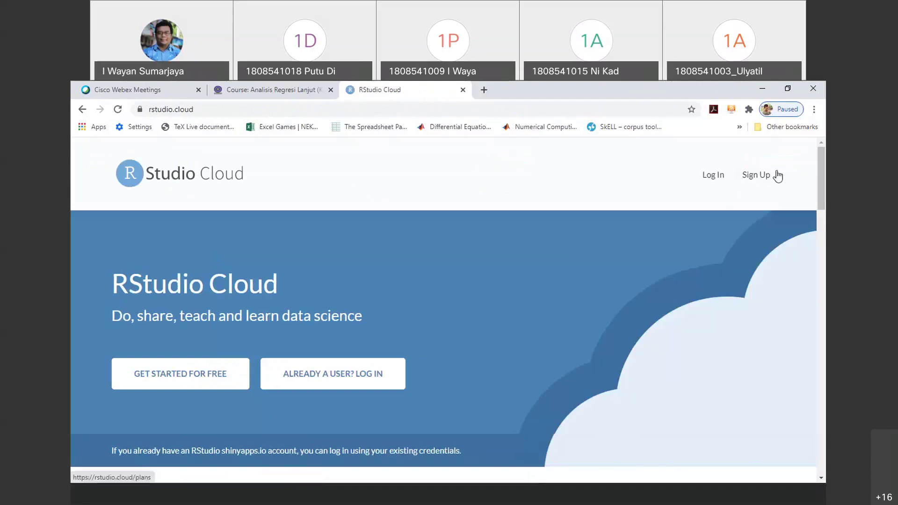
{"action": "left_click", "coordinate": [709, 179]}
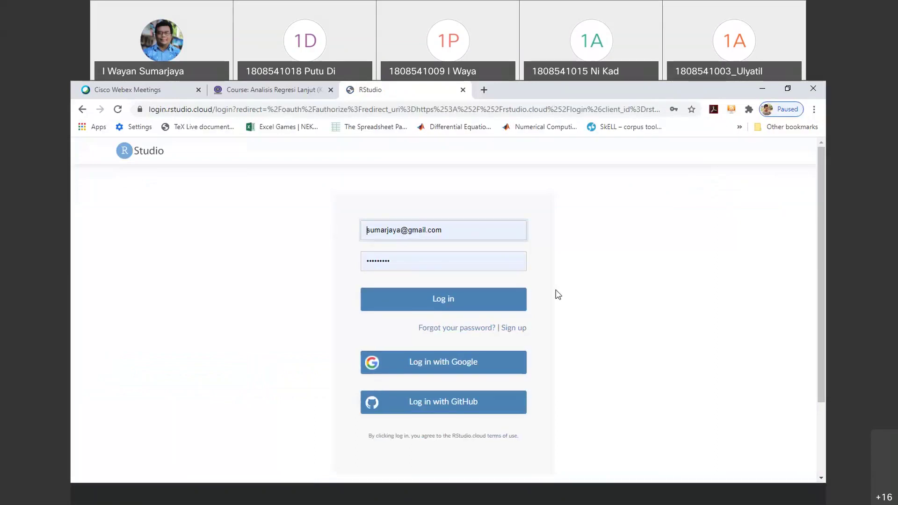
Log in to RStudio Cloud and start a new project next to latihan 1 and latihan 2
{"action": "left_click", "coordinate": [449, 296]}
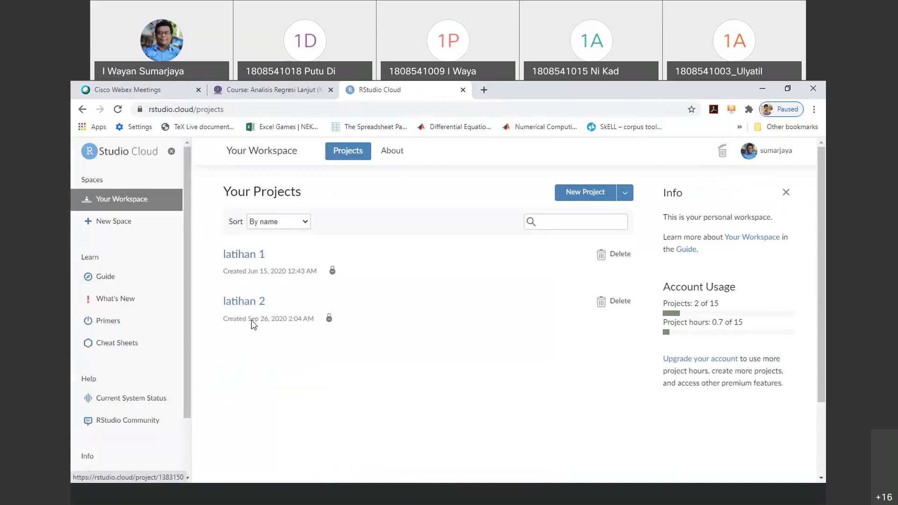
{"action": "left_click", "coordinate": [602, 197]}
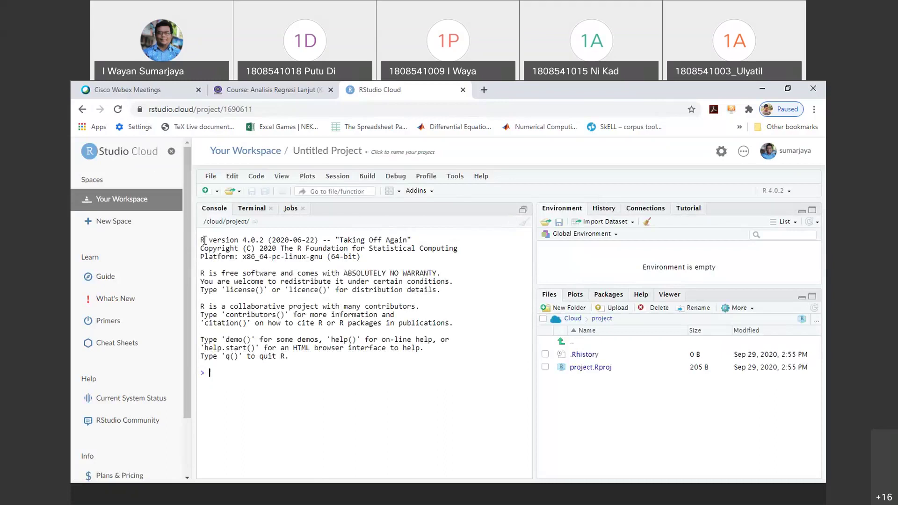
Let the new project's R 4.0.2 console finish starting and return to its prompt
{"action": "left_click_drag", "start_coordinate": [204, 240], "coordinate": [384, 374]}
{"action": "left_click", "coordinate": [383, 373]}
Rename the Untitled Project to 'Analisis Regresi Berganda'
{"action": "left_click", "coordinate": [341, 150]}
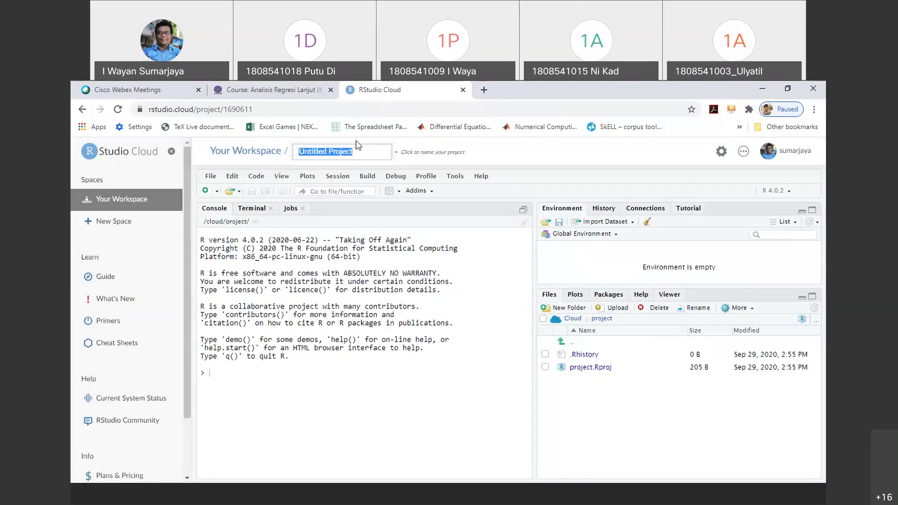
{"action": "type", "text": "Analis"}
{"action": "key", "text": "BackSpace"}
{"action": "type", "text": "sis Regresi Berganda"}
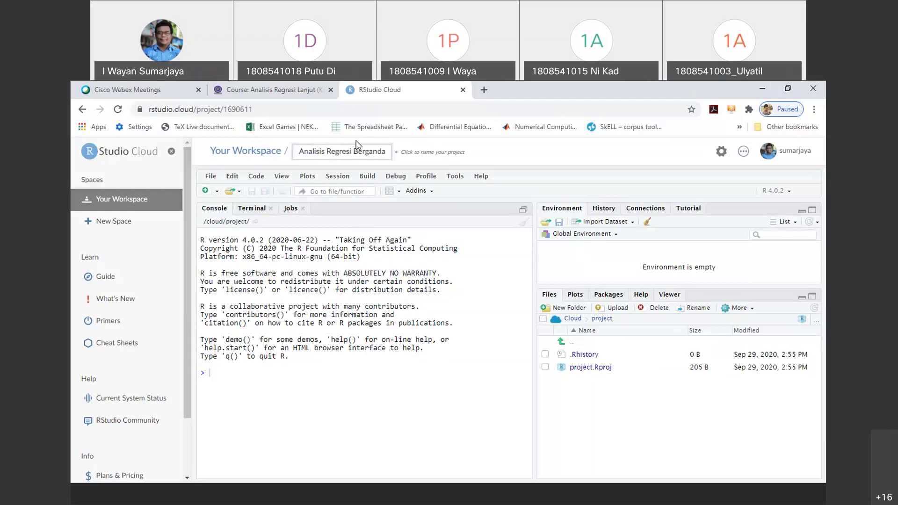
{"action": "key", "text": "Return"}
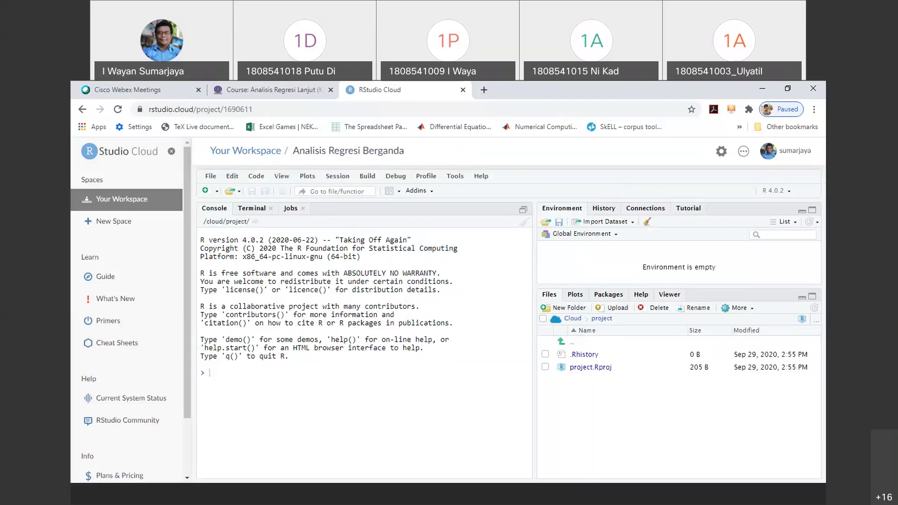
Start an Import Dataset From Excel and agree to install the readxl and Rcpp packages
{"action": "left_click", "coordinate": [212, 178]}
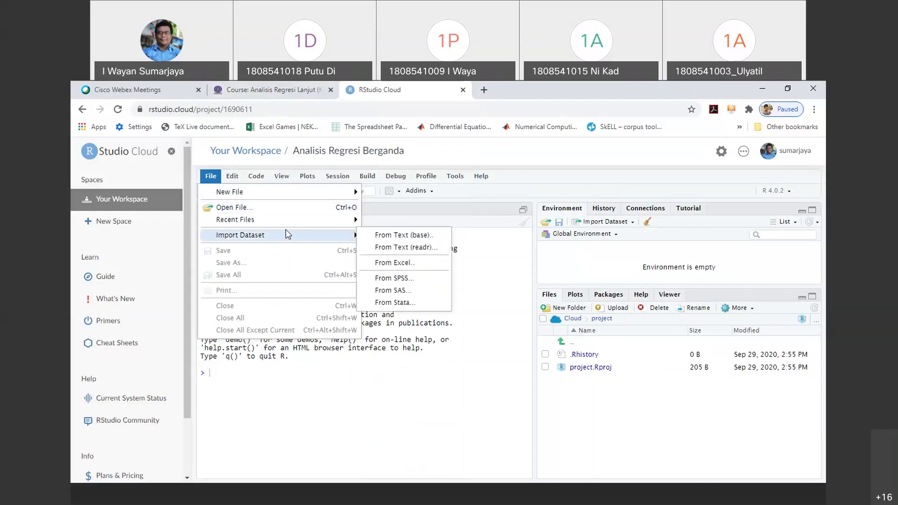
{"action": "mouse_move", "coordinate": [296, 240]}
{"action": "left_click", "coordinate": [412, 262]}
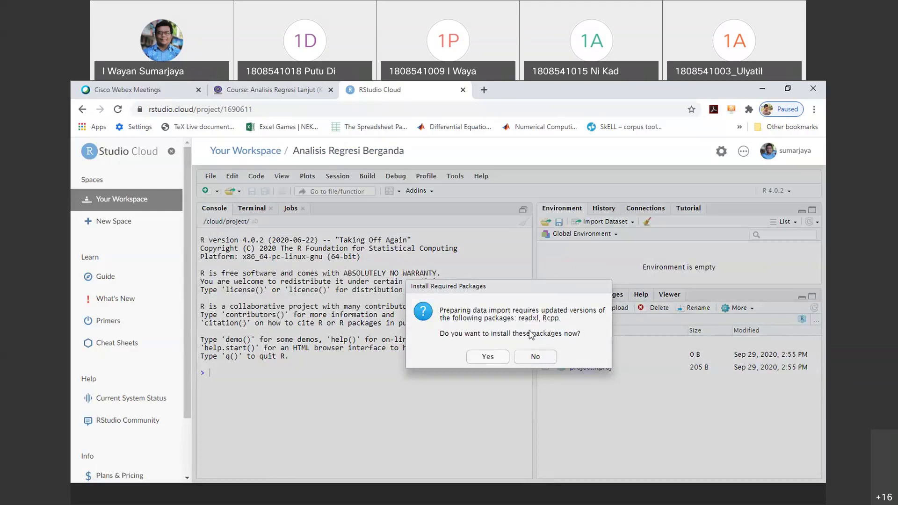
{"action": "left_click", "coordinate": [487, 357]}
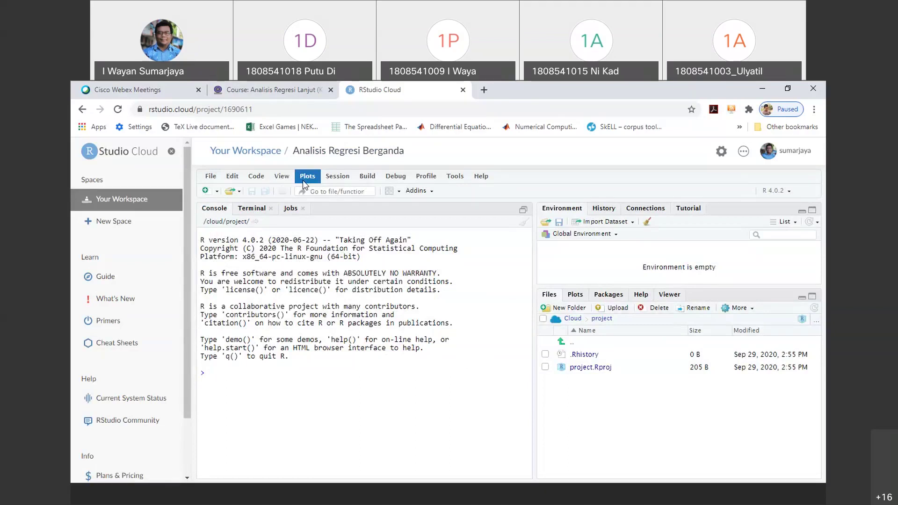
{"action": "left_click", "coordinate": [792, 193]}
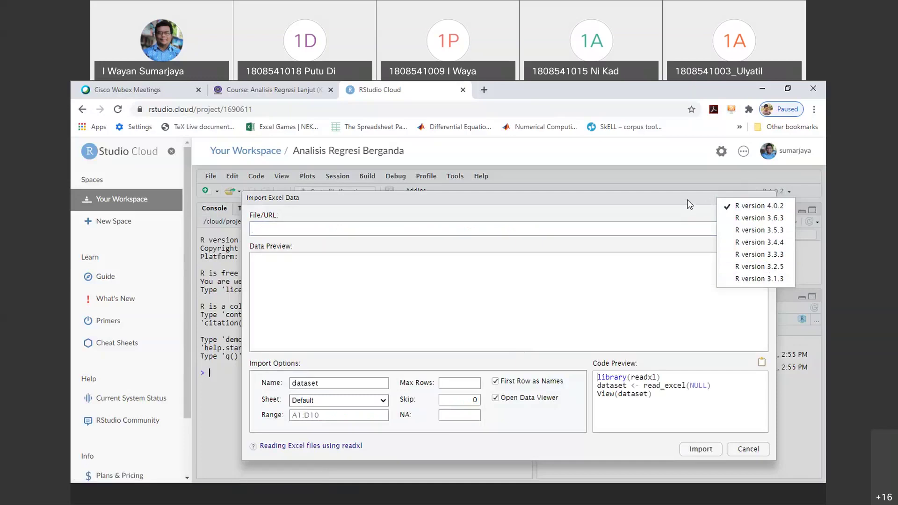
{"action": "left_click", "coordinate": [720, 213]}
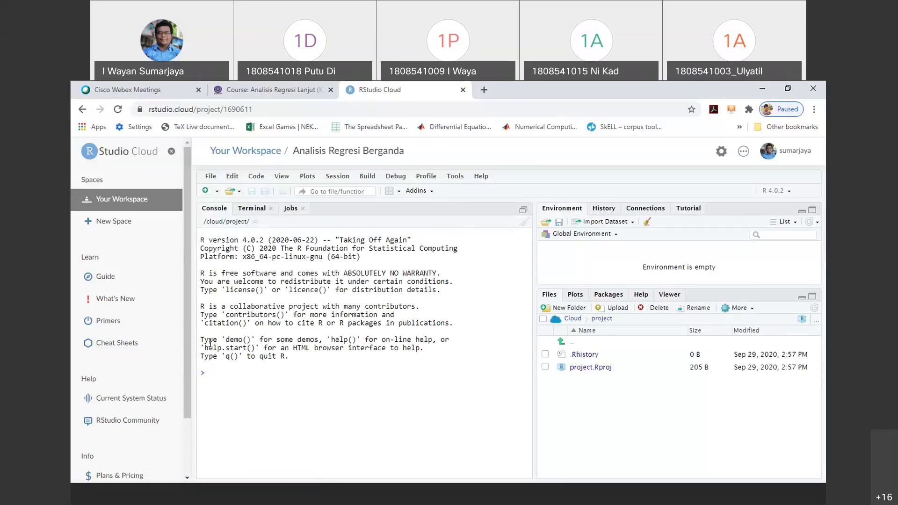
Reopen the Excel import, browse for a file and check the local savings CSV
{"action": "left_click", "coordinate": [216, 178]}
{"action": "mouse_move", "coordinate": [283, 240]}
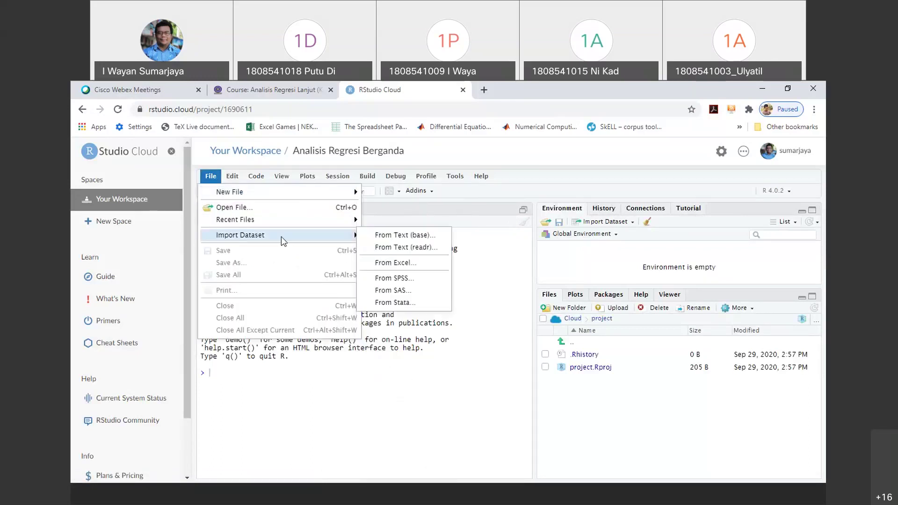
{"action": "left_click", "coordinate": [414, 265]}
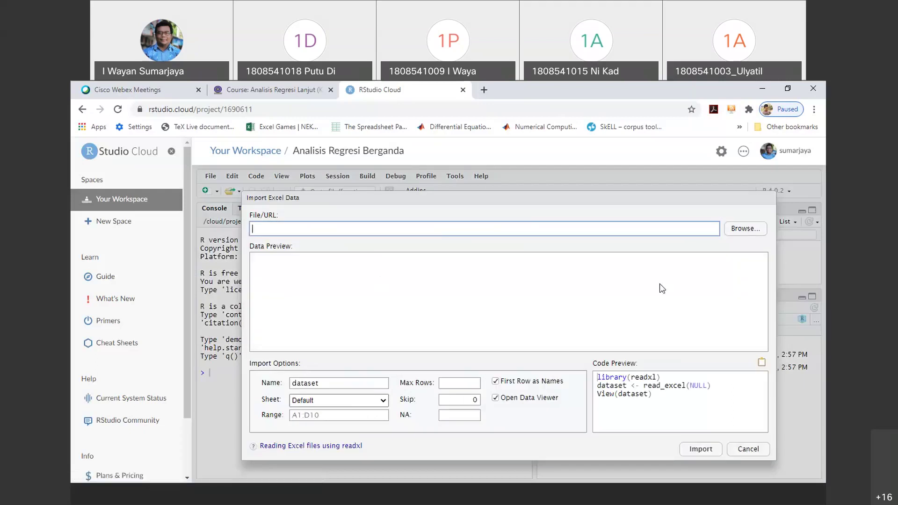
{"action": "left_click", "coordinate": [745, 228]}
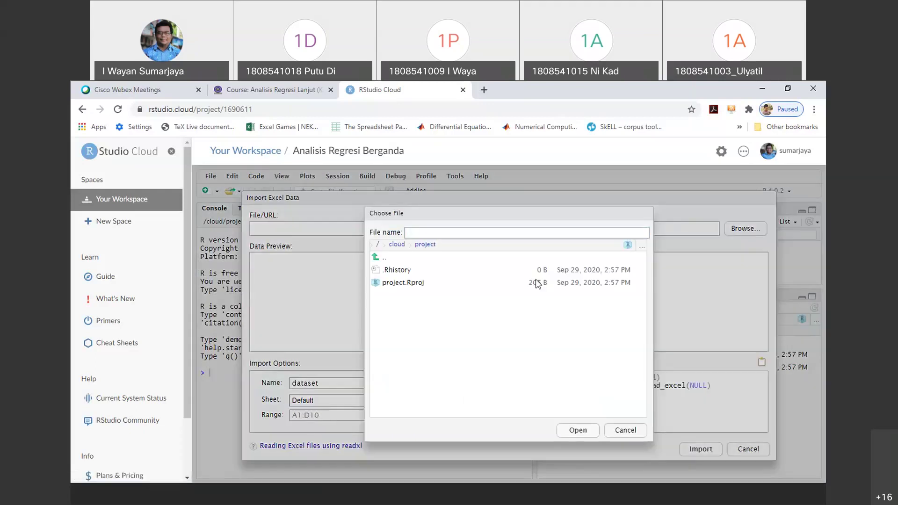
{"action": "left_click", "coordinate": [551, 498]}
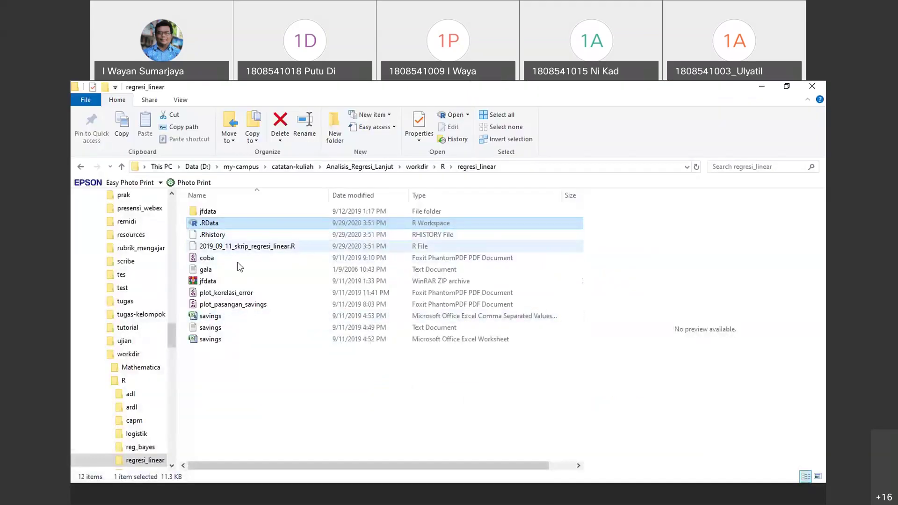
{"action": "left_click", "coordinate": [236, 316]}
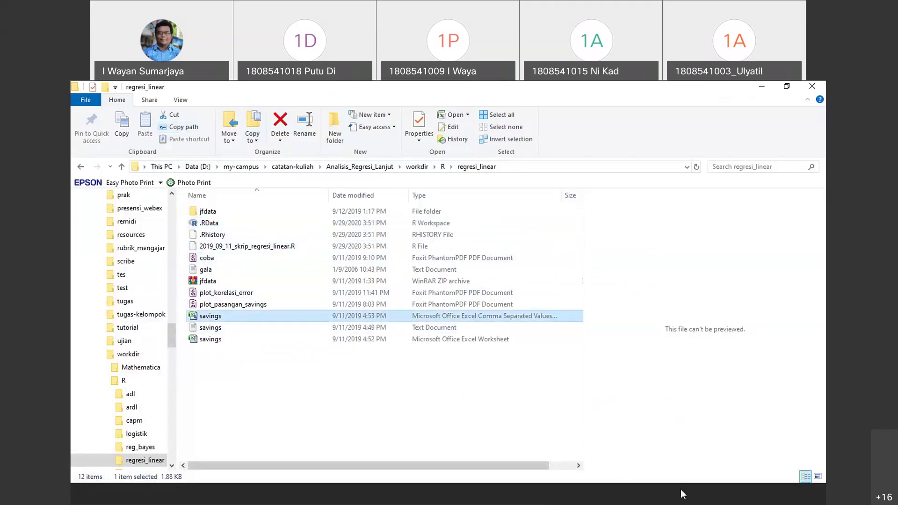
{"action": "left_click", "coordinate": [575, 490]}
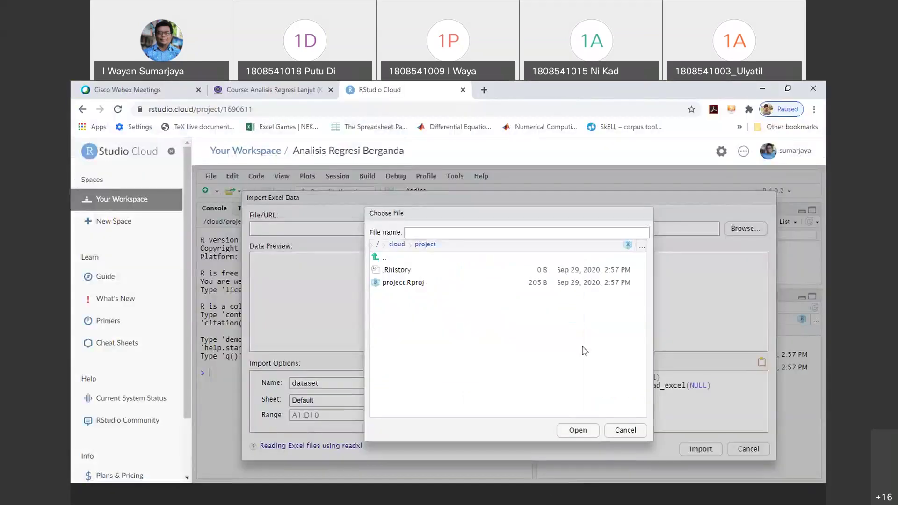
Try pasting the savings.csv path into Go To Folder, then cancel the file chooser
{"action": "left_click", "coordinate": [454, 233]}
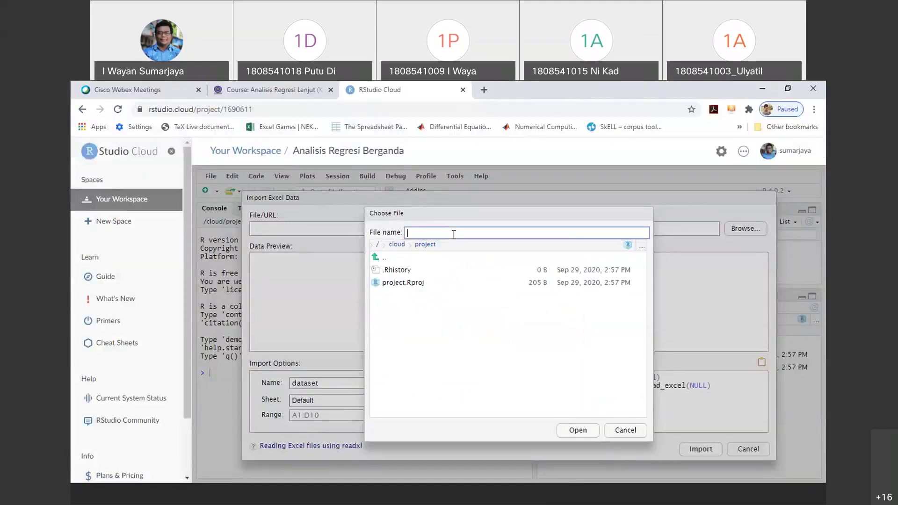
{"action": "right_click", "coordinate": [453, 233]}
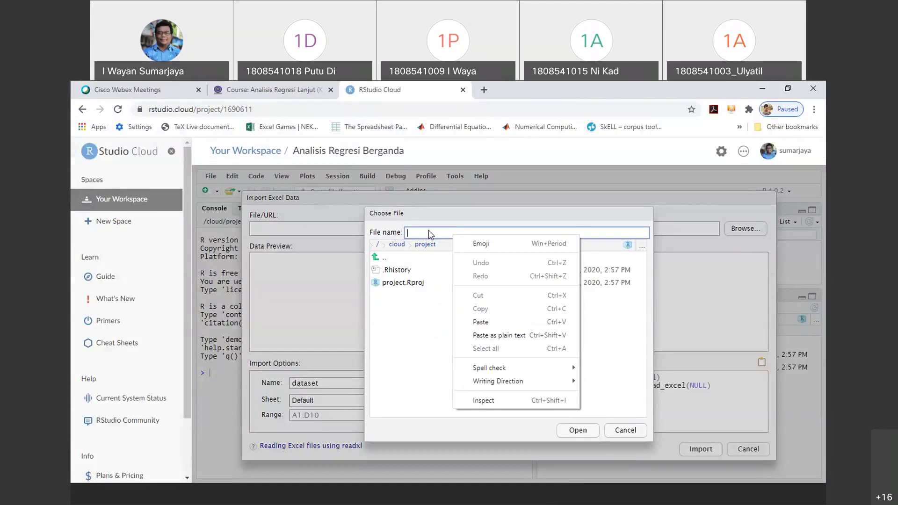
{"action": "key", "text": "Escape"}
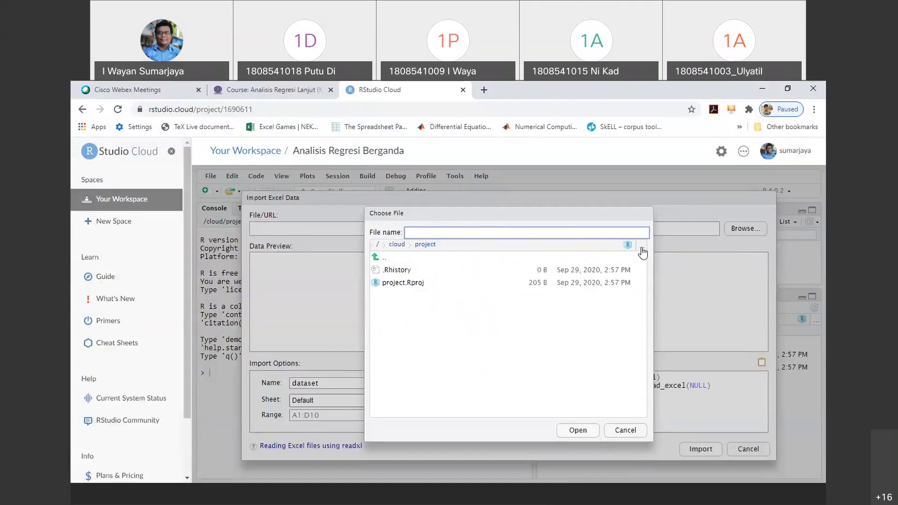
{"action": "left_click", "coordinate": [641, 246]}
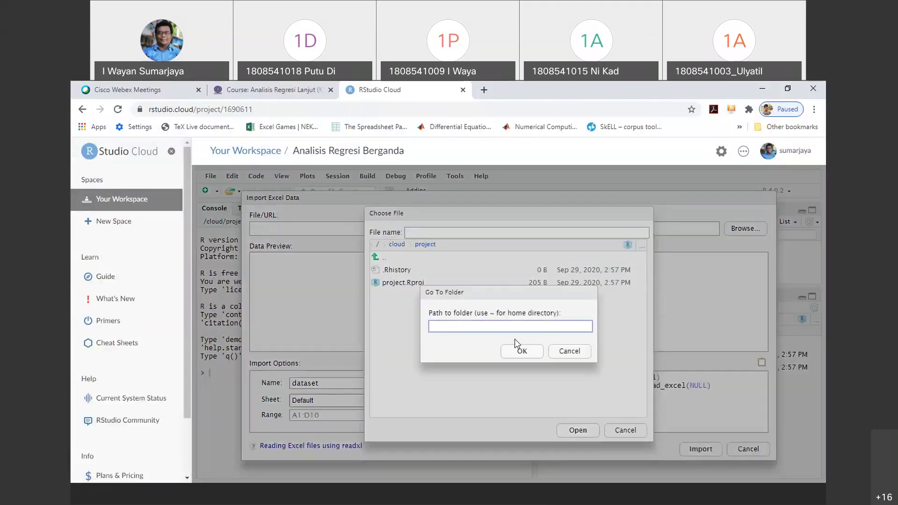
{"action": "key", "text": "ctrl+v"}
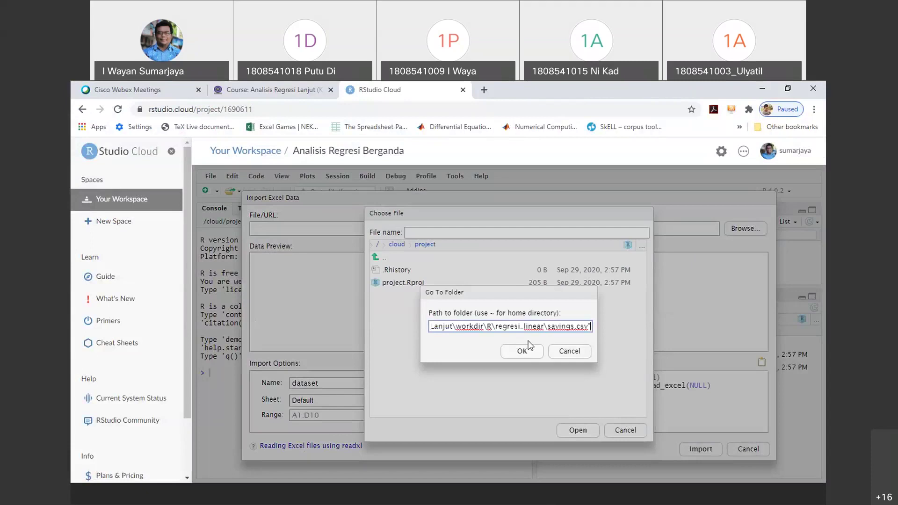
{"action": "left_click", "coordinate": [520, 351]}
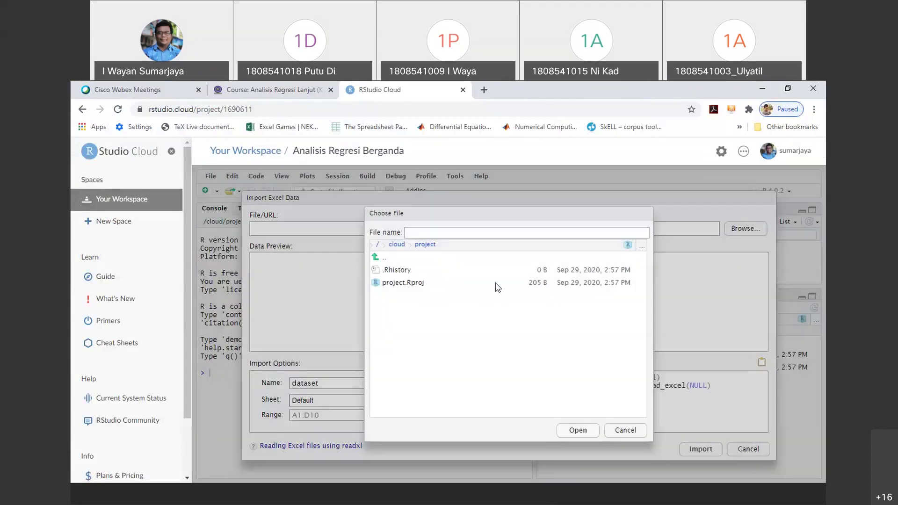
{"action": "left_click", "coordinate": [624, 431]}
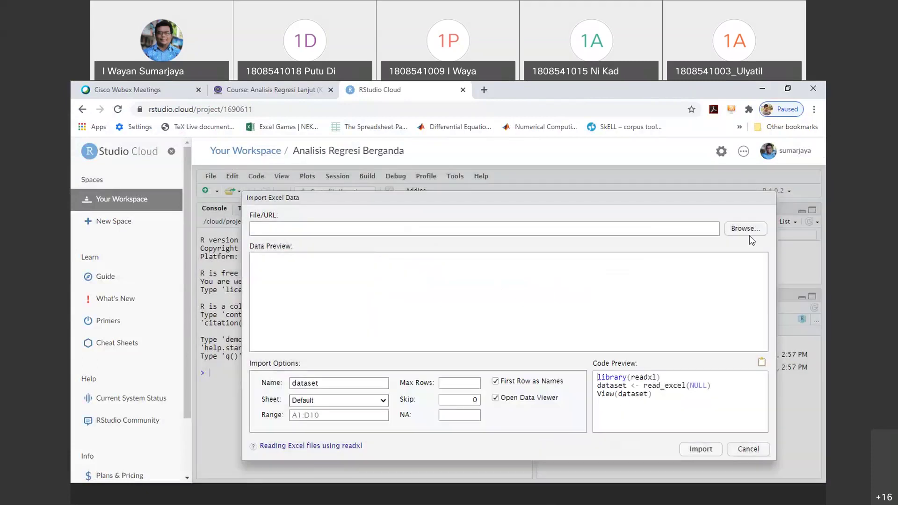
Reopen the file chooser, dismiss the folder path box, and close it without a file
{"action": "left_click", "coordinate": [749, 228]}
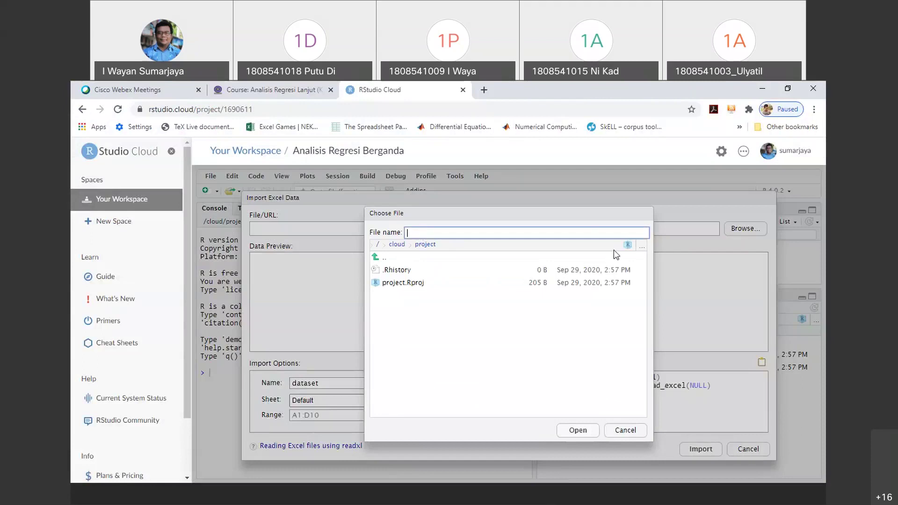
{"action": "left_click", "coordinate": [642, 247]}
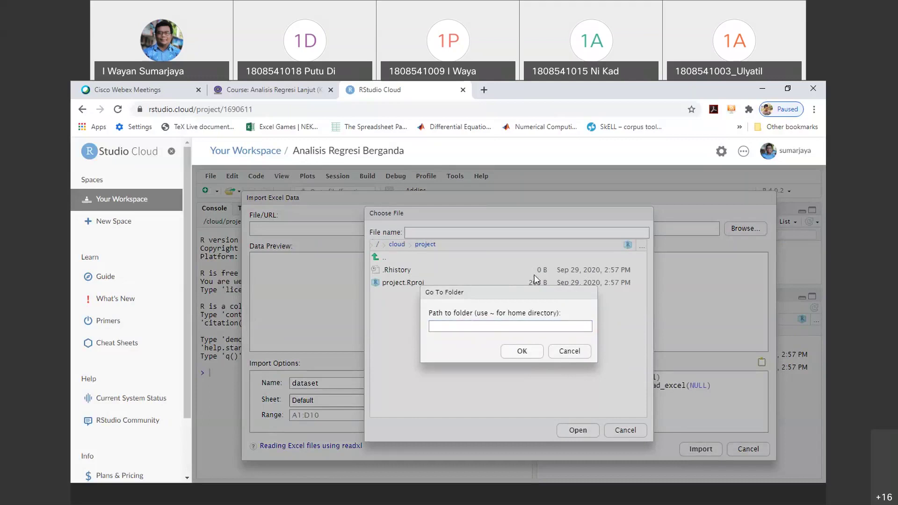
{"action": "left_click", "coordinate": [569, 351]}
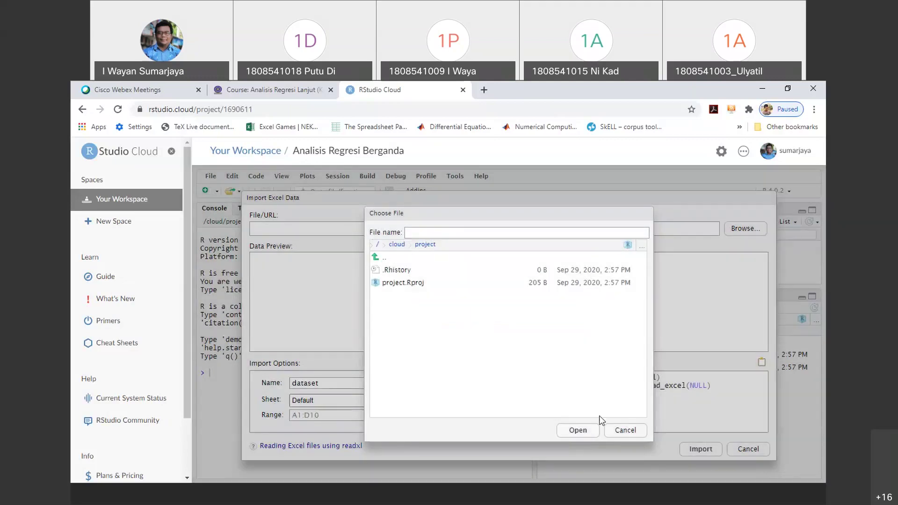
{"action": "left_click", "coordinate": [629, 431]}
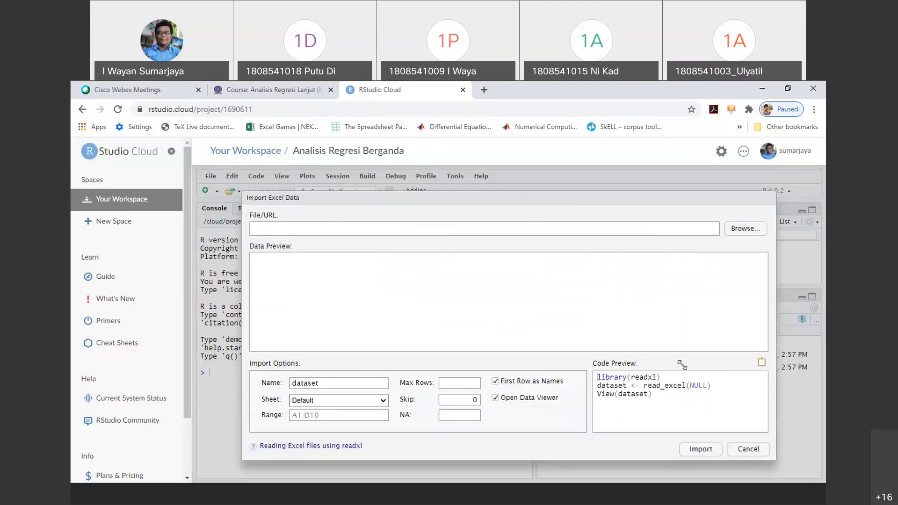
Move the Import Excel Data dialog aside and run the import with no file chosen
{"action": "left_click_drag", "start_coordinate": [638, 196], "coordinate": [568, 180]}
{"action": "left_click", "coordinate": [631, 434]}
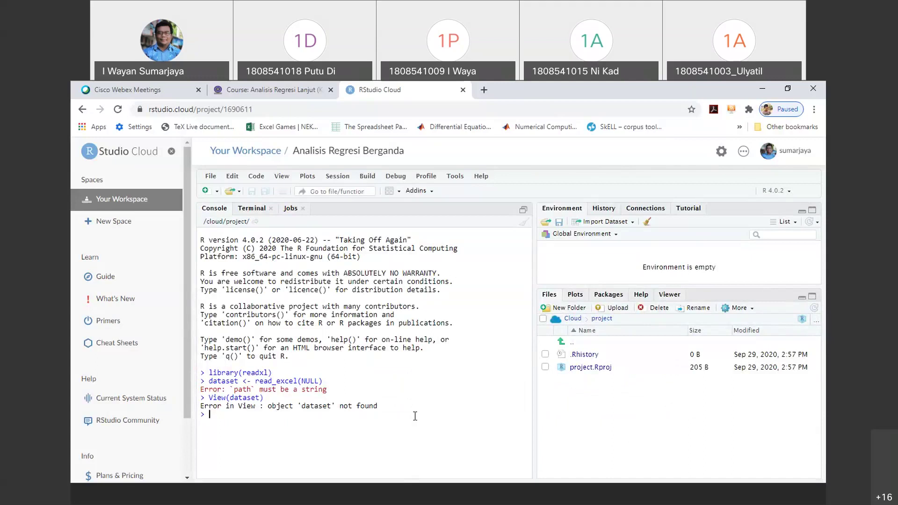
{"action": "left_click", "coordinate": [560, 497]}
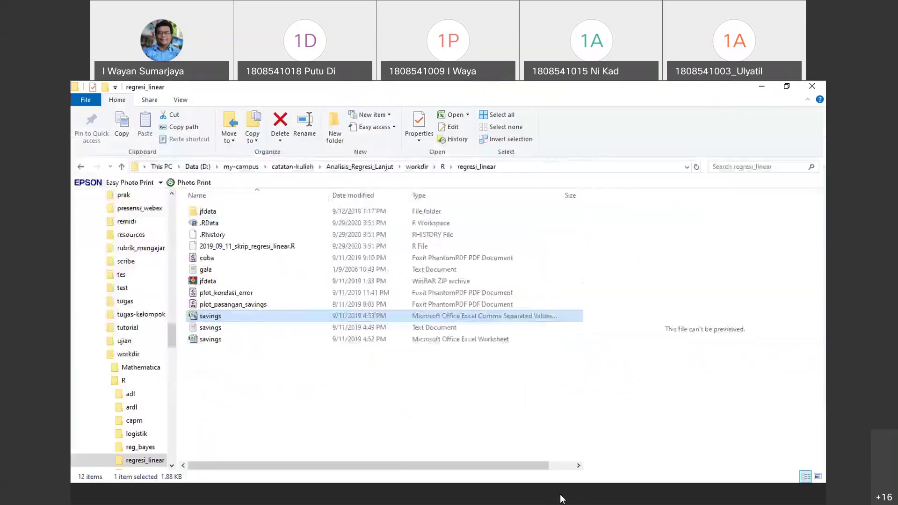
{"action": "left_click", "coordinate": [567, 498]}
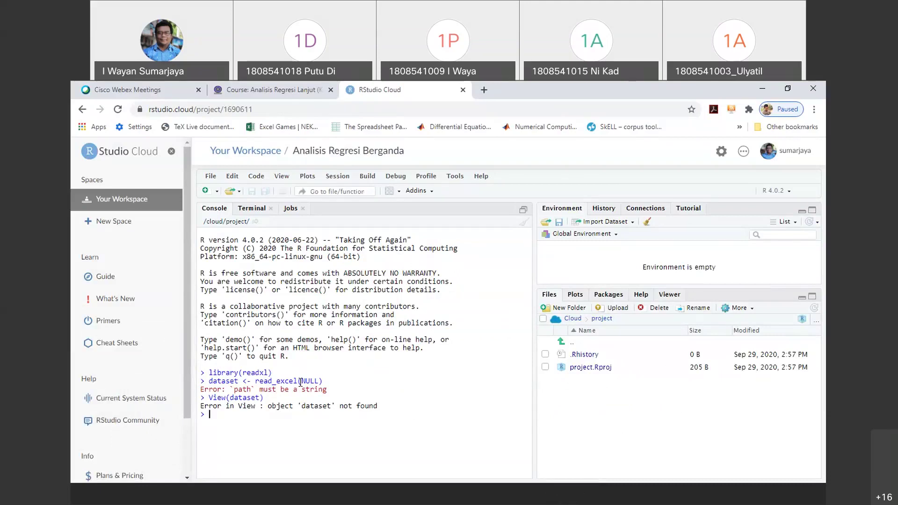
Enter x = 1:100 and y = 1:100, fit reg.xy = lm(y~x), and print summary(reg.xy)
{"action": "type", "text": "x = 1:100"}
{"action": "key", "text": "Return"}
{"action": "type", "text": "y"}
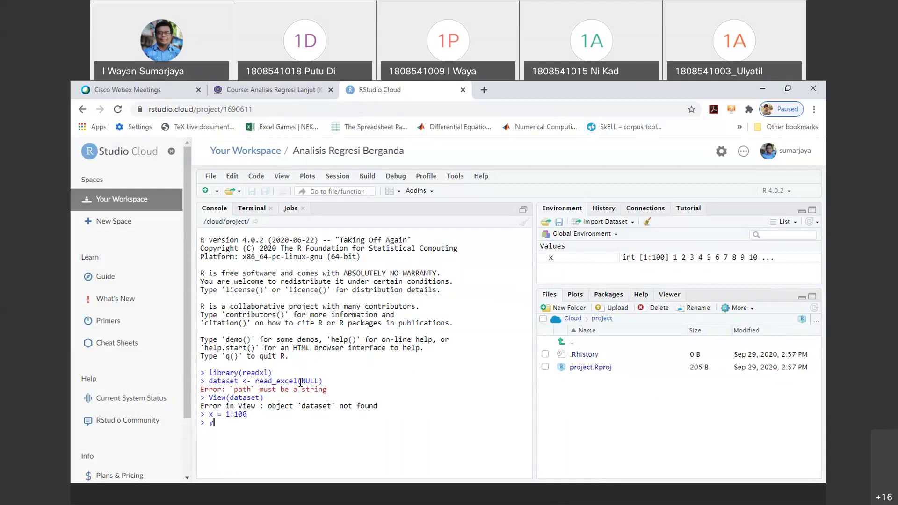
{"action": "type", "text": " = 1:100"}
{"action": "key", "text": "Return"}
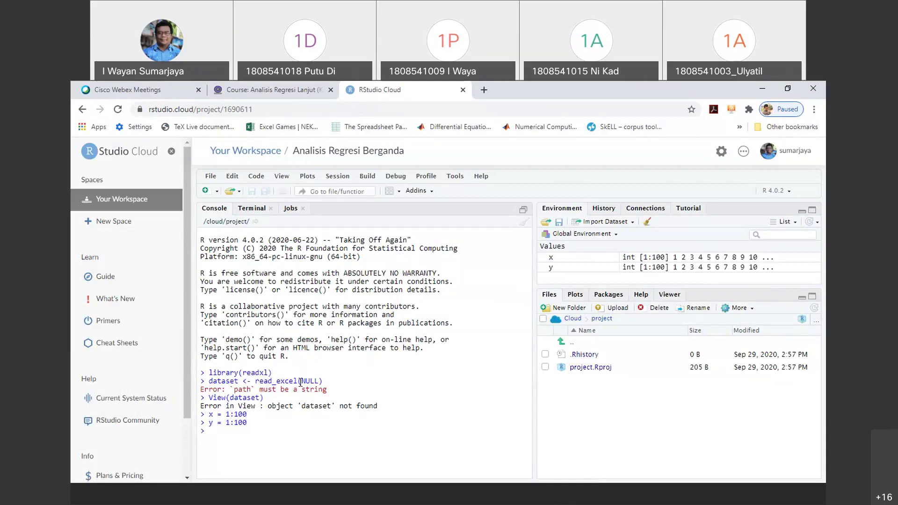
{"action": "type", "text": "reg.x"}
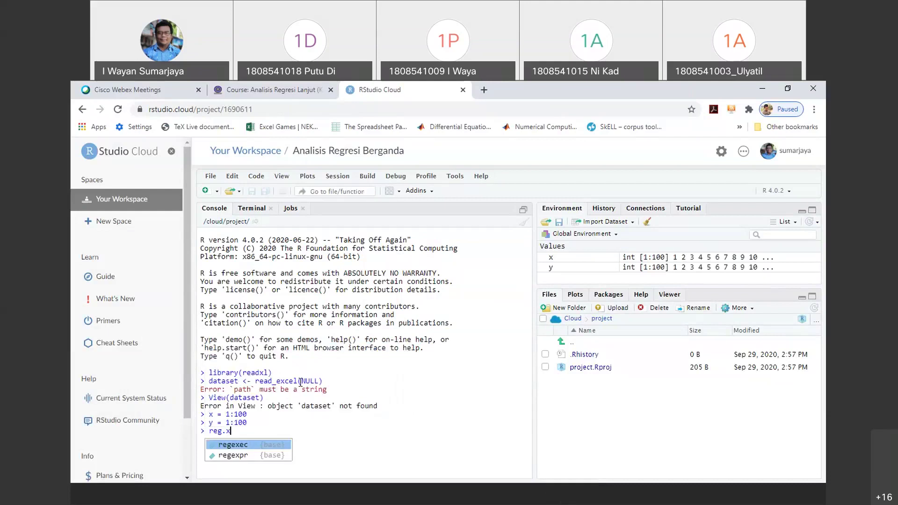
{"action": "type", "text": "y ="}
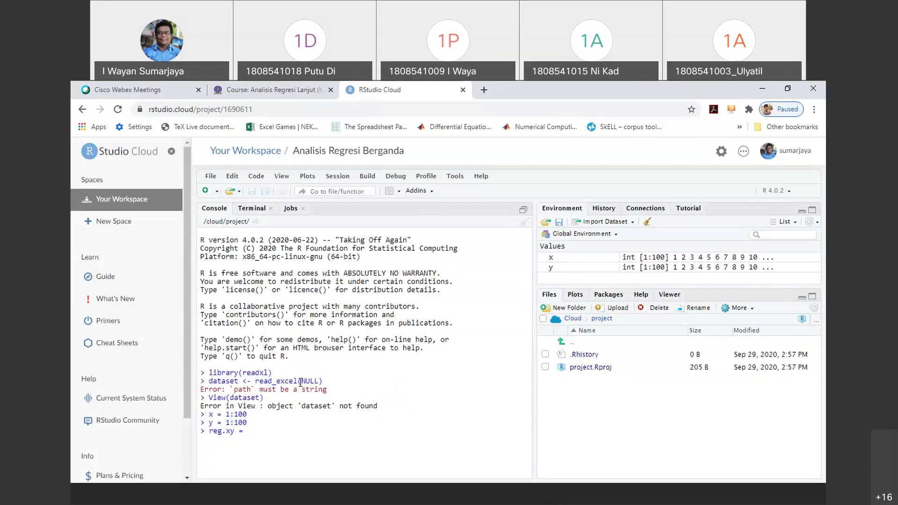
{"action": "type", "text": " lm("}
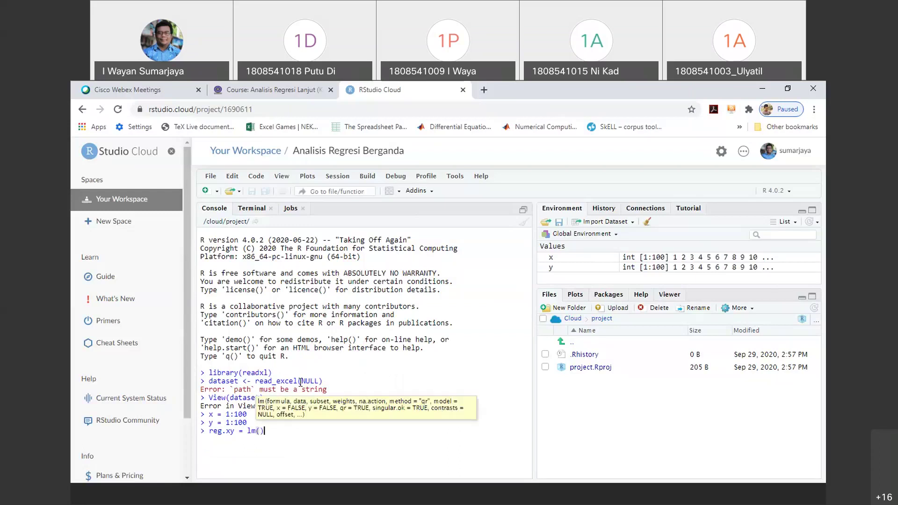
{"action": "type", "text": "y~x"}
{"action": "key", "text": "Return"}
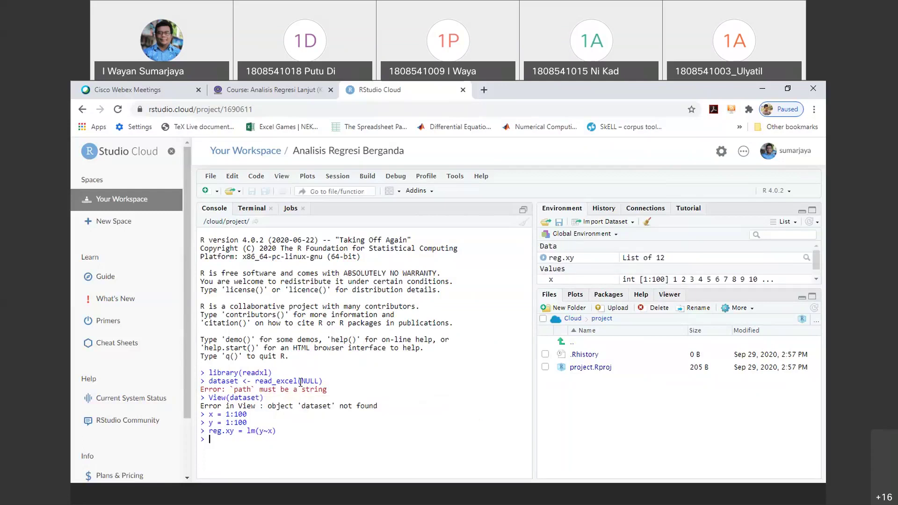
{"action": "type", "text": "summary(reg.xy"}
{"action": "key", "text": "Return"}
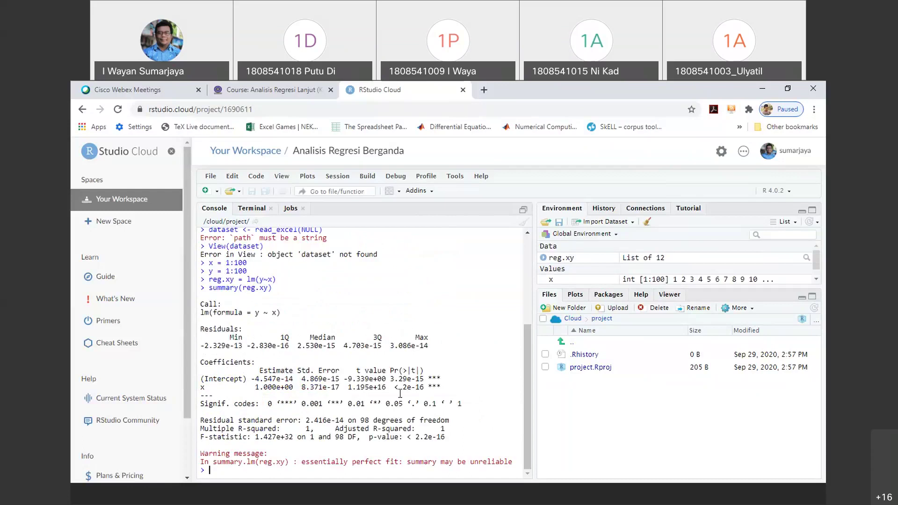
Review the reg.xy summary output and enlarge the Environment pane to list x and y
{"action": "left_click_drag", "start_coordinate": [442, 388], "coordinate": [328, 229]}
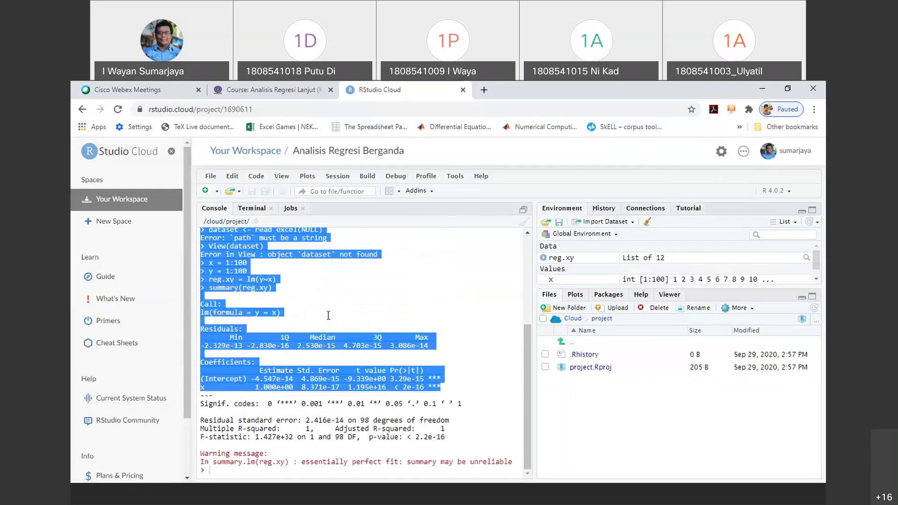
{"action": "left_click", "coordinate": [330, 286]}
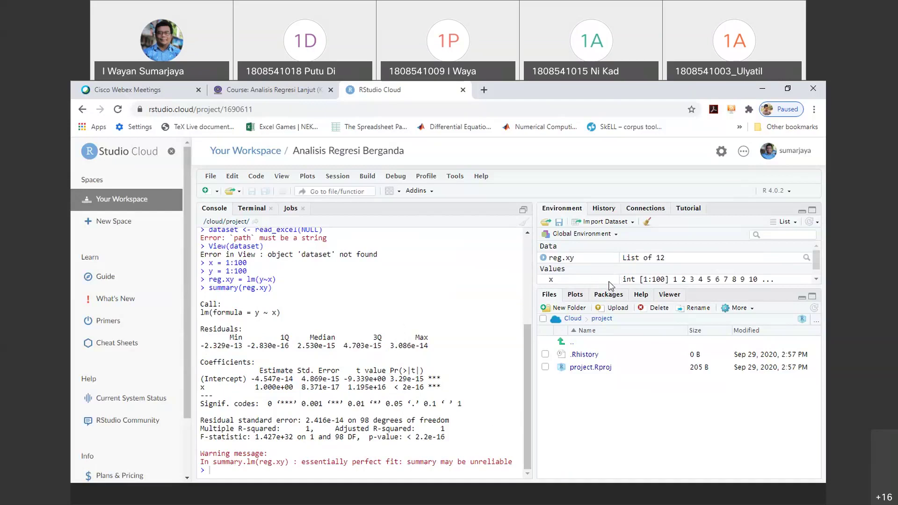
{"action": "left_click_drag", "start_coordinate": [614, 298], "coordinate": [613, 356]}
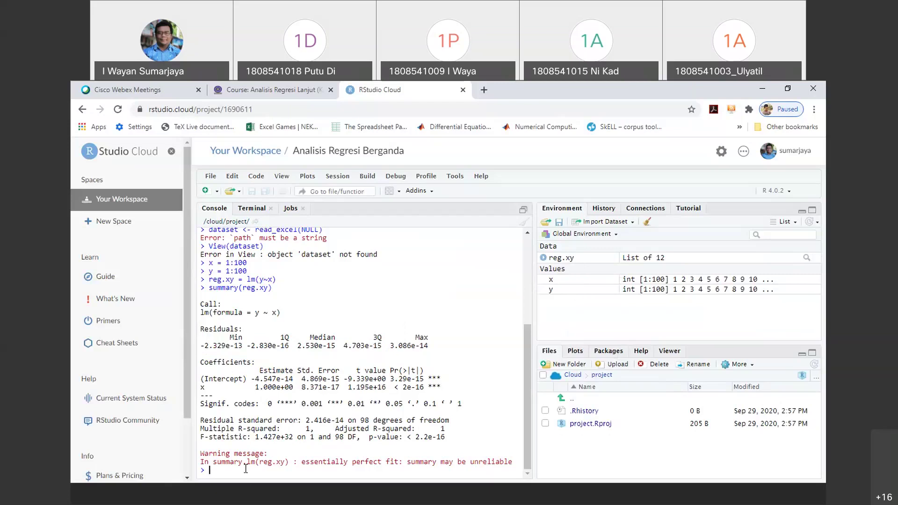
Run plot(reg.xy) and step through all four diagnostic plots to Residuals vs Leverage
{"action": "type", "text": "plot("}
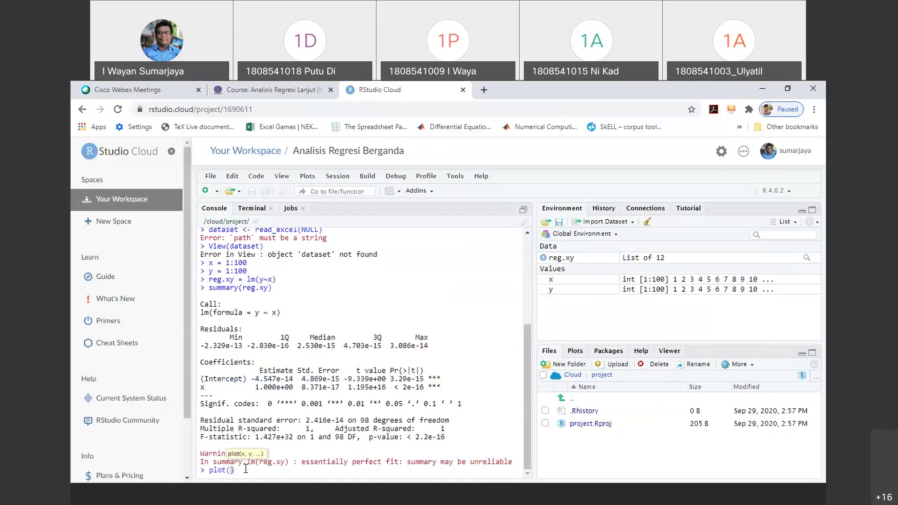
{"action": "type", "text": "reg.xy"}
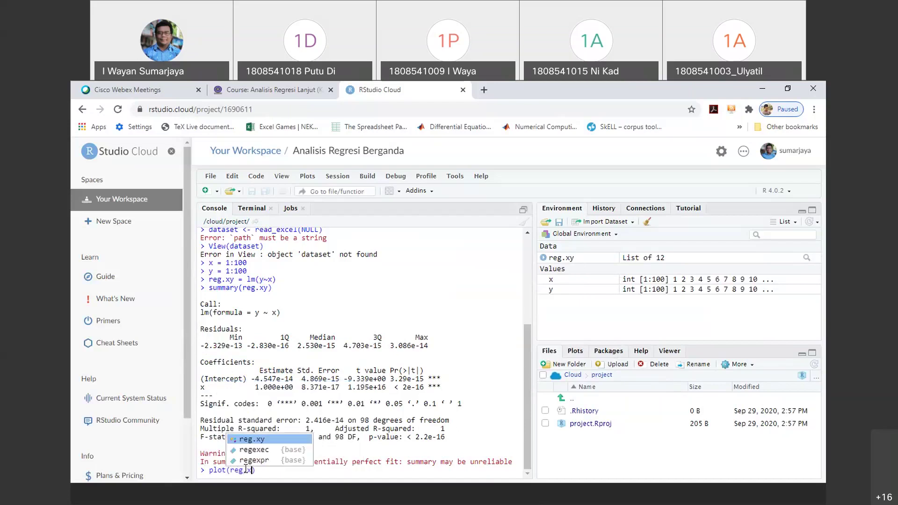
{"action": "key", "text": "Return"}
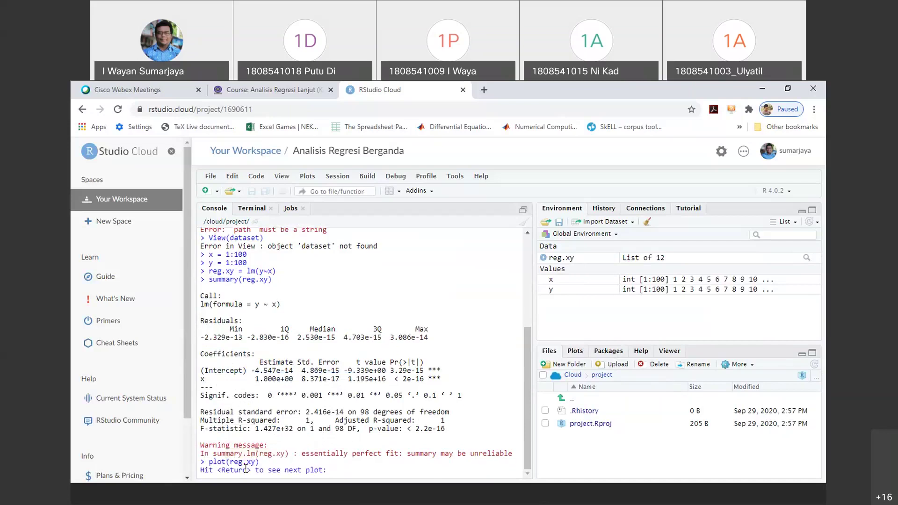
{"action": "key", "text": "Return"}
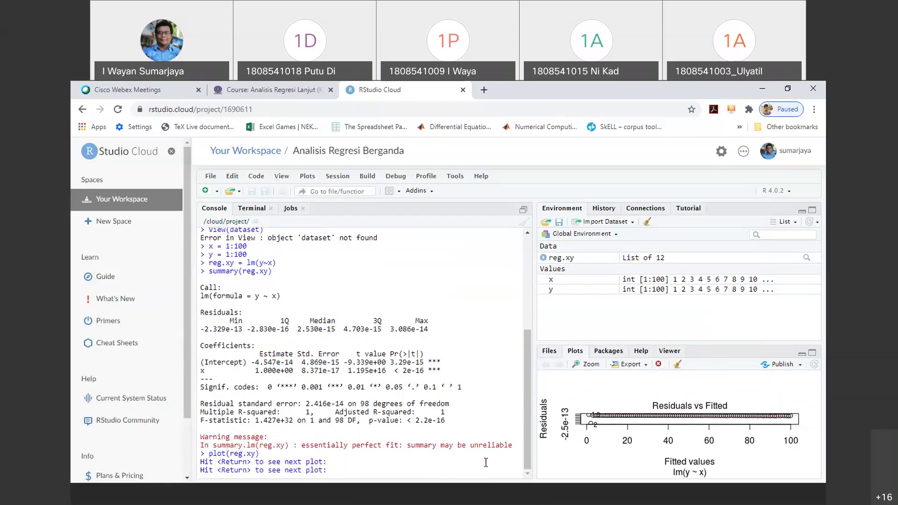
{"action": "double_click", "coordinate": [632, 351]}
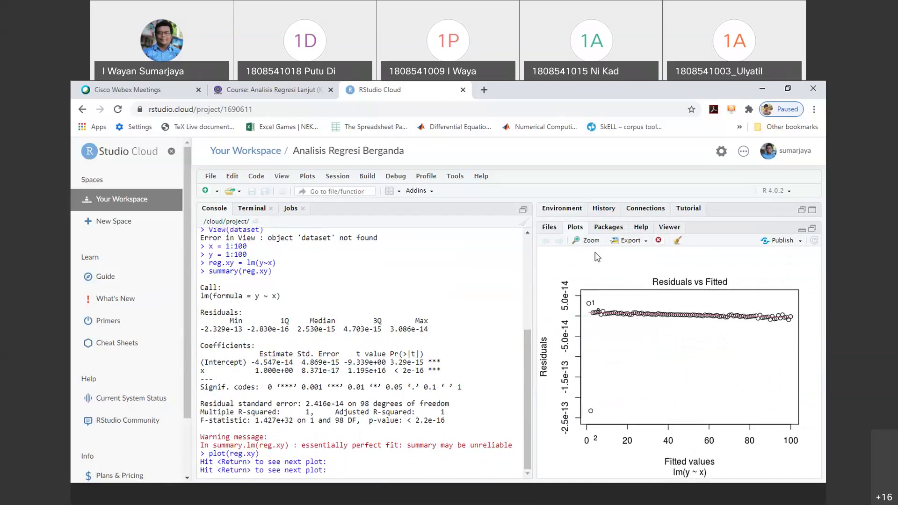
{"action": "key", "text": "Return"}
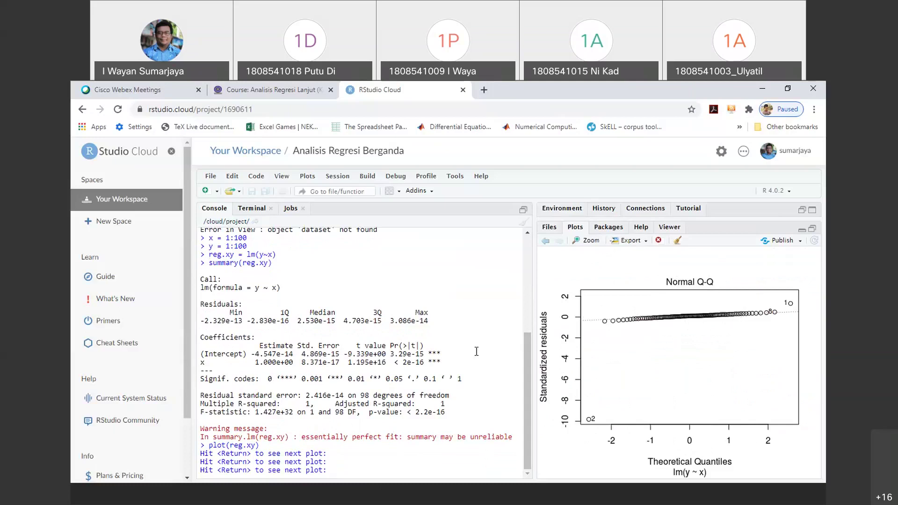
{"action": "key", "text": "Return"}
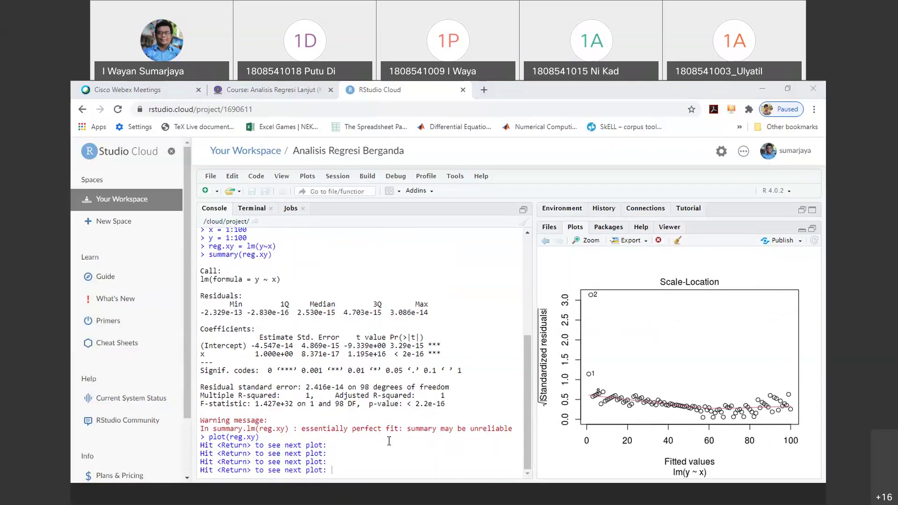
{"action": "left_click", "coordinate": [338, 470]}
{"action": "key", "text": "Return"}
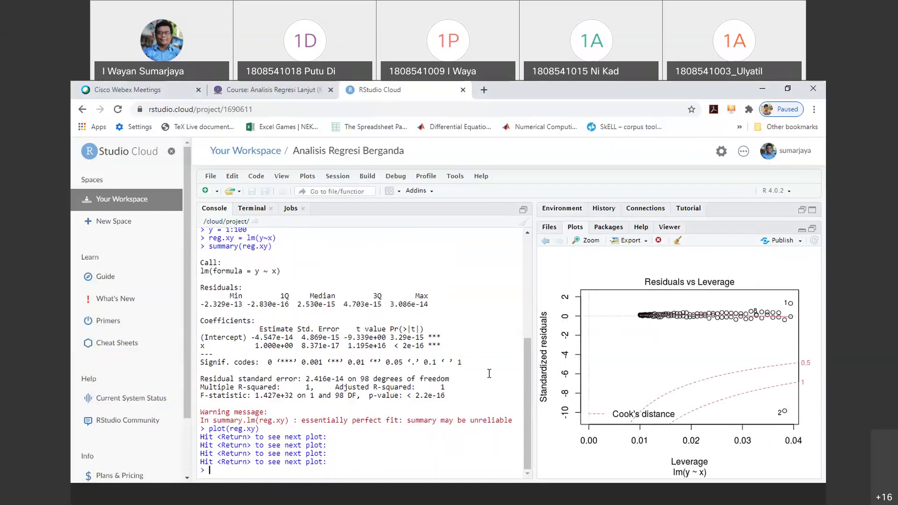
Store reg.xy's residuals as res.reg.xy and plot them against their index
{"action": "type", "text": "res.reg"}
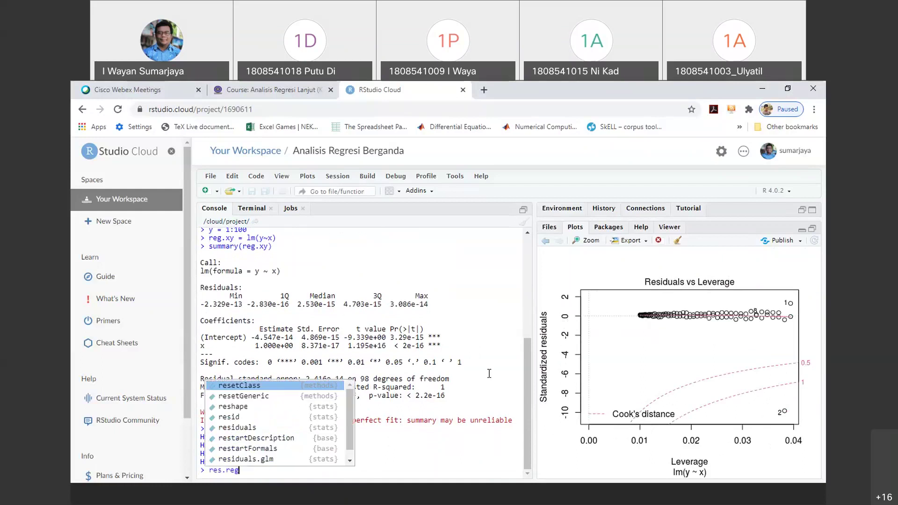
{"action": "type", "text": ".xy ="}
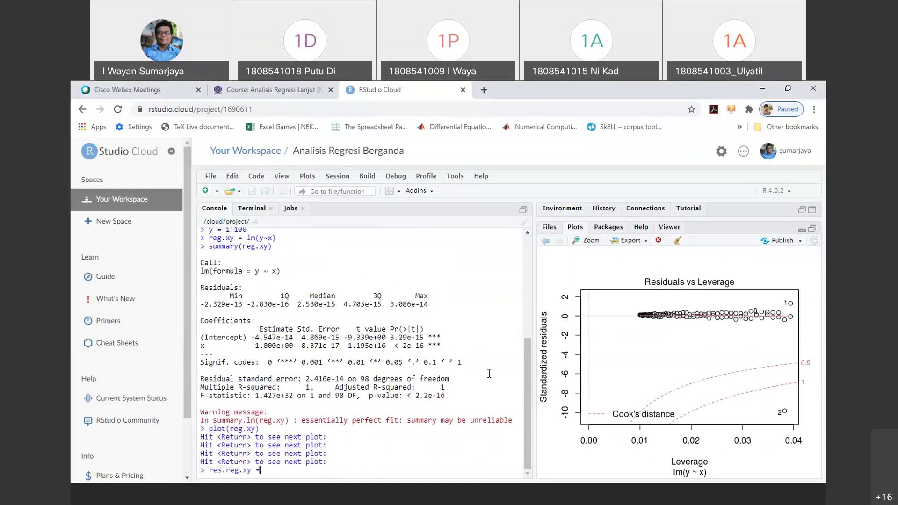
{"action": "type", "text": " residuals(reg.xy"}
{"action": "key", "text": "Return"}
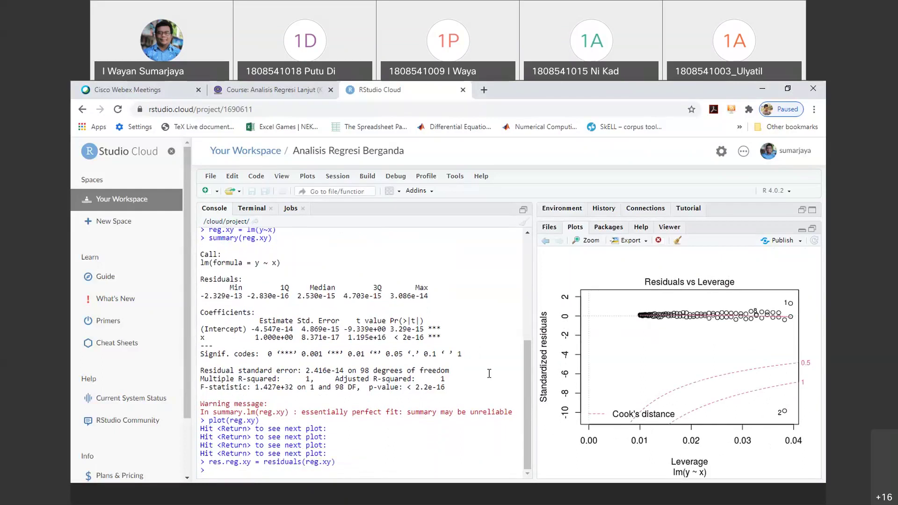
{"action": "type", "text": "plot(res.reg"}
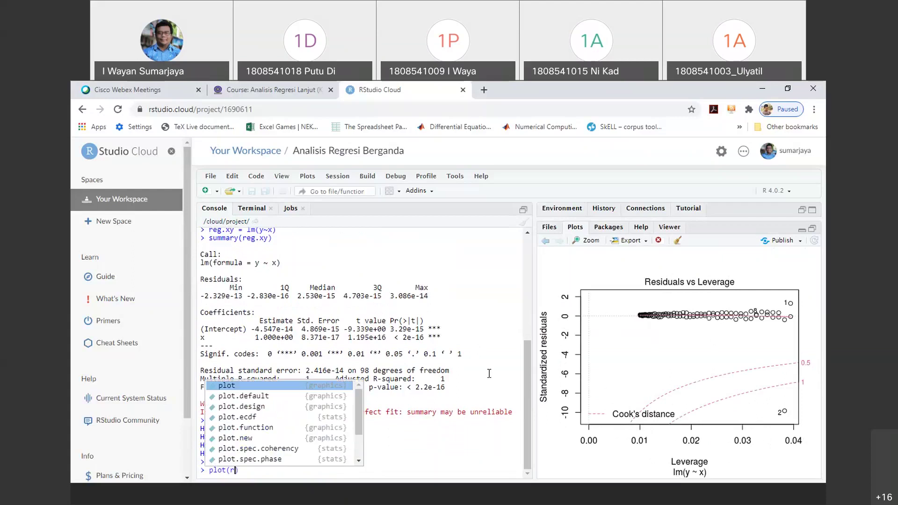
{"action": "type", "text": ".xy"}
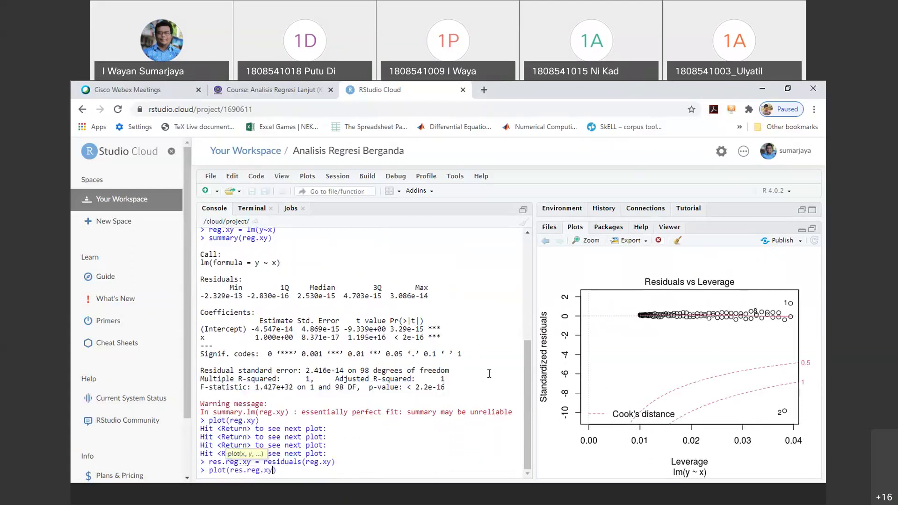
{"action": "key", "text": "Return"}
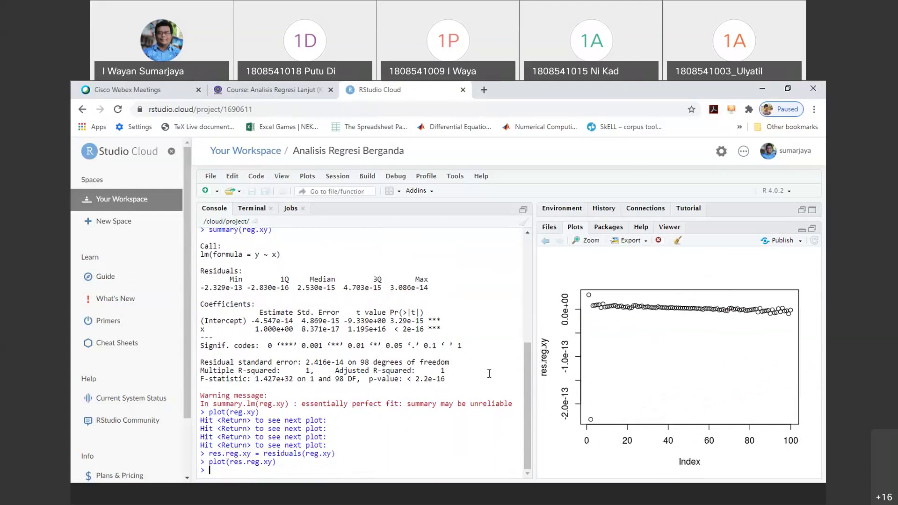
Run shapiro.test(res.reg.xy), giving W = 0.20725 and p-value < 2.2e-16, and highlight the p-value
{"action": "type", "text": "shapiro.tes"}
{"action": "type", "text": "t(r"}
{"action": "type", "text": "es.reg.xy"}
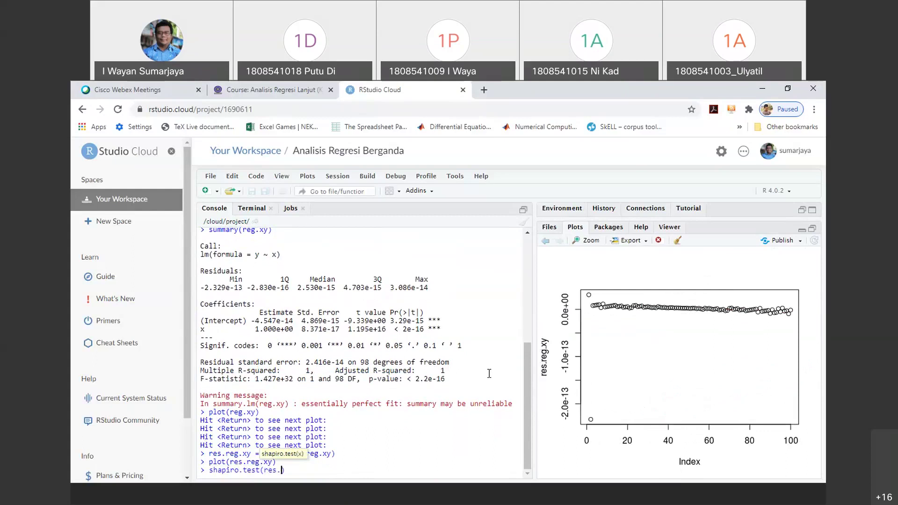
{"action": "key", "text": "Return"}
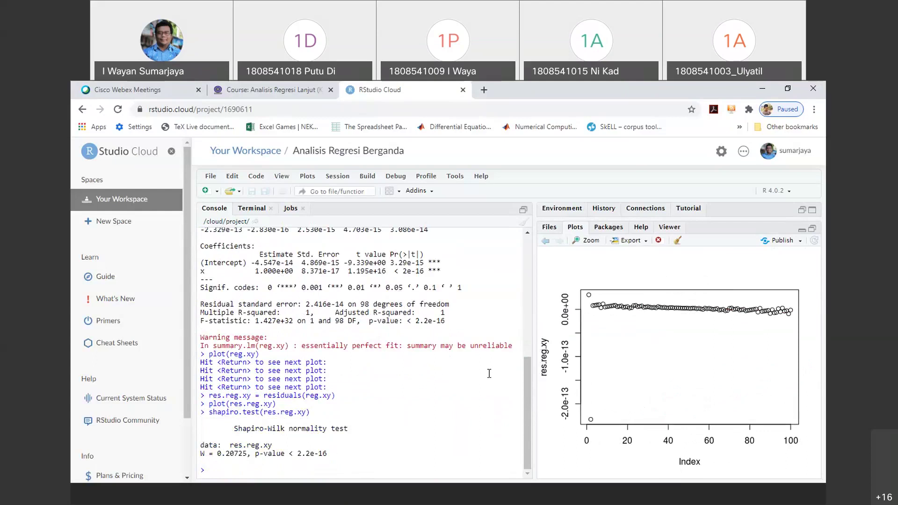
{"action": "left_click_drag", "start_coordinate": [251, 453], "coordinate": [380, 456]}
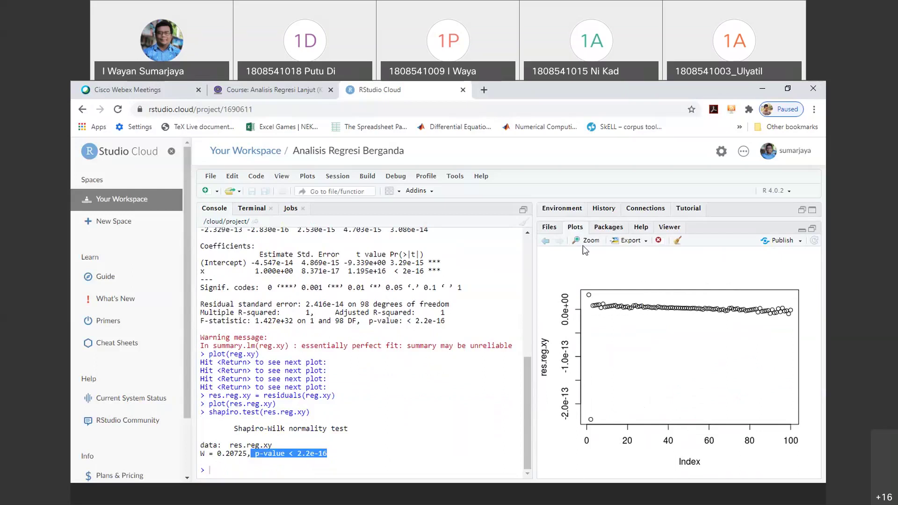
{"action": "left_click", "coordinate": [227, 449]}
Review the console output, then show the project's files in the Files pane
{"action": "key", "text": "ctrl+a"}
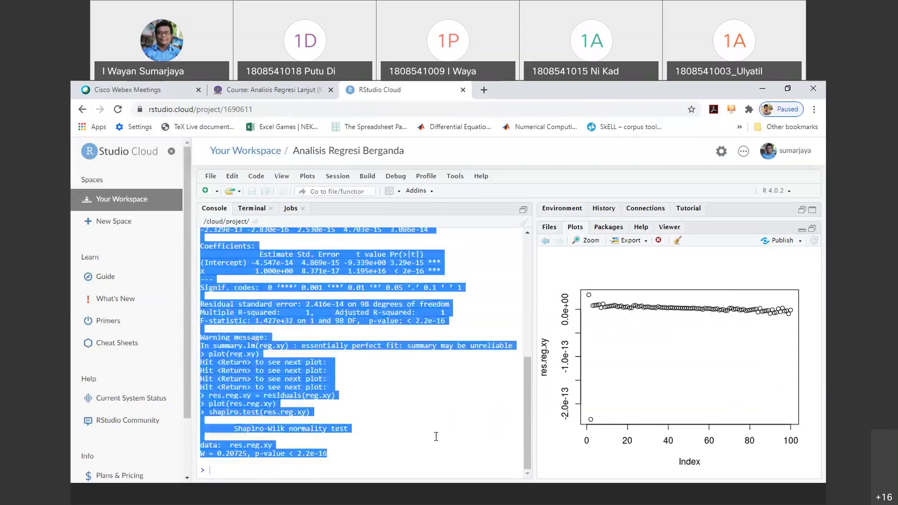
{"action": "left_click", "coordinate": [375, 450]}
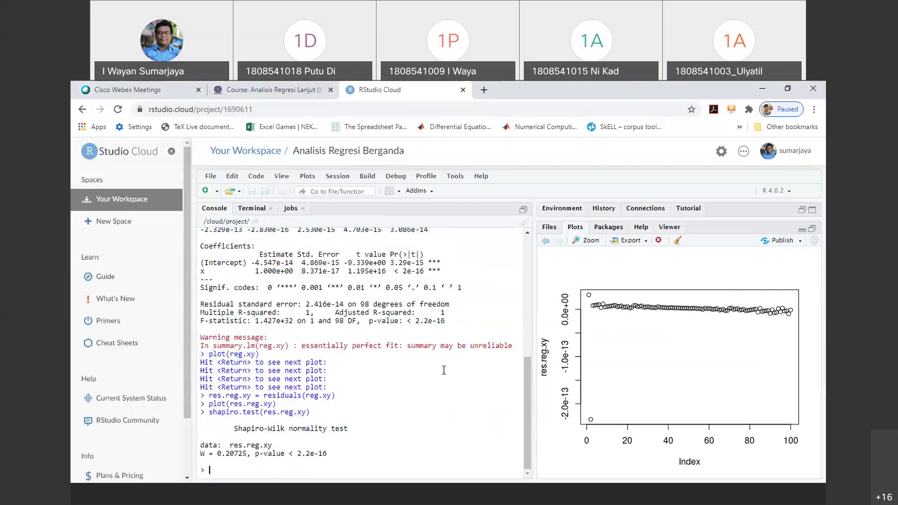
{"action": "scroll", "coordinate": [536, 374], "scroll_direction": "up", "scroll_amount": 2}
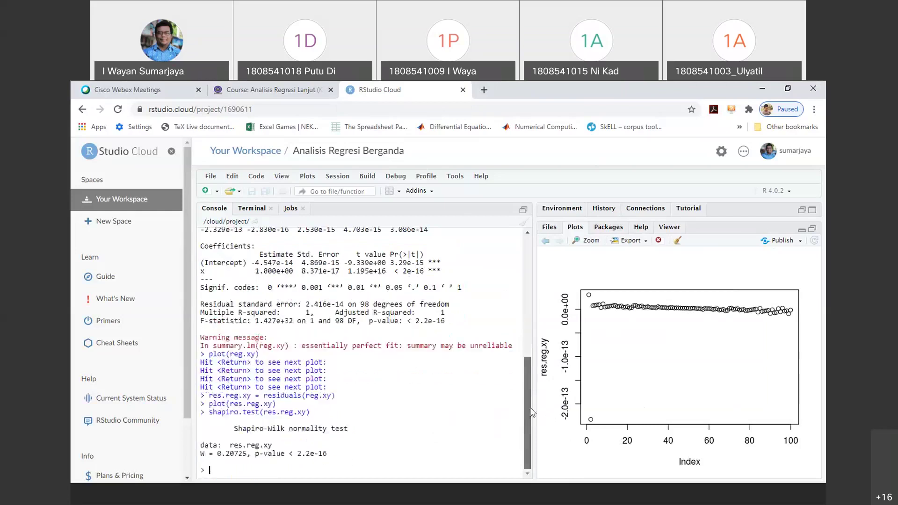
{"action": "scroll", "coordinate": [537, 372], "scroll_direction": "up", "scroll_amount": 5}
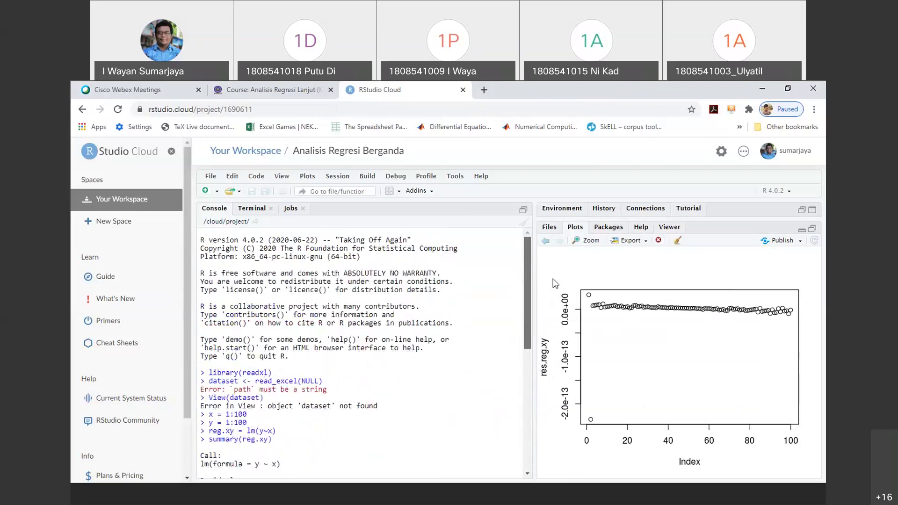
{"action": "scroll", "coordinate": [538, 372], "scroll_direction": "down", "scroll_amount": 5}
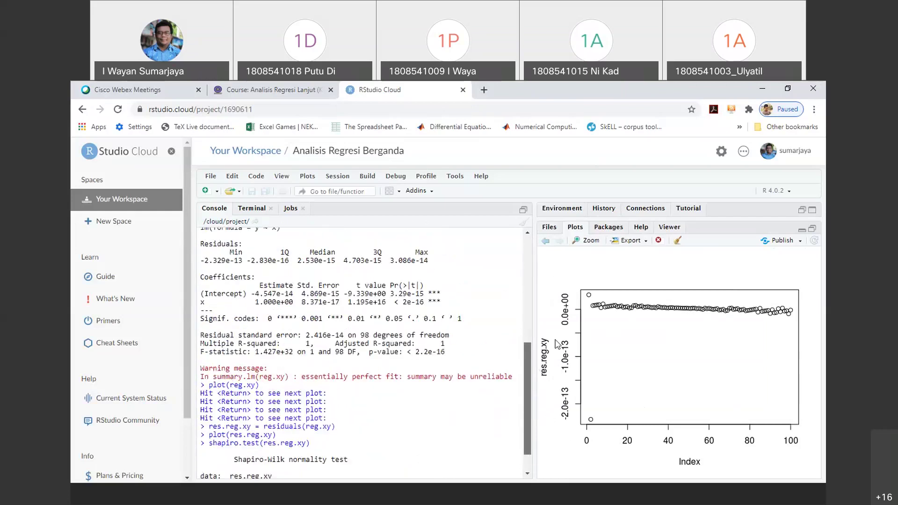
{"action": "left_click", "coordinate": [560, 226]}
Cycle through Plots, Files and Packages, restore the Environment pane, and switch to the regresi_linear folder
{"action": "left_click", "coordinate": [576, 227]}
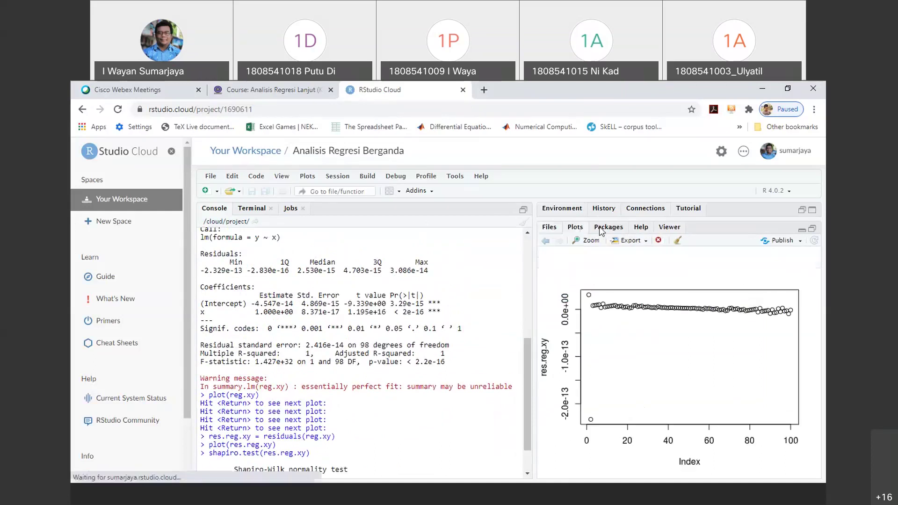
{"action": "left_click", "coordinate": [554, 229]}
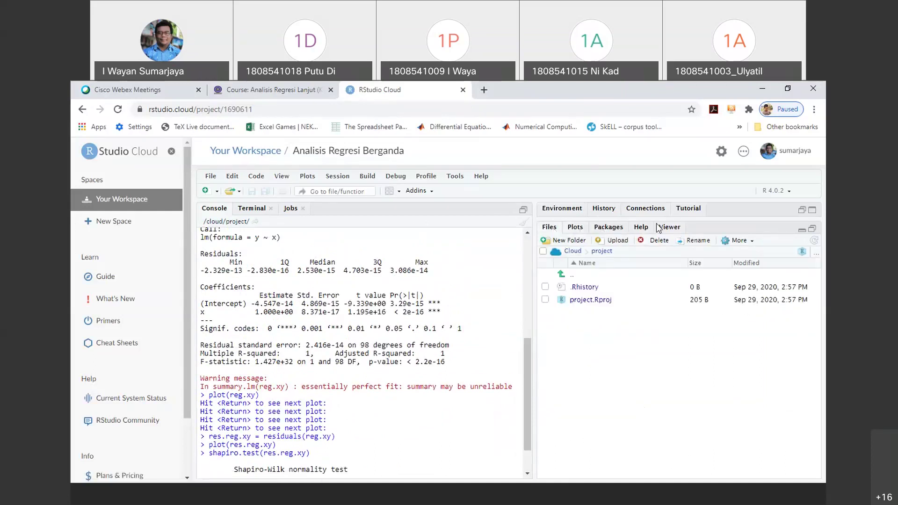
{"action": "left_click", "coordinate": [608, 228]}
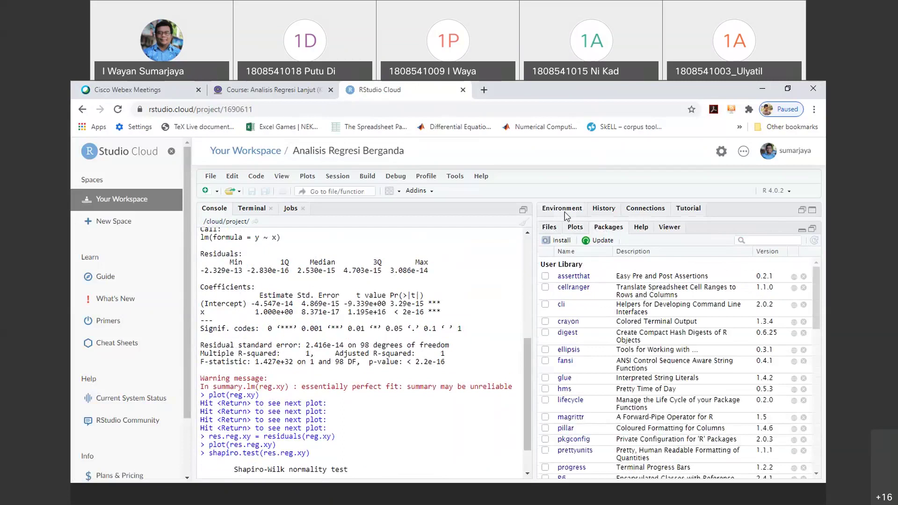
{"action": "left_click", "coordinate": [593, 216]}
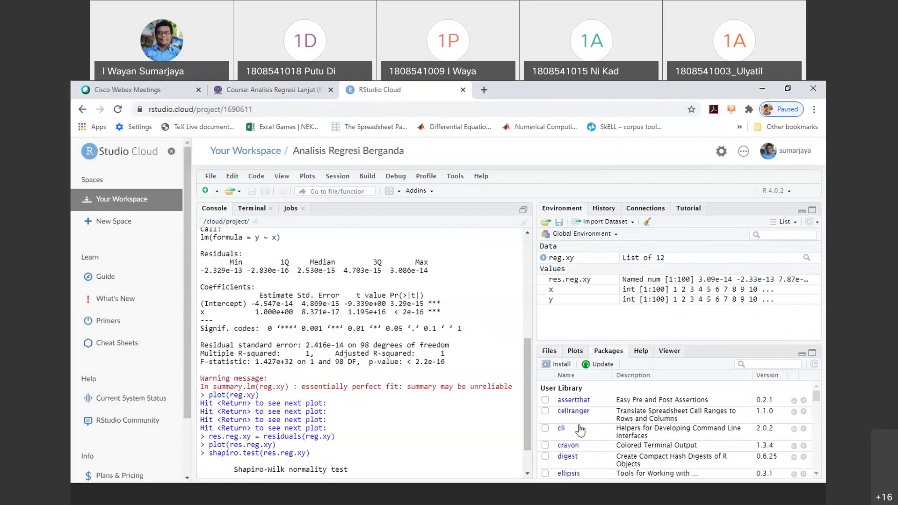
{"action": "left_click", "coordinate": [556, 499]}
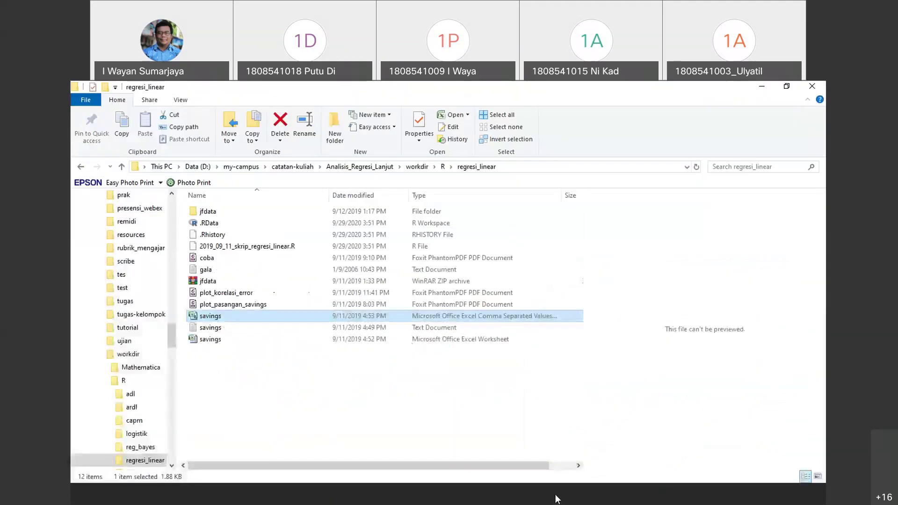
Copy the savings CSV from regresi_linear and open the Google Drive folder to preview it
{"action": "right_click", "coordinate": [242, 319]}
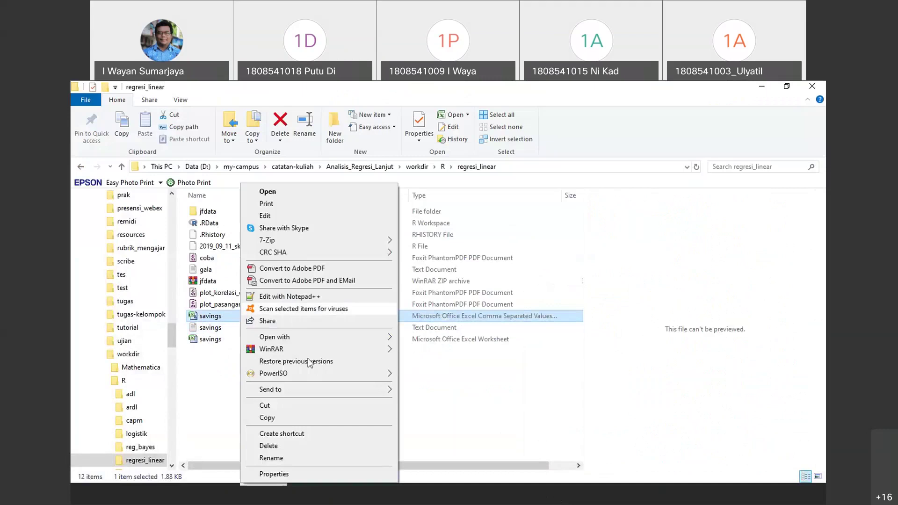
{"action": "left_click", "coordinate": [267, 418]}
{"action": "left_click_drag", "start_coordinate": [172, 344], "coordinate": [183, 210]}
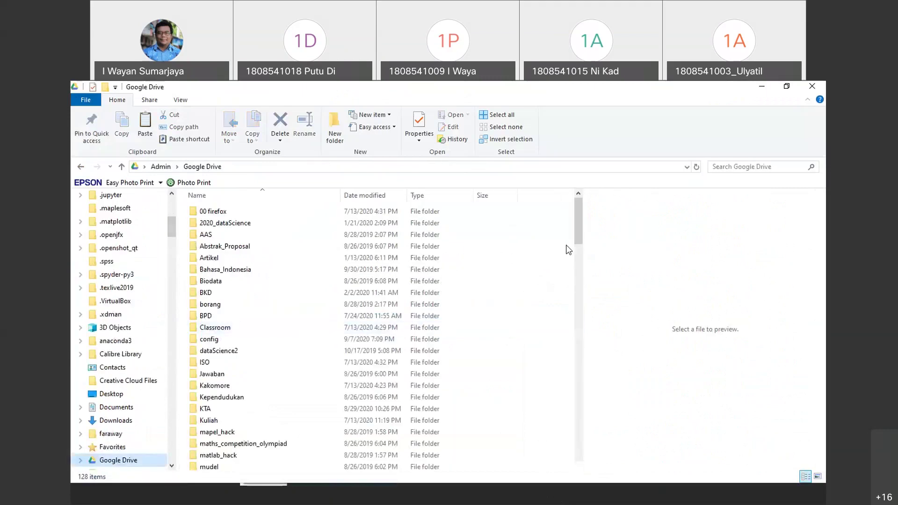
{"action": "left_click", "coordinate": [582, 355]}
{"action": "scroll", "coordinate": [571, 374], "scroll_direction": "down", "scroll_amount": 20}
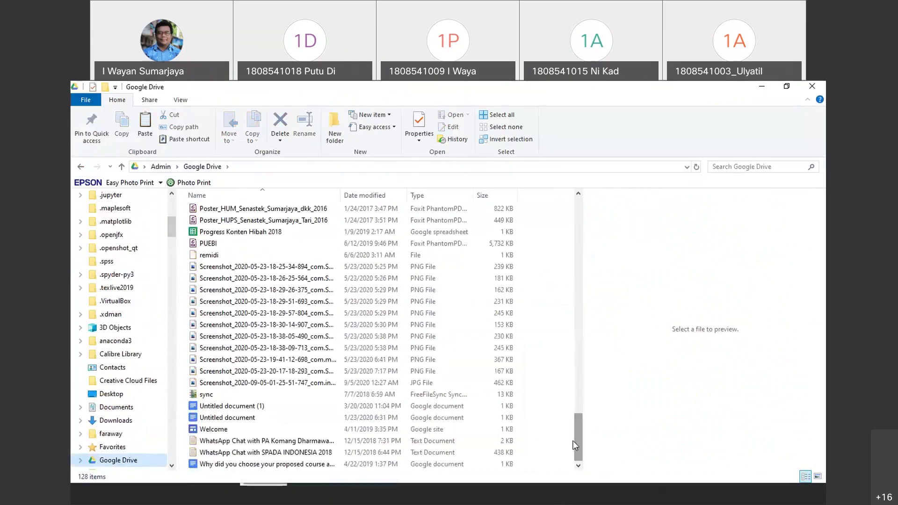
{"action": "right_click", "coordinate": [569, 230]}
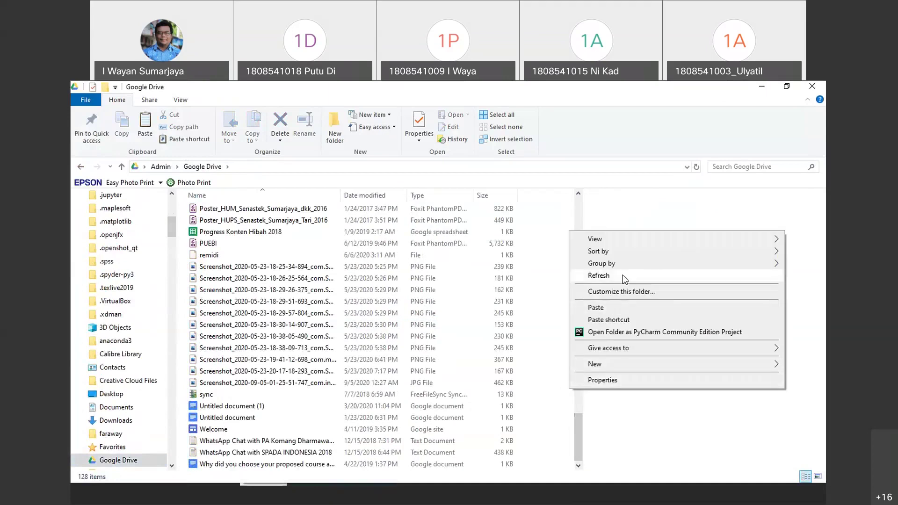
{"action": "left_click", "coordinate": [598, 276]}
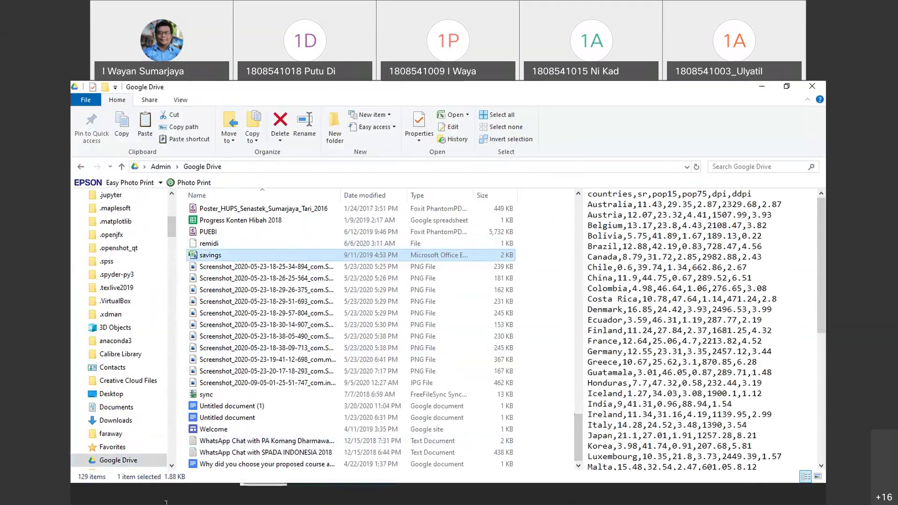
{"action": "left_click", "coordinate": [189, 501]}
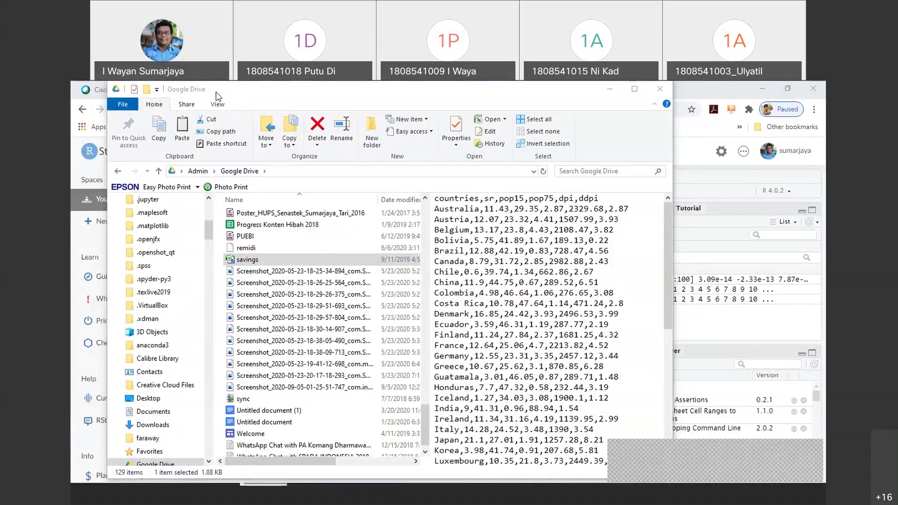
{"action": "left_click", "coordinate": [257, 261]}
{"action": "double_click", "coordinate": [255, 260]}
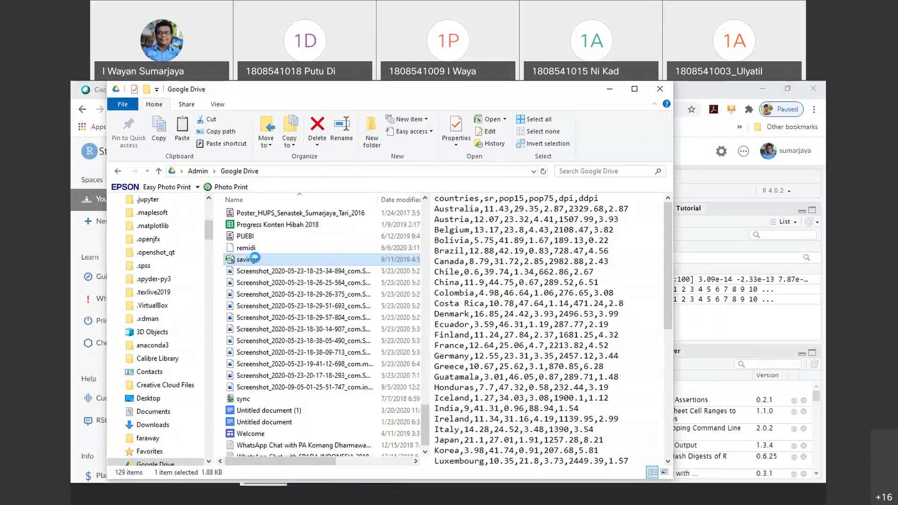
{"action": "right_click", "coordinate": [255, 259]}
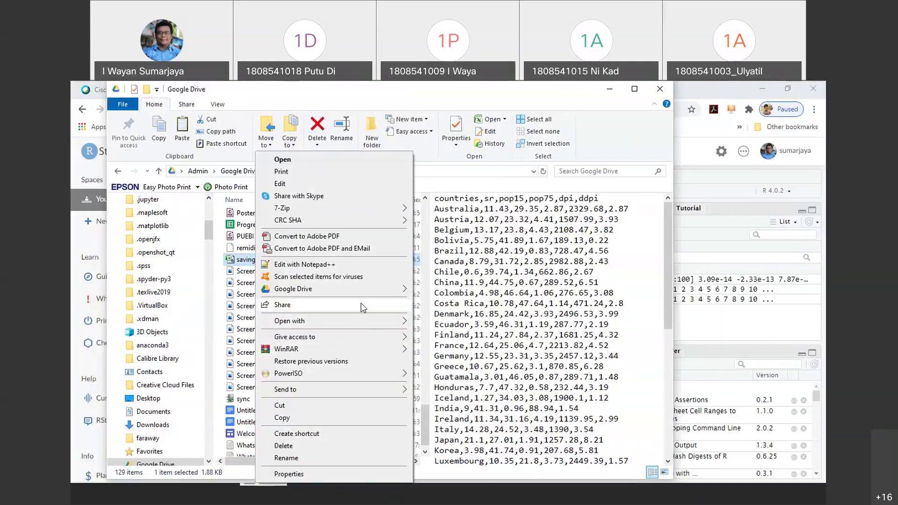
{"action": "mouse_move", "coordinate": [382, 293]}
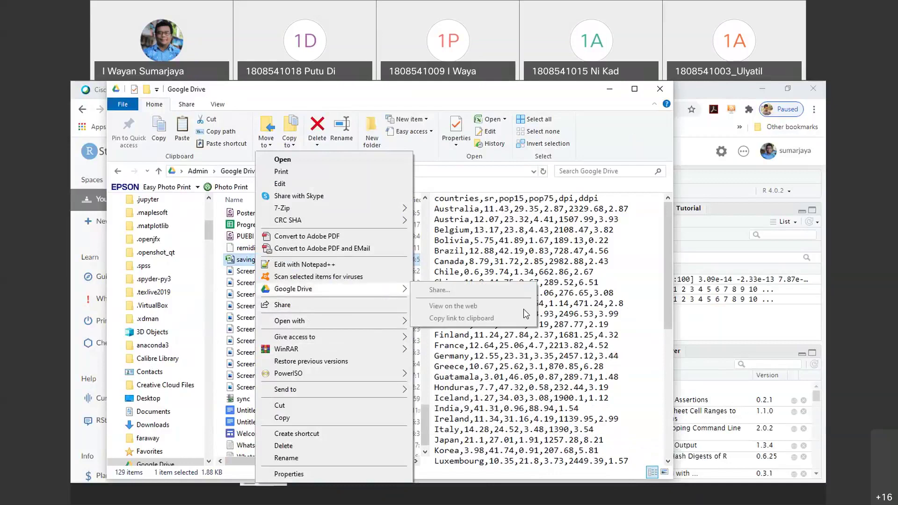
{"action": "key", "text": "Escape"}
{"action": "left_click", "coordinate": [756, 499]}
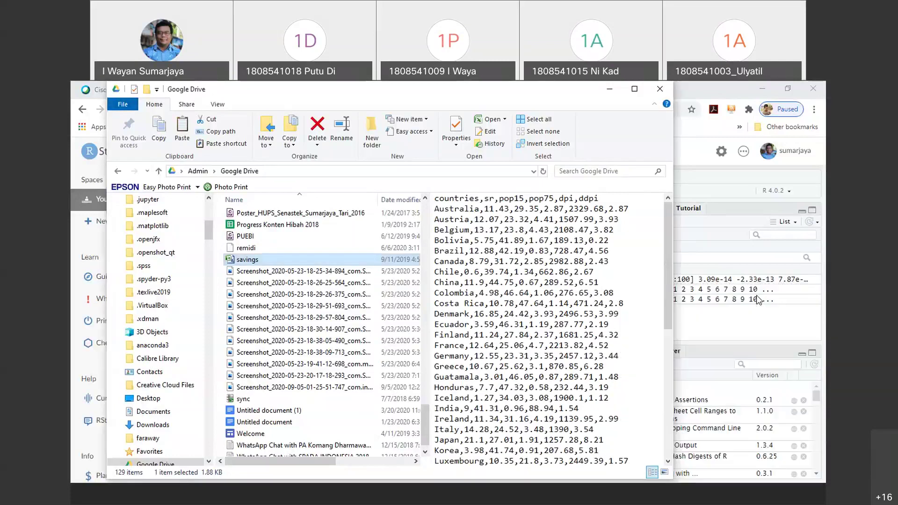
Copy the savings file's Google Drive sharing link to the clipboard
{"action": "left_click", "coordinate": [265, 259]}
{"action": "double_click", "coordinate": [264, 260]}
{"action": "right_click", "coordinate": [263, 257]}
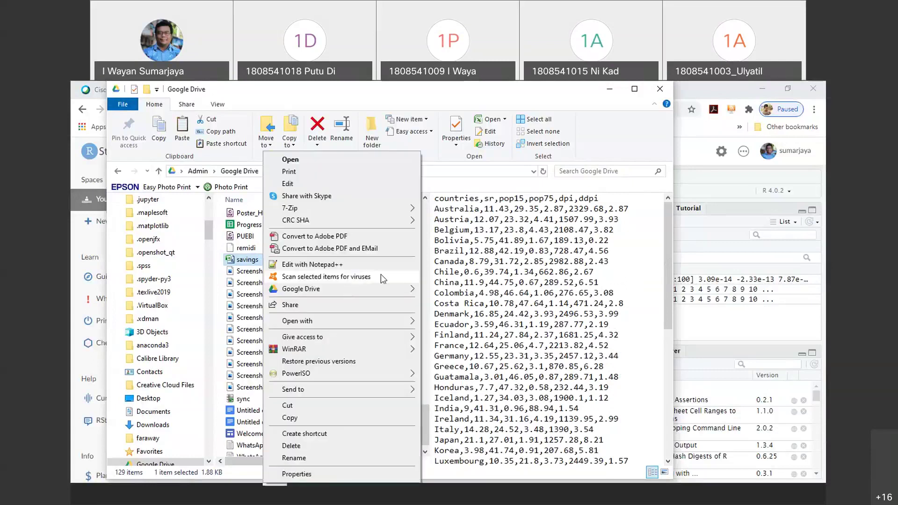
{"action": "mouse_move", "coordinate": [381, 297]}
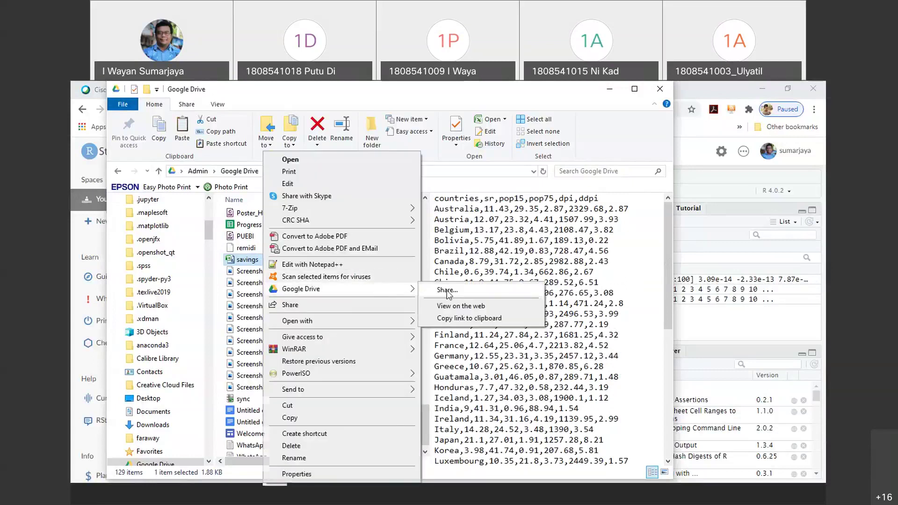
{"action": "left_click", "coordinate": [447, 289]}
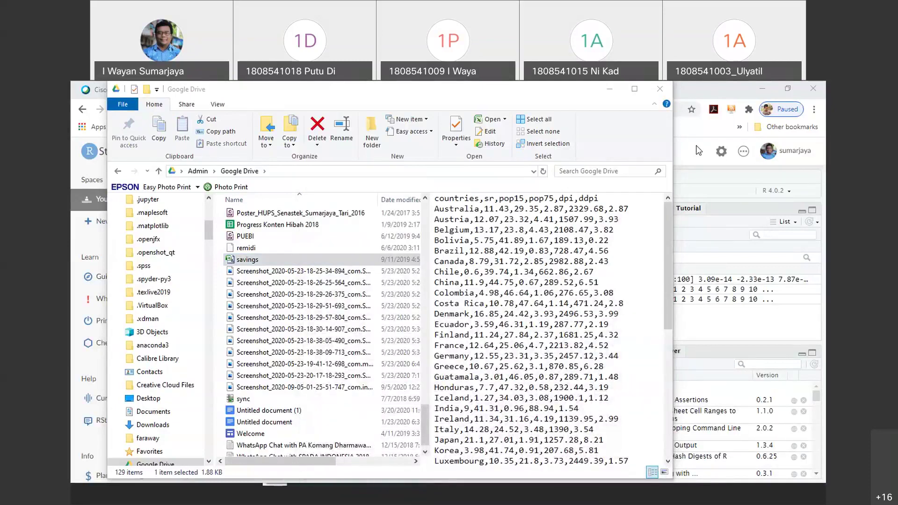
{"action": "left_click", "coordinate": [570, 497]}
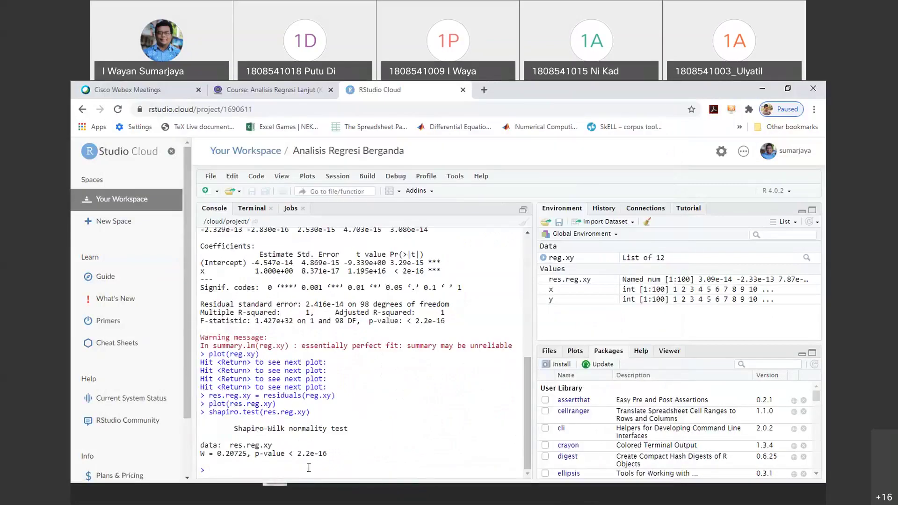
Enter test = rea.dsv("<Drive link>",header=T) using the pasted savings sharing link
{"action": "type", "text": "test"}
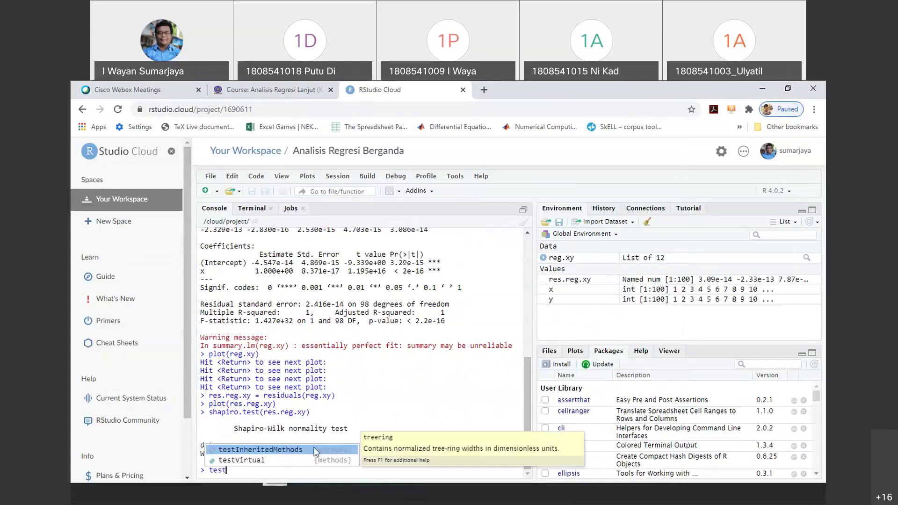
{"action": "type", "text": " = rea.d"}
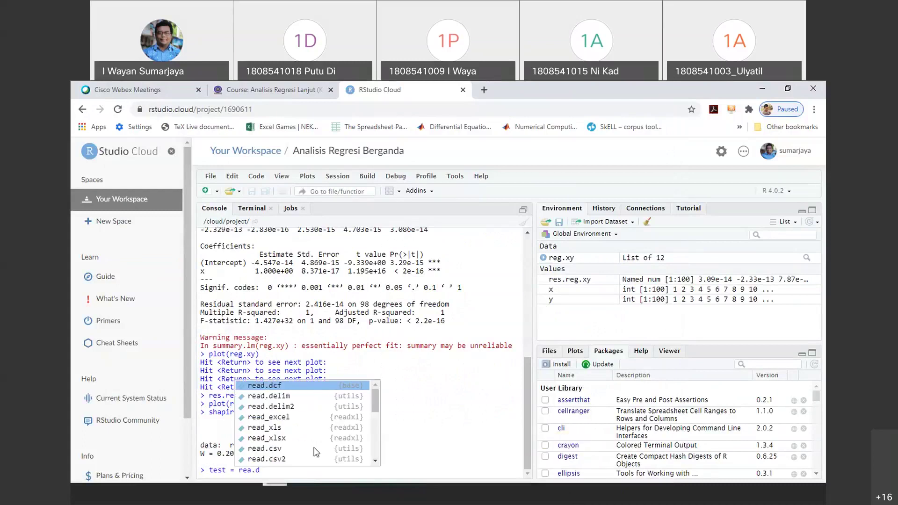
{"action": "type", "text": "sv("}
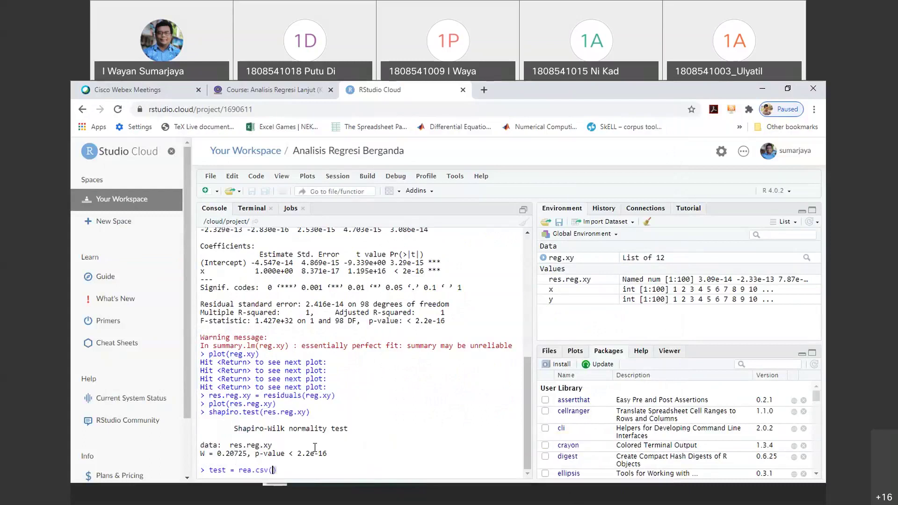
{"action": "type", "text": "\""}
{"action": "key", "text": "ctrl+v"}
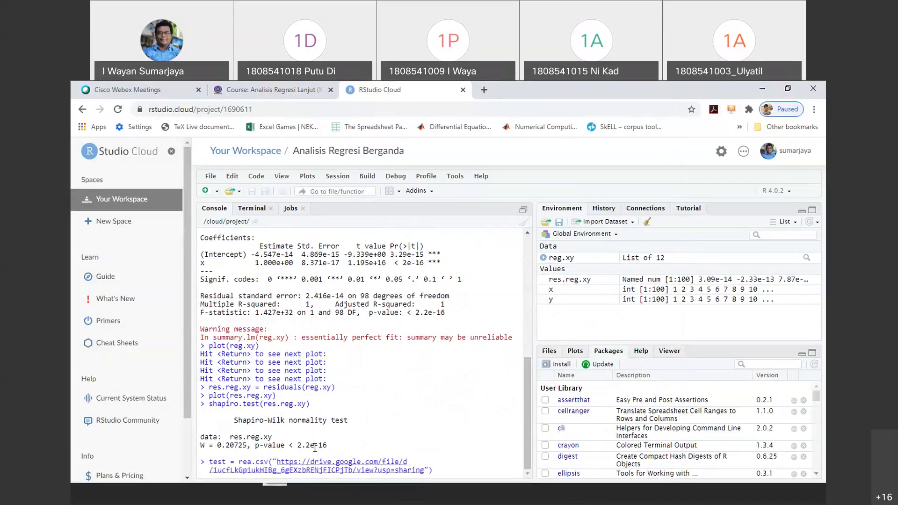
{"action": "type", "text": ",he"}
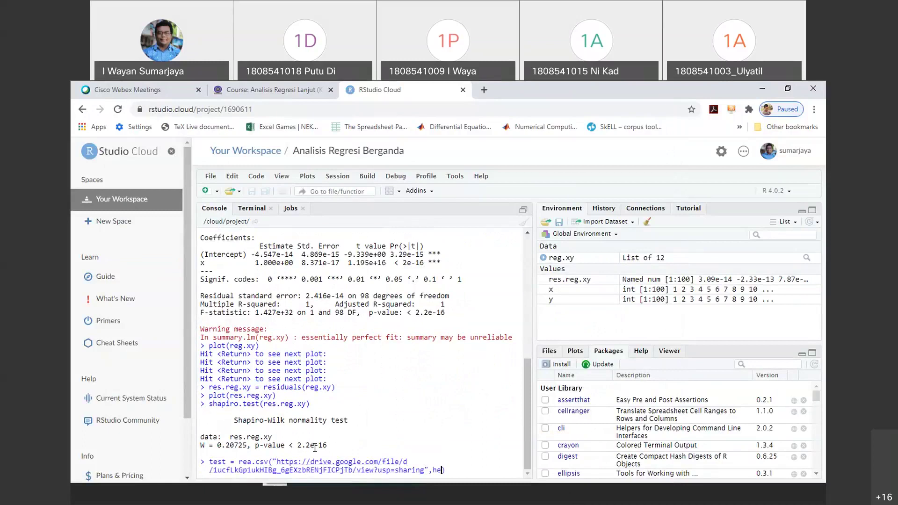
{"action": "type", "text": "ader=T"}
{"action": "key", "text": "Return"}
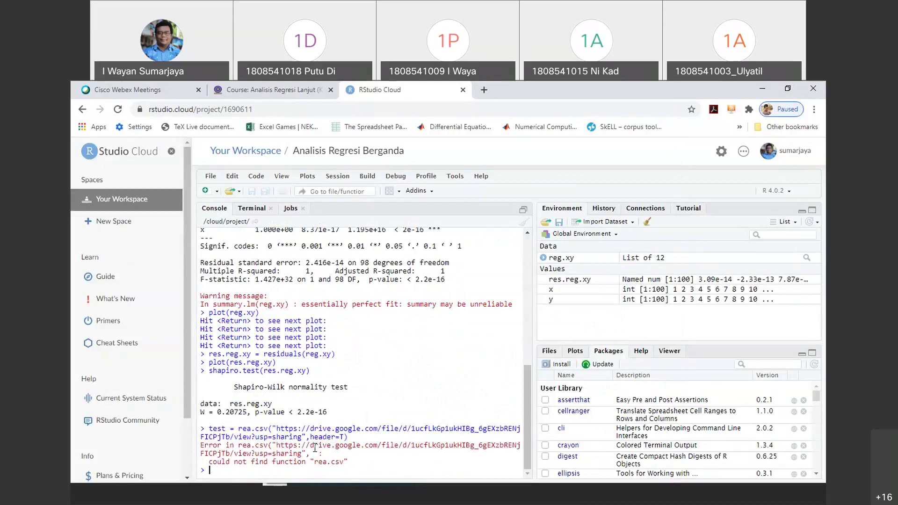
Fix the function name to read.csv, rerun it to load test, and print test
{"action": "key", "text": "Up"}
{"action": "key", "text": "Left"}
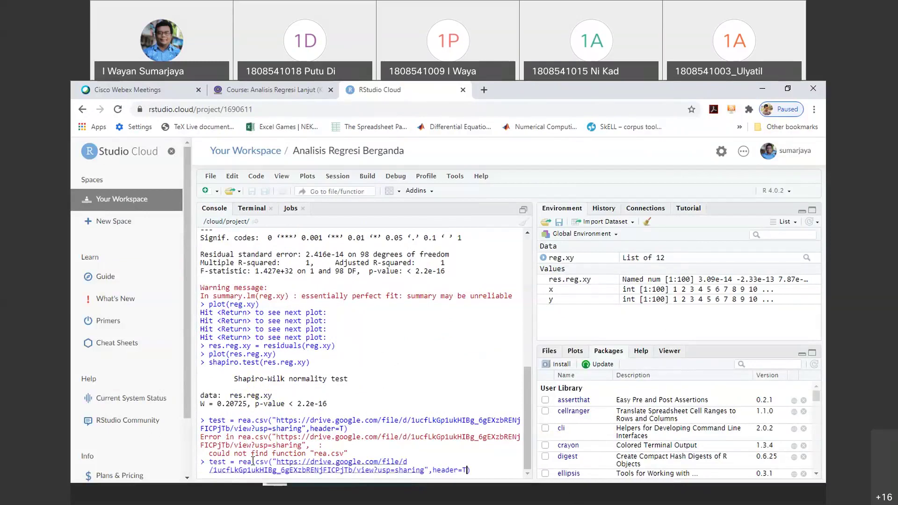
{"action": "key", "text": "Home"}
{"action": "key", "text": "Right"}
{"action": "key", "text": "Right"}
{"action": "key", "text": "Right"}
{"action": "key", "text": "Right"}
{"action": "key", "text": "Right"}
{"action": "key", "text": "Right"}
{"action": "key", "text": "Right"}
{"action": "key", "text": "Right"}
{"action": "key", "text": "Right"}
{"action": "key", "text": "Right"}
{"action": "type", "text": "d"}
{"action": "key", "text": "Return"}
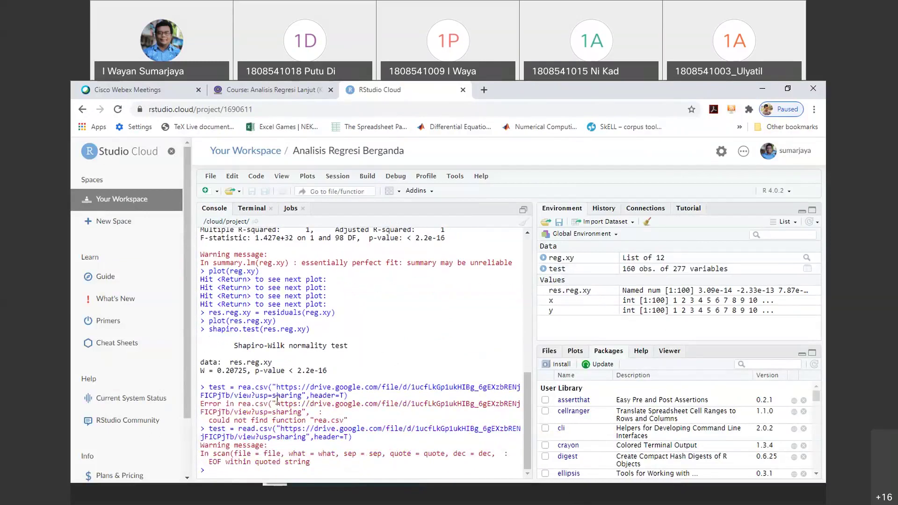
{"action": "type", "text": "test"}
{"action": "key", "text": "Return"}
{"action": "key", "text": "Return"}
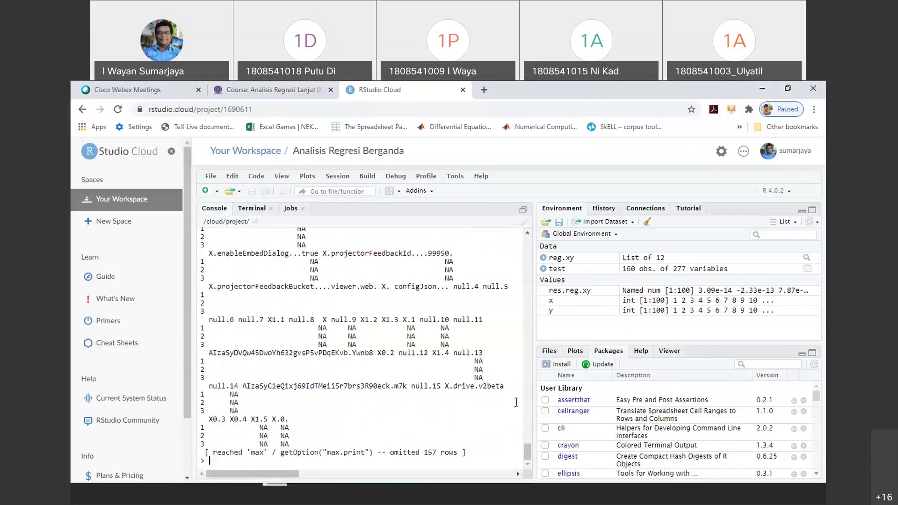
Inspect test's mostly NA output, then bring the savings file in File Explorer back up
{"action": "left_click_drag", "start_coordinate": [526, 455], "coordinate": [550, 448]}
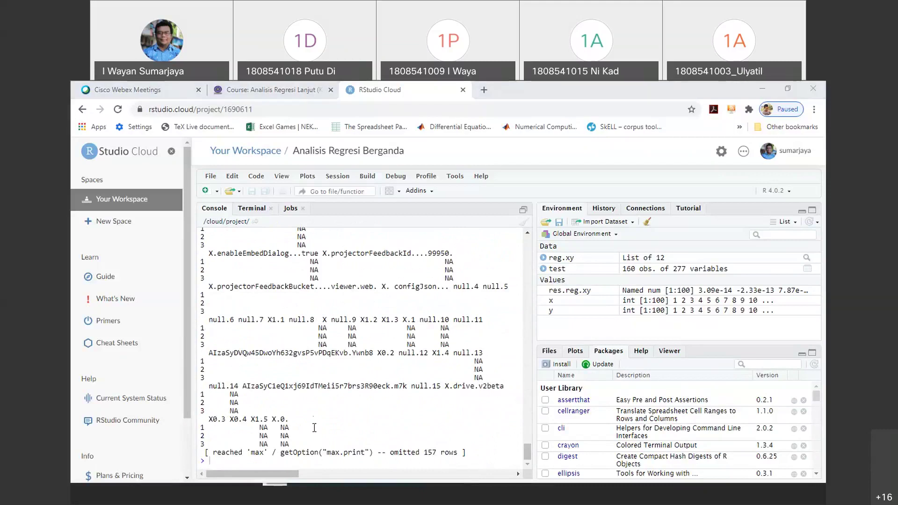
{"action": "left_click", "coordinate": [270, 465]}
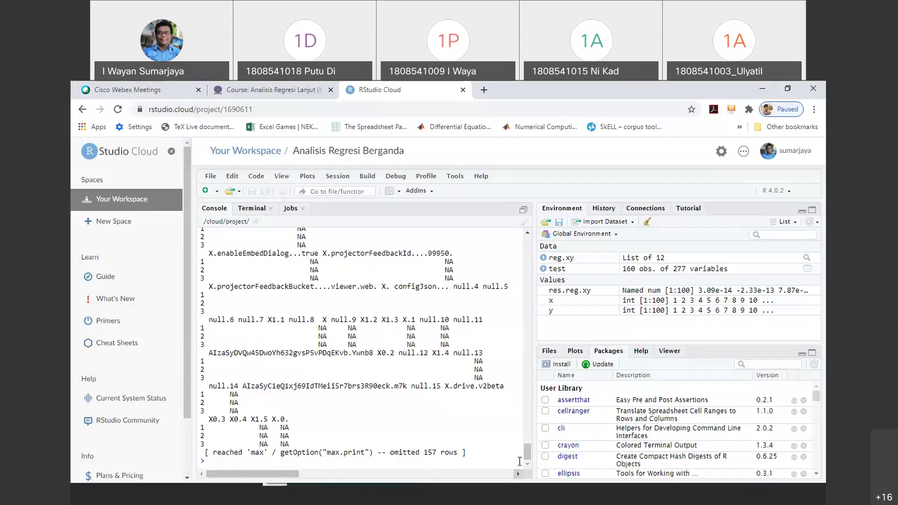
{"action": "left_click", "coordinate": [560, 500]}
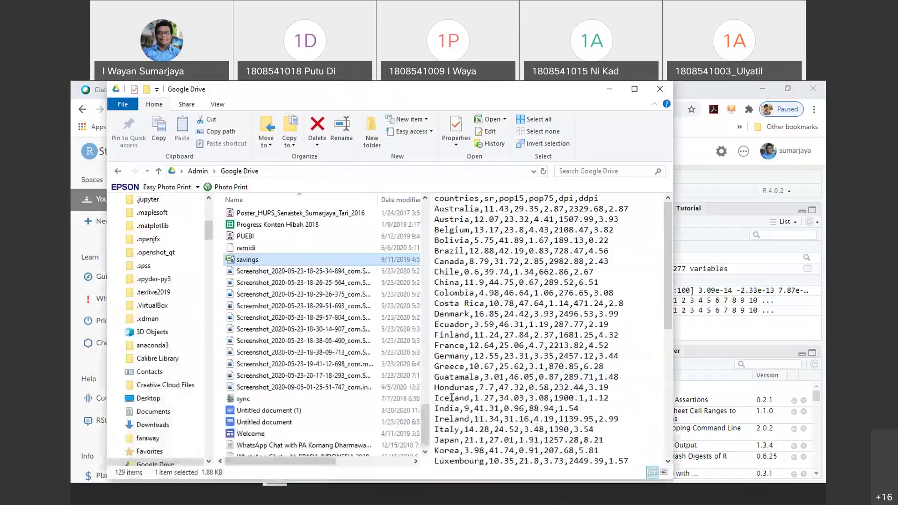